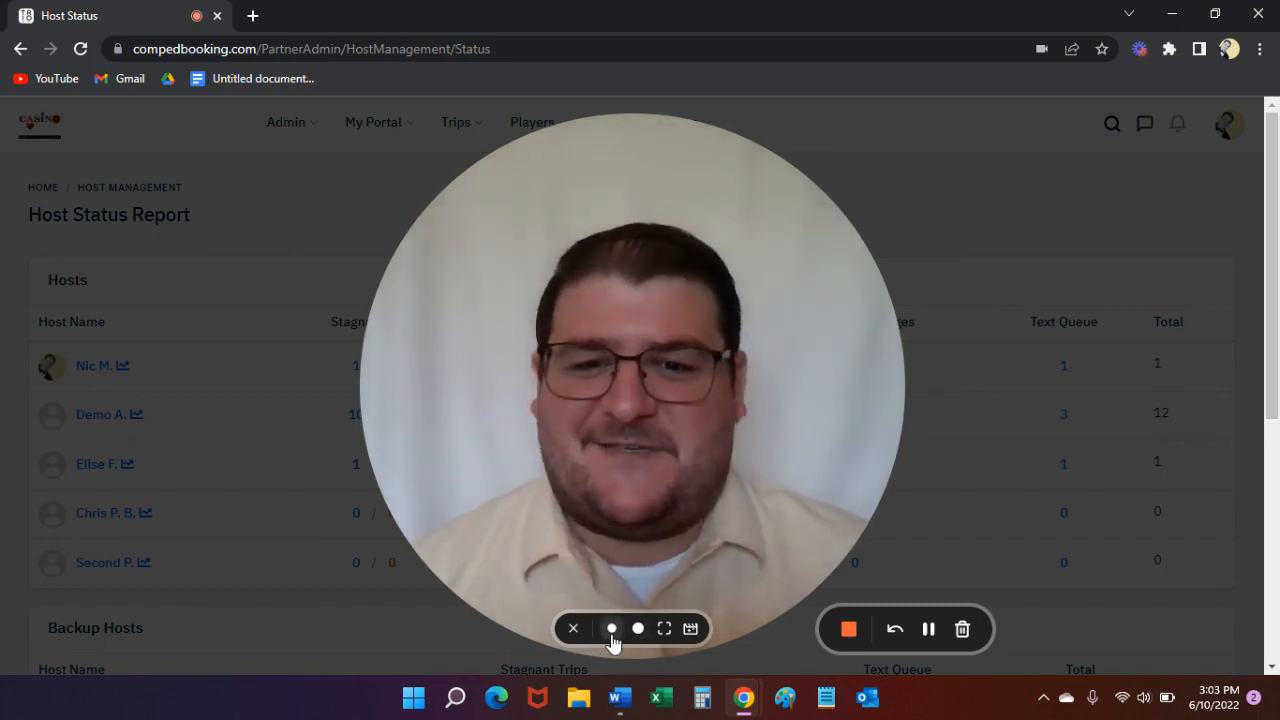
pyautogui.click(610, 628)
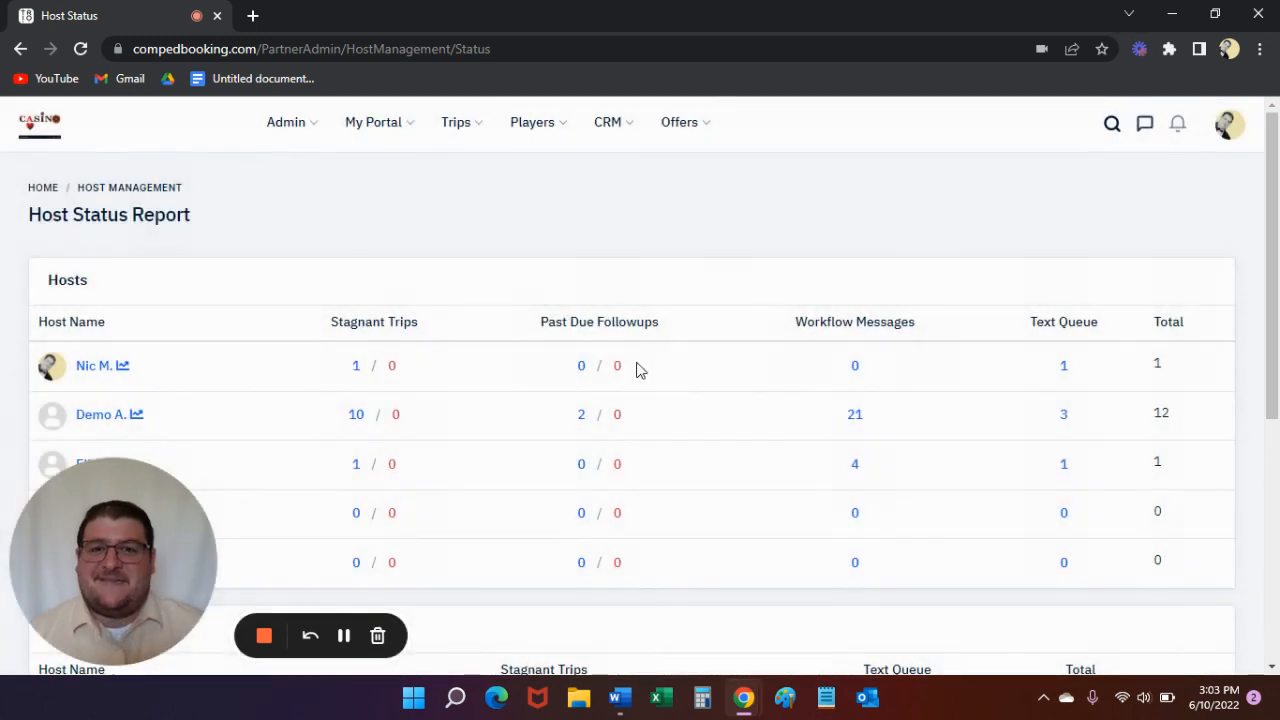
# - Create a segmented offer titled with the host's first name followed by "'s Birthday Invite", containing 1 offer
pyautogui.click(697, 124)
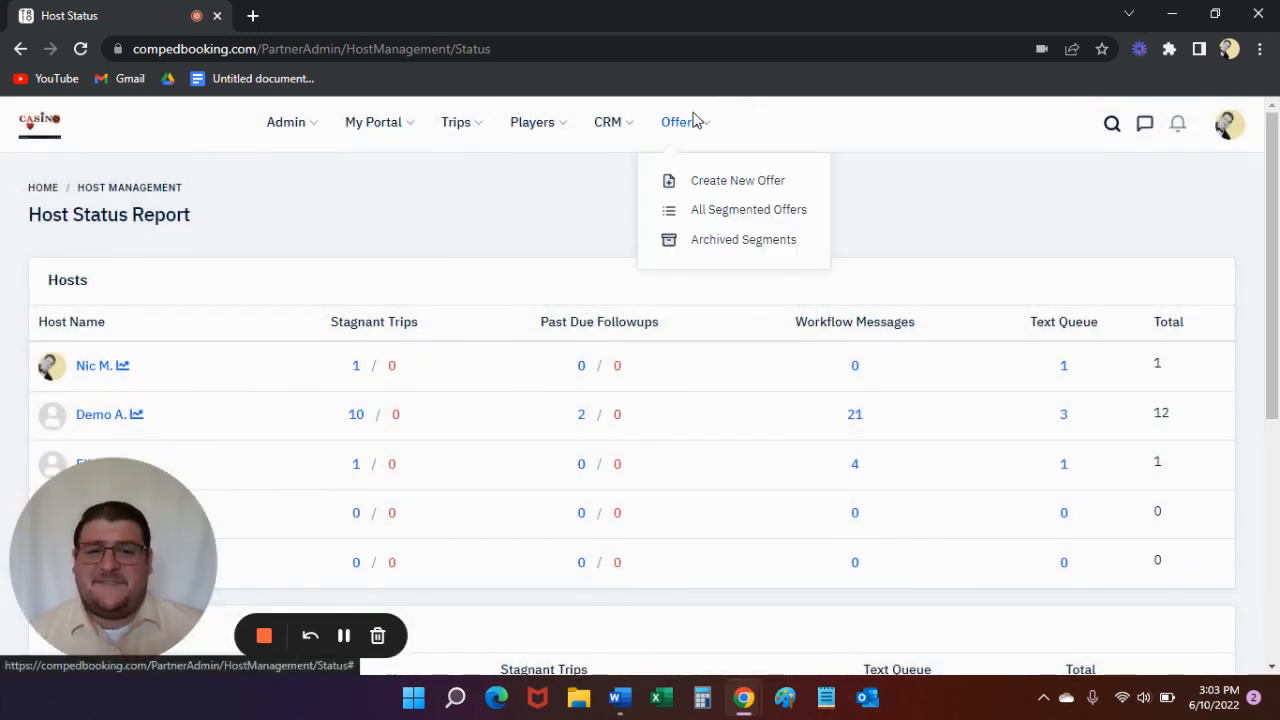
pyautogui.click(729, 183)
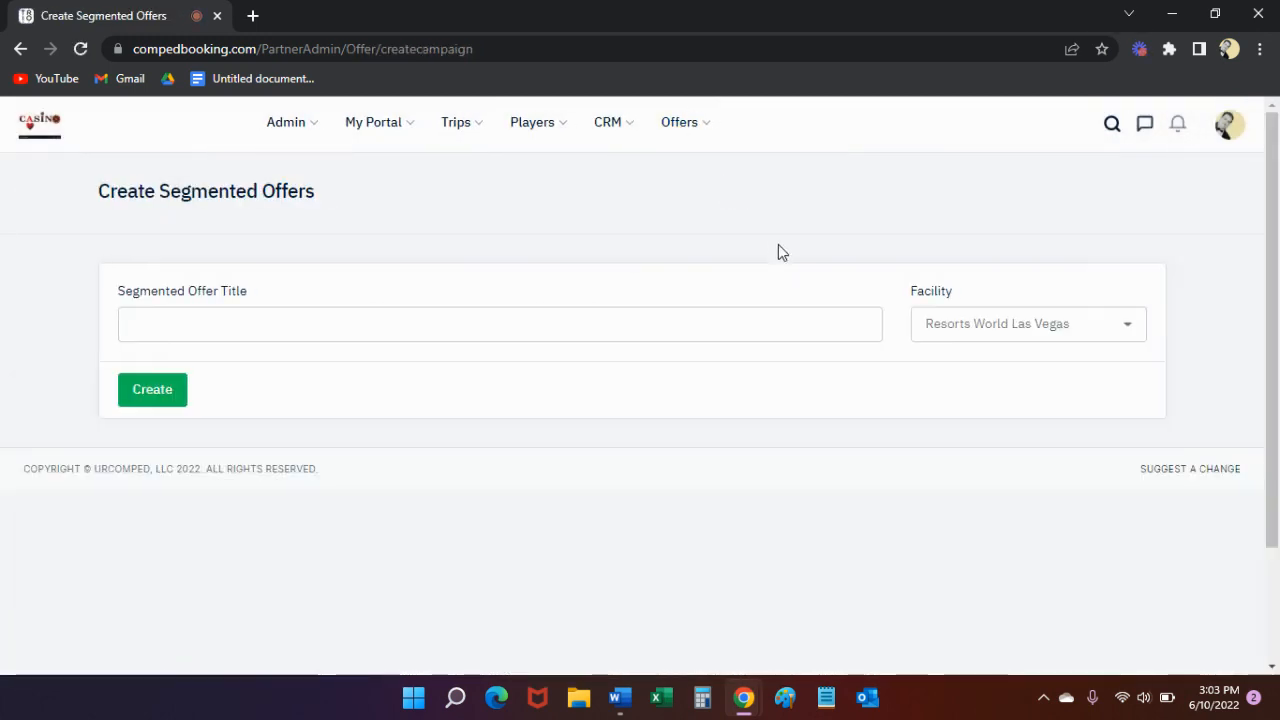
pyautogui.click(474, 333)
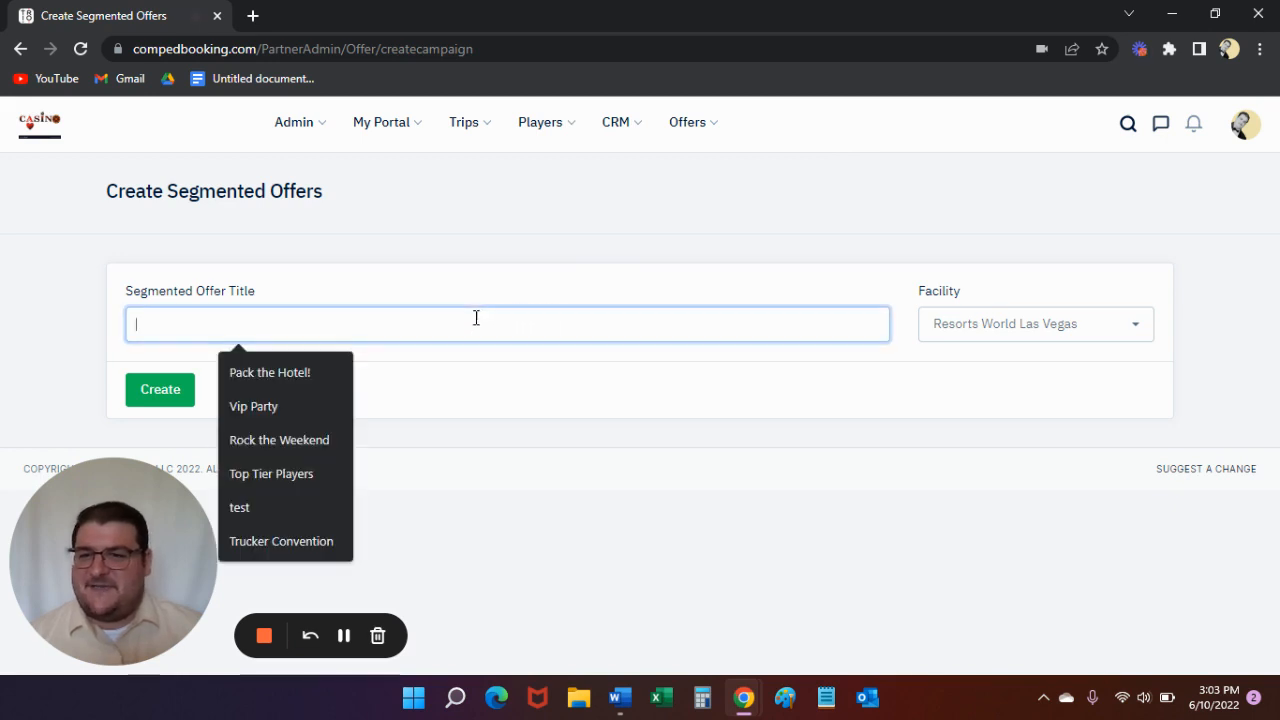
pyautogui.write("Nic's")
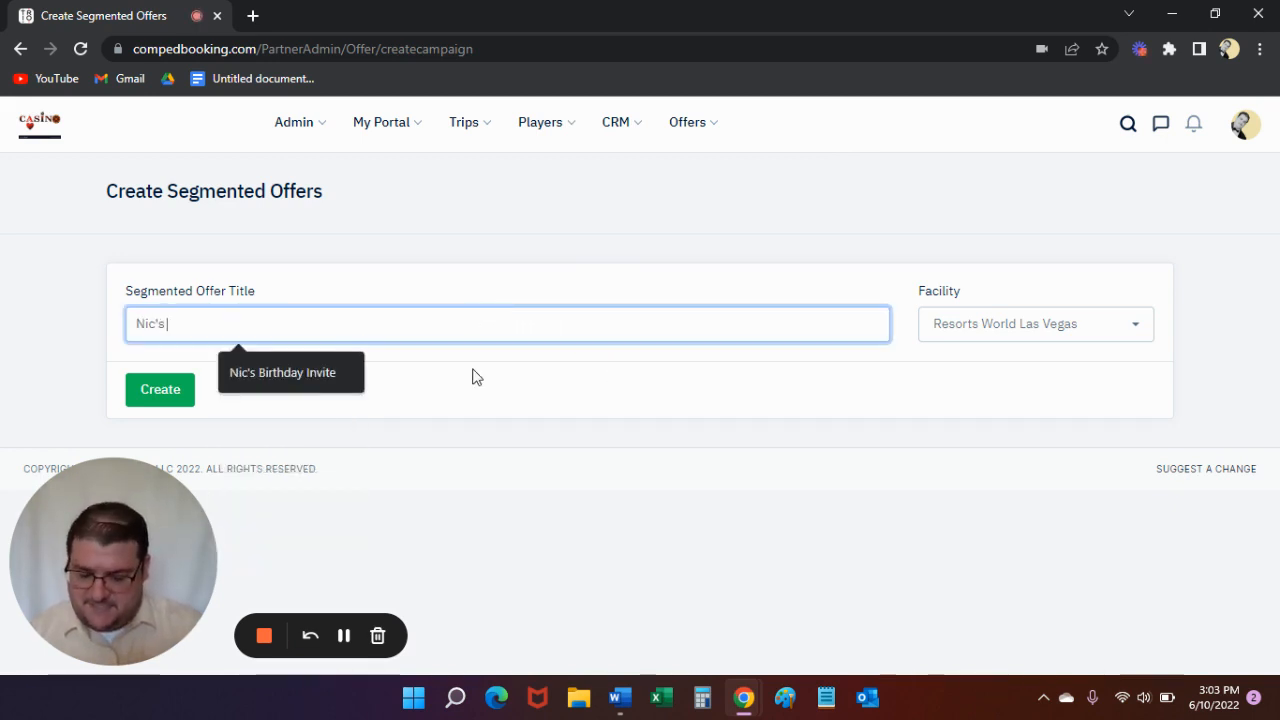
pyautogui.write(' Birthday I')
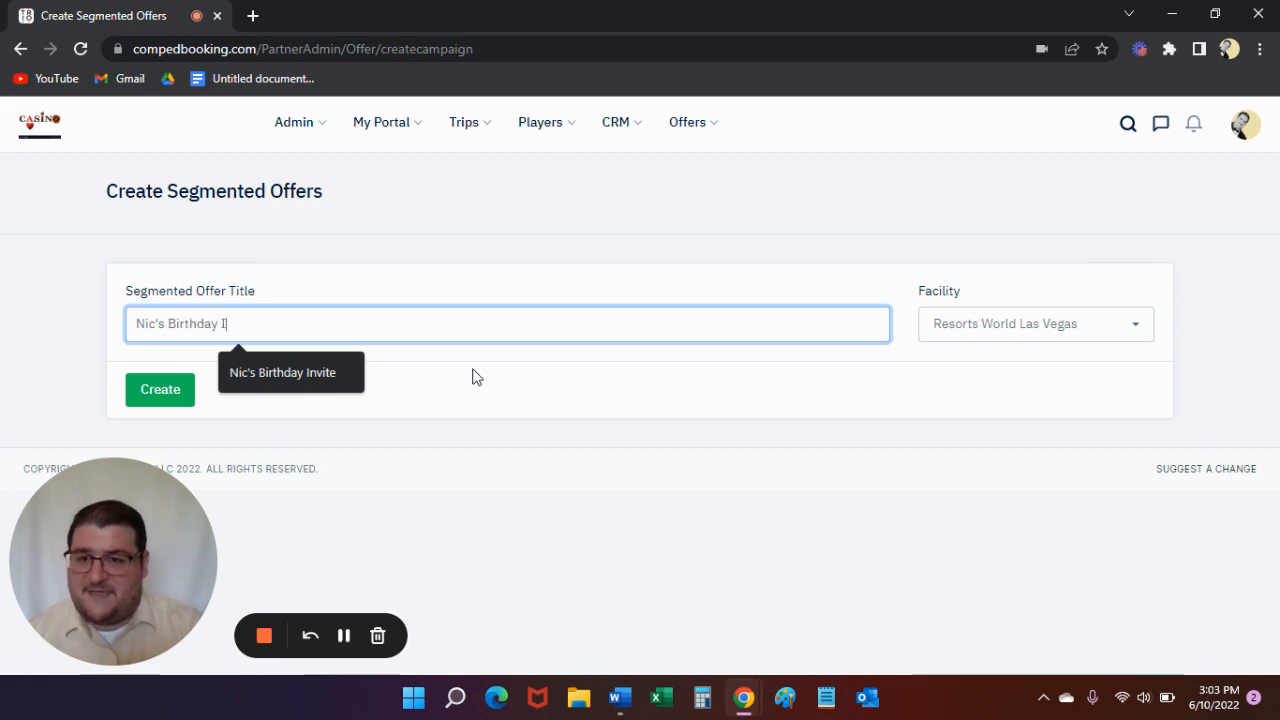
pyautogui.write('nvite')
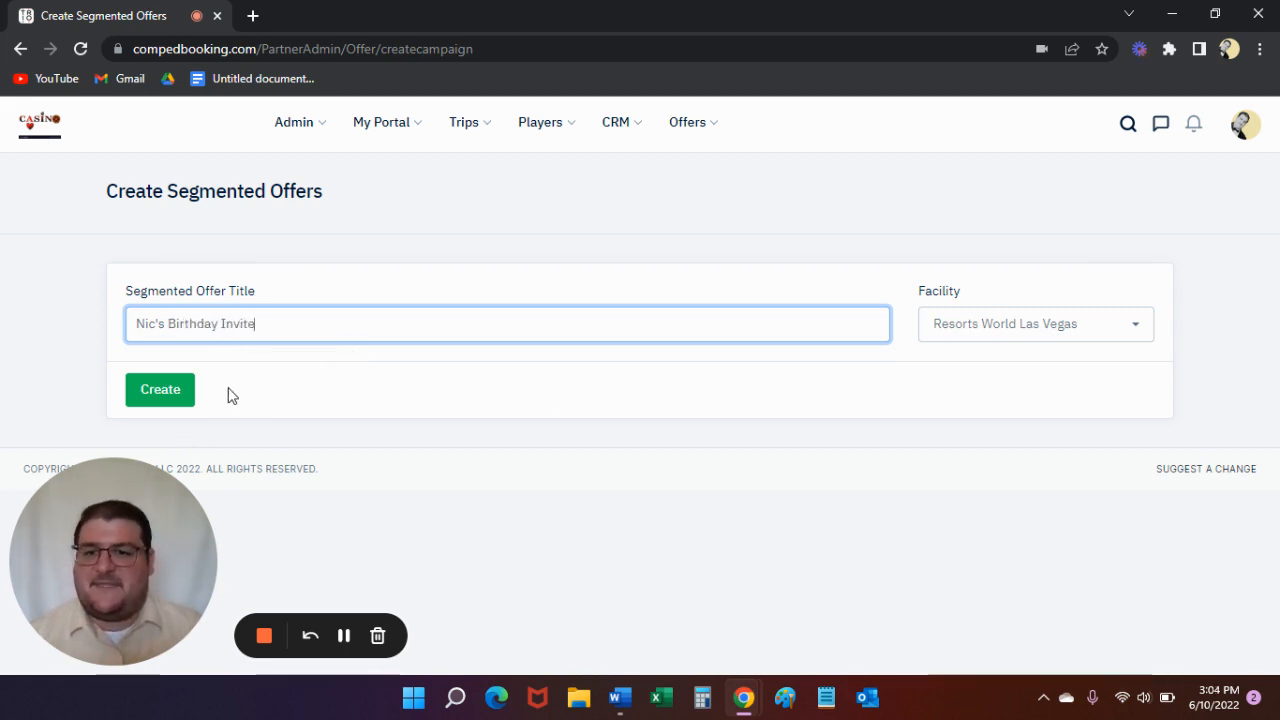
pyautogui.click(160, 392)
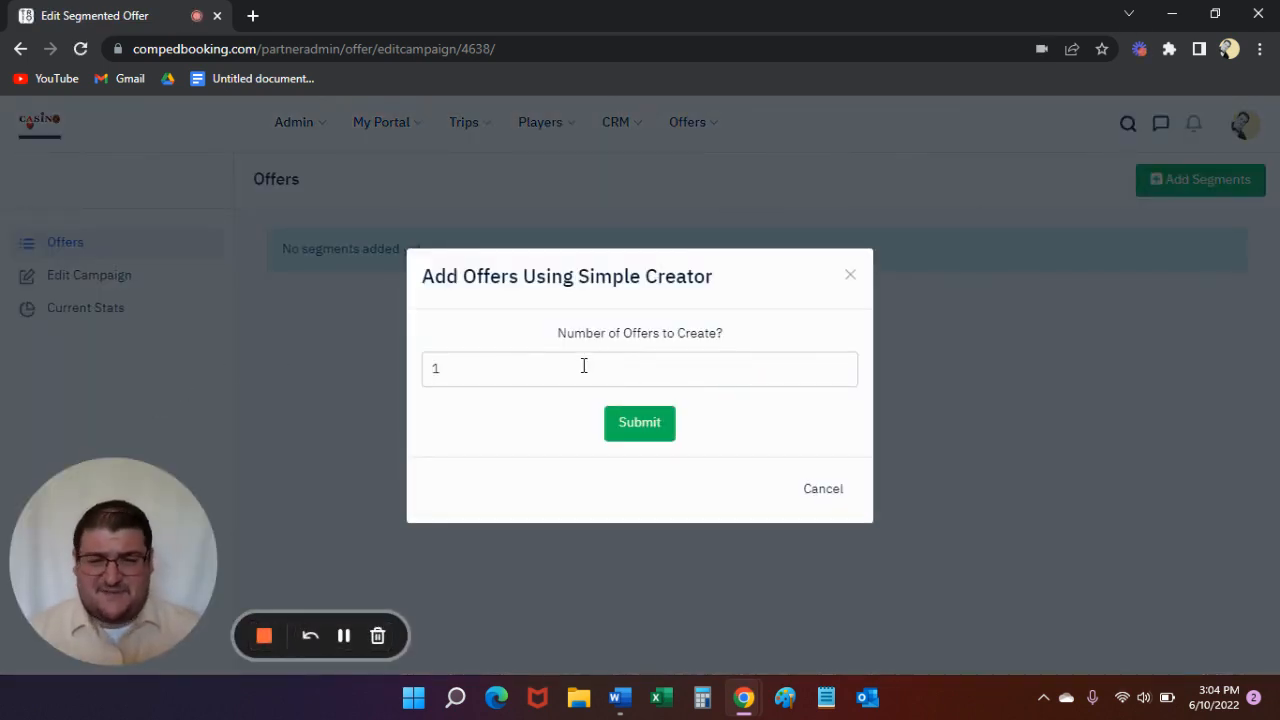
pyautogui.click(640, 424)
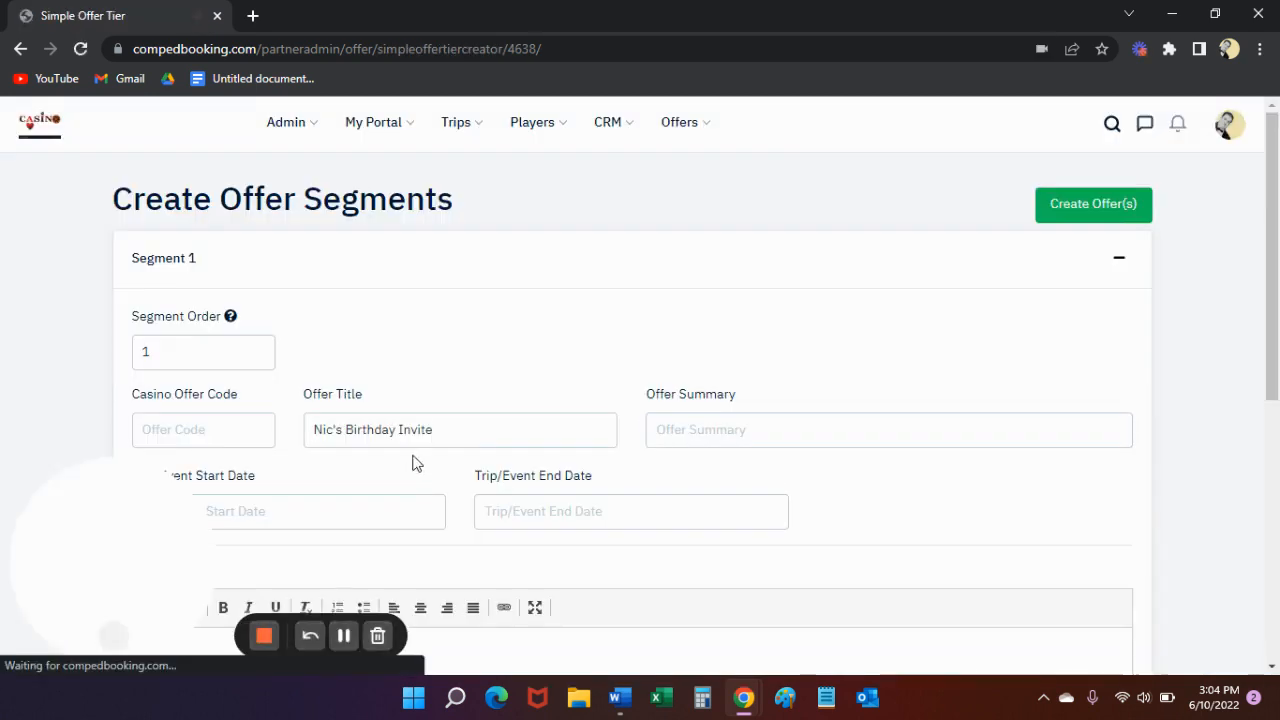
# - Copy "All I want for my birthday is to celebrate with you!" from the Word document into Segment 1's Offer Summary
pyautogui.scroll(-1, 552, 336)
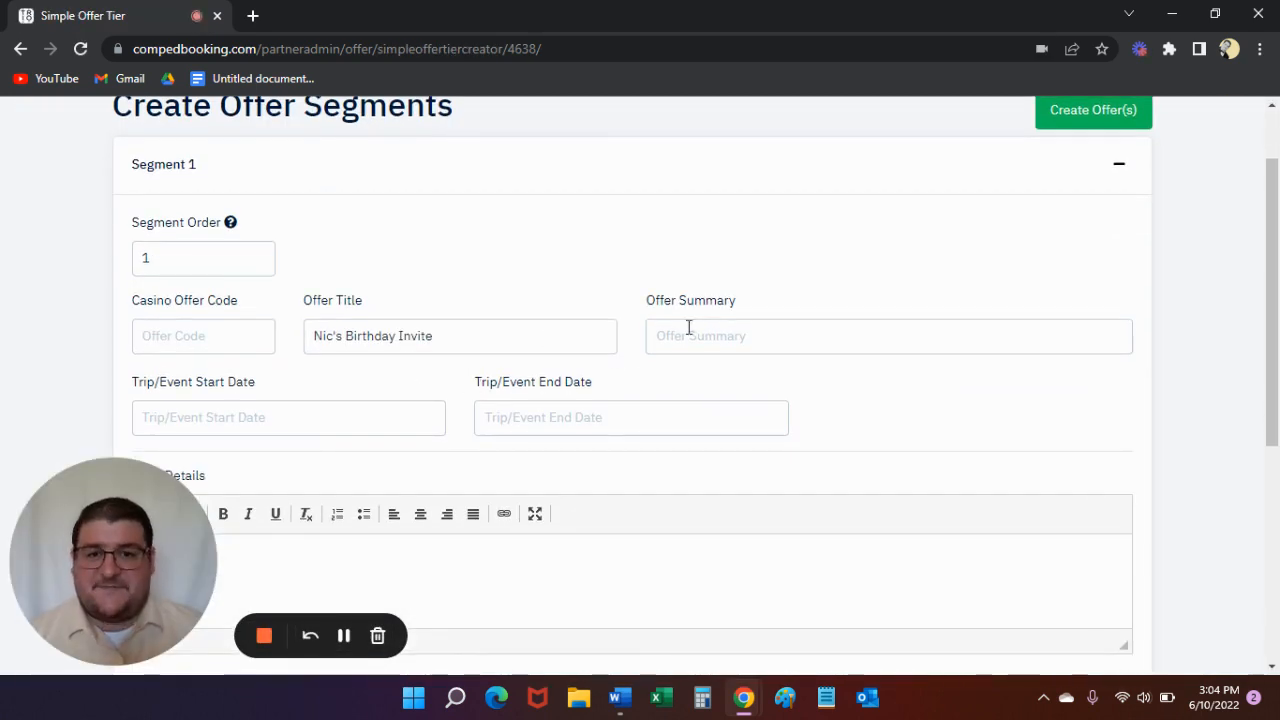
pyautogui.hotkey('alt', 'Tab')
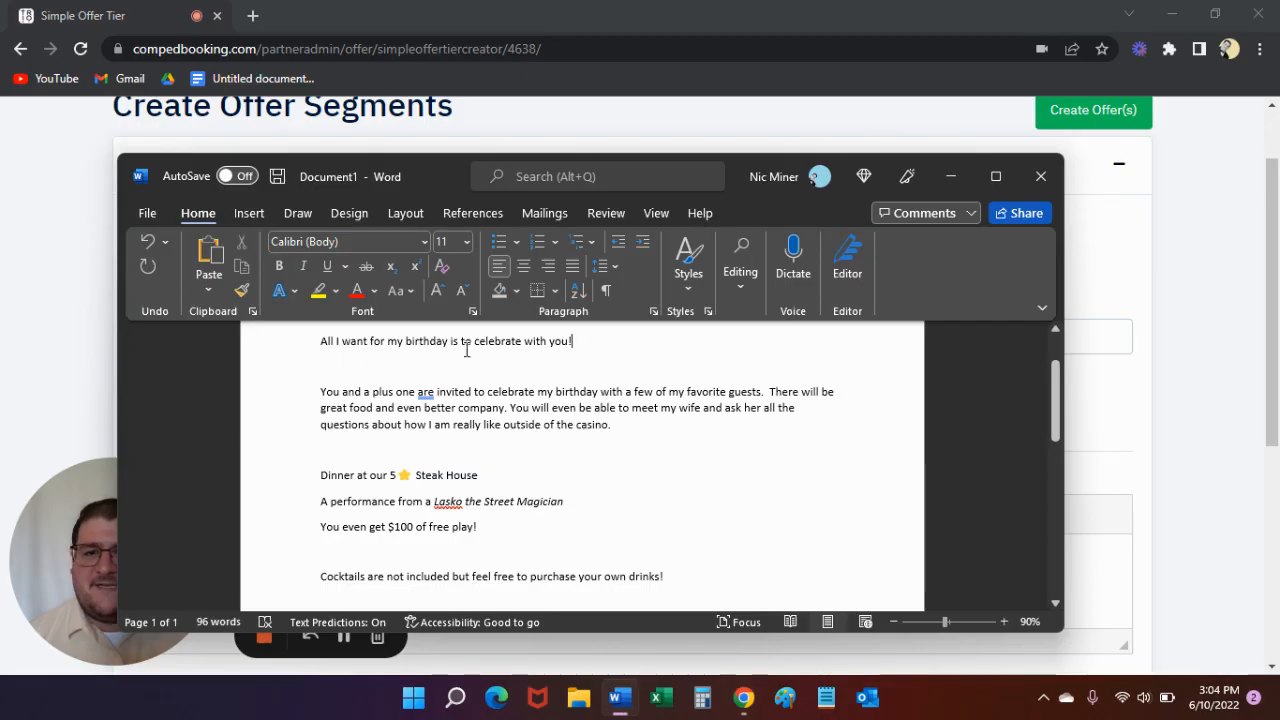
pyautogui.click(313, 350)
pyautogui.hotkey('ctrl', 'c')
pyautogui.hotkey('alt', 'Tab')
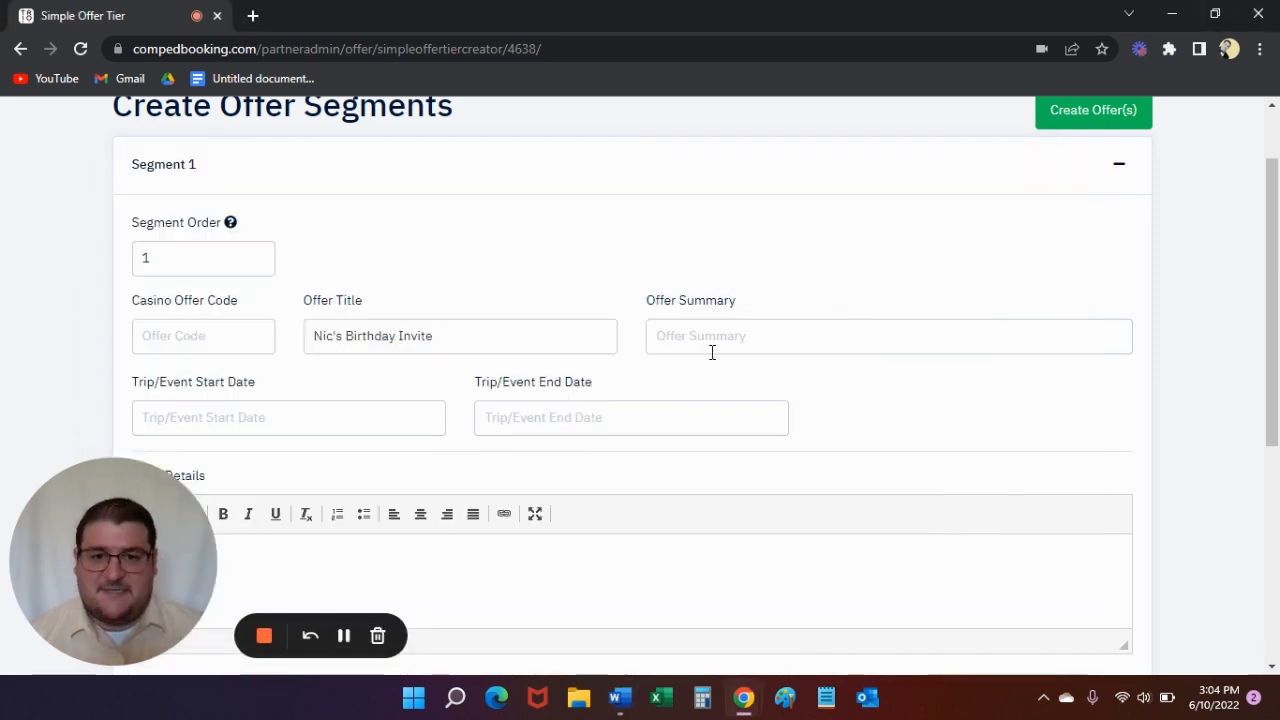
pyautogui.click(714, 336)
pyautogui.hotkey('ctrl', 'v')
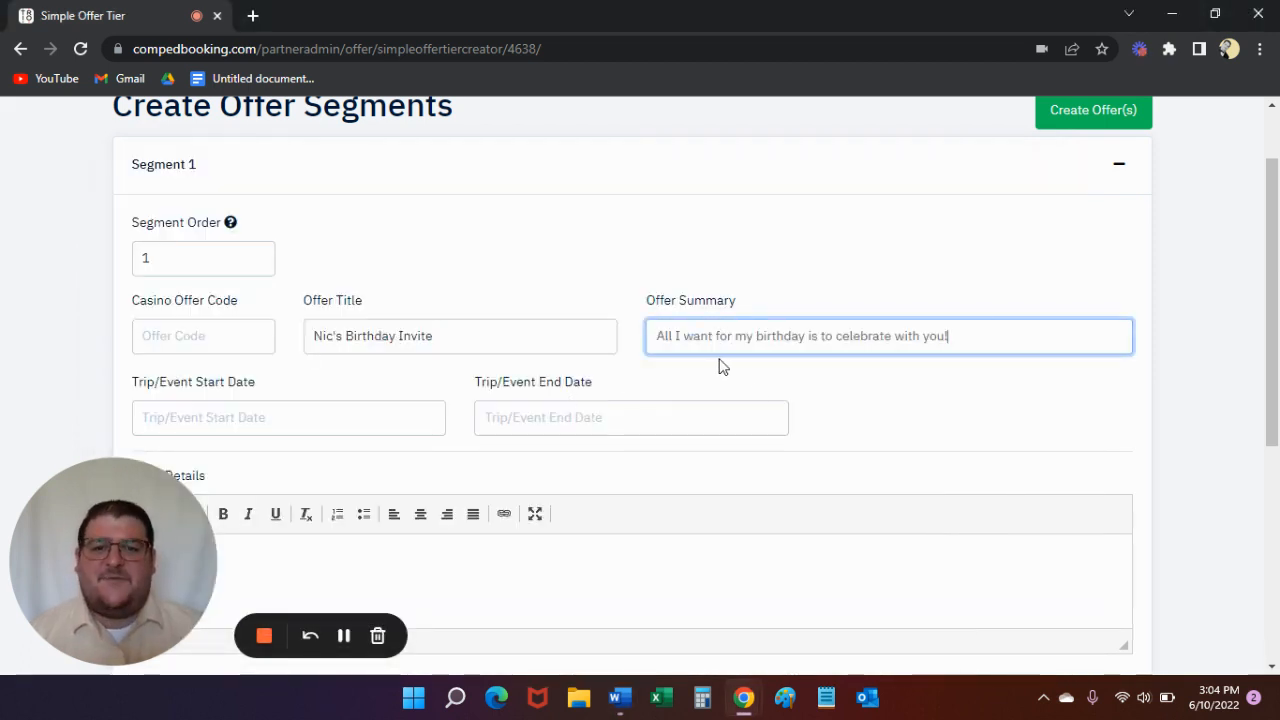
# - Set Segment 1's Trip/Event Start Date to 10/09/2022
pyautogui.scroll(-1, 725, 388)
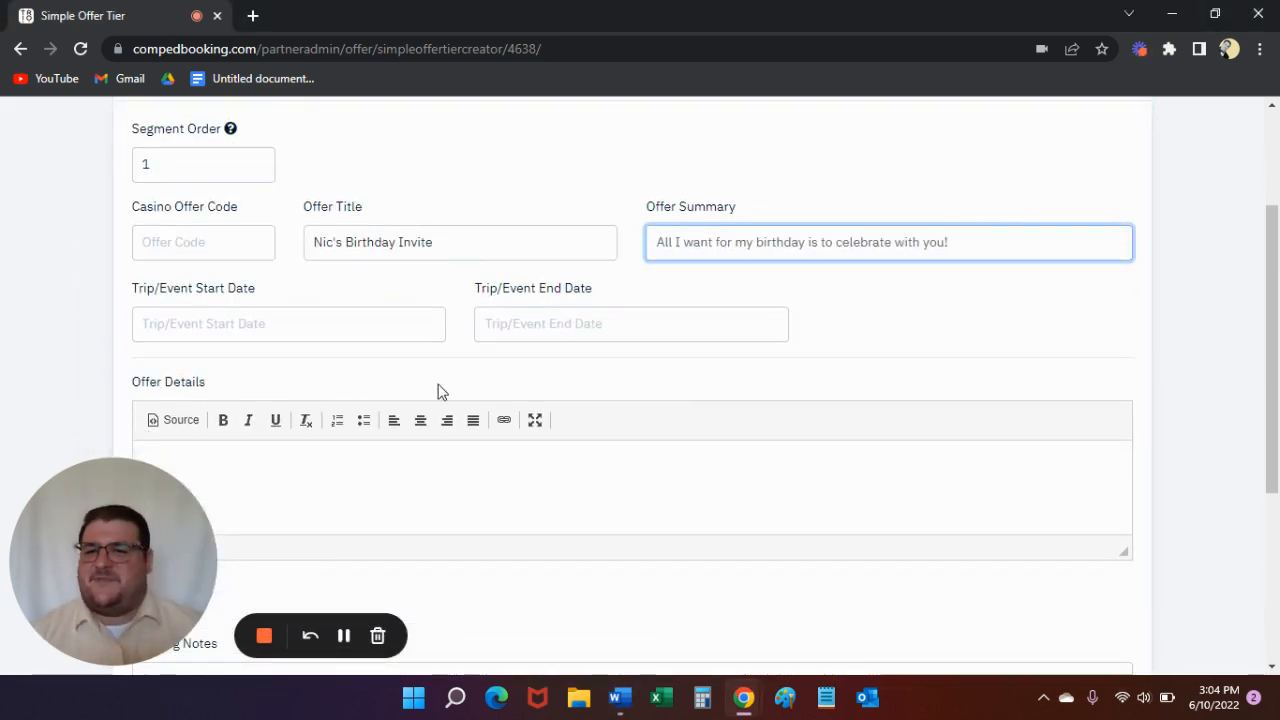
pyautogui.click(312, 324)
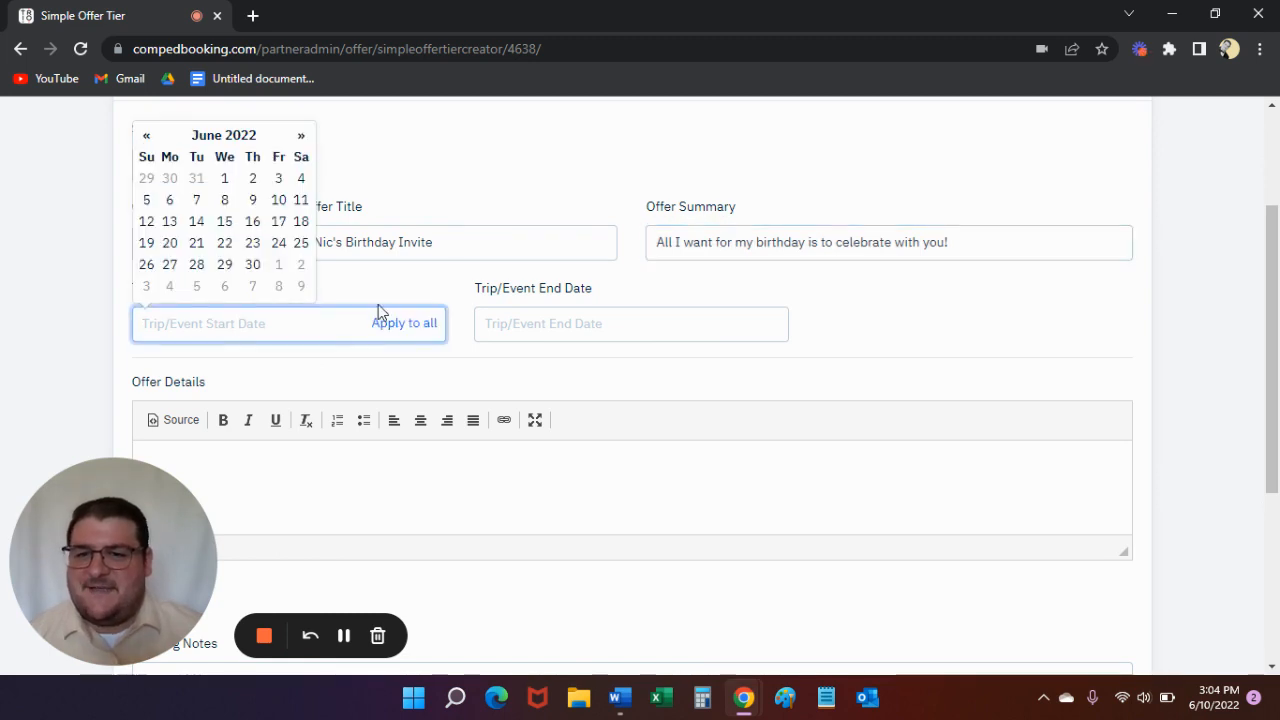
pyautogui.click(301, 136)
pyautogui.doubleClick(301, 136)
pyautogui.click(301, 136)
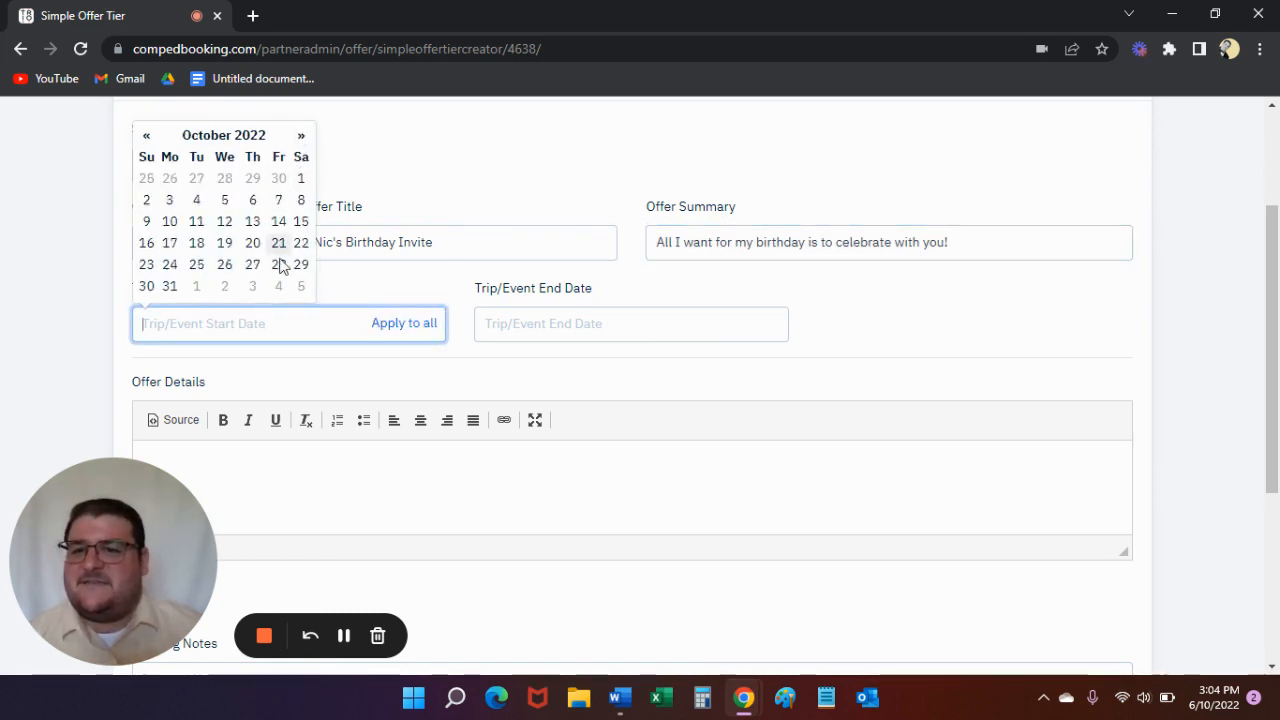
pyautogui.click(147, 224)
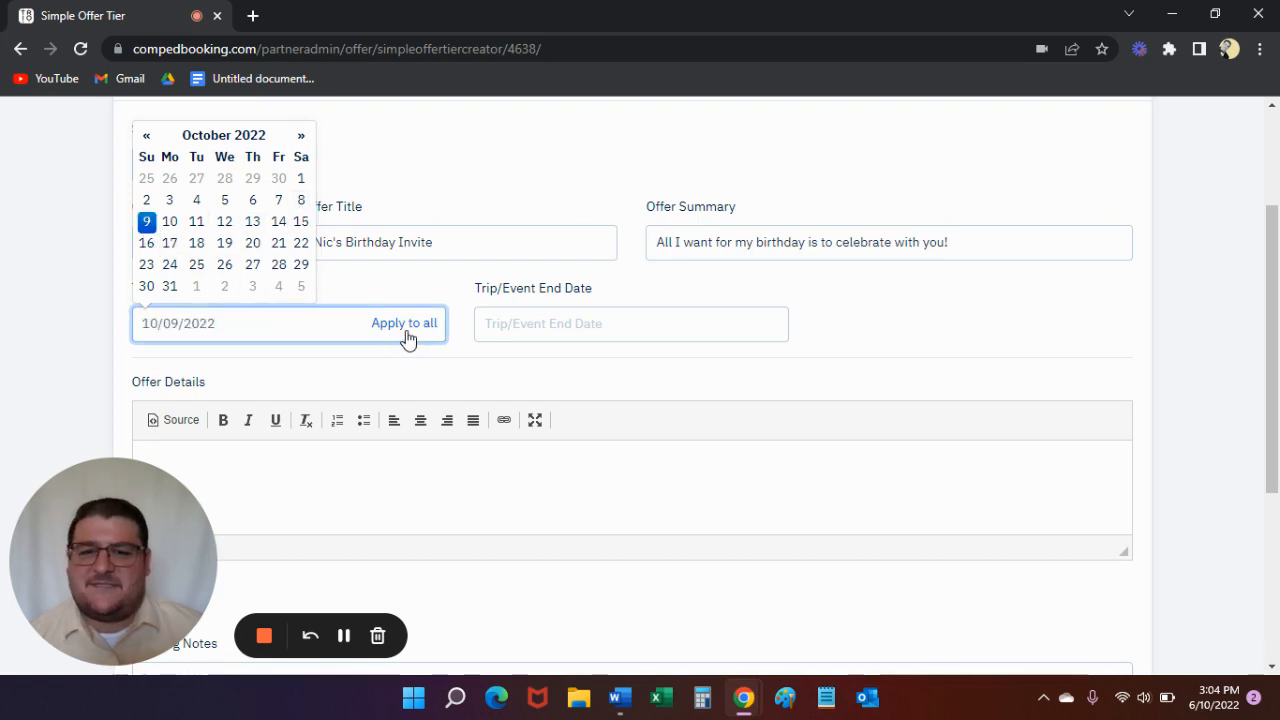
# - Set Segment 1's Trip/Event End Date to 10/09/2022
pyautogui.click(560, 330)
pyautogui.doubleClick(642, 138)
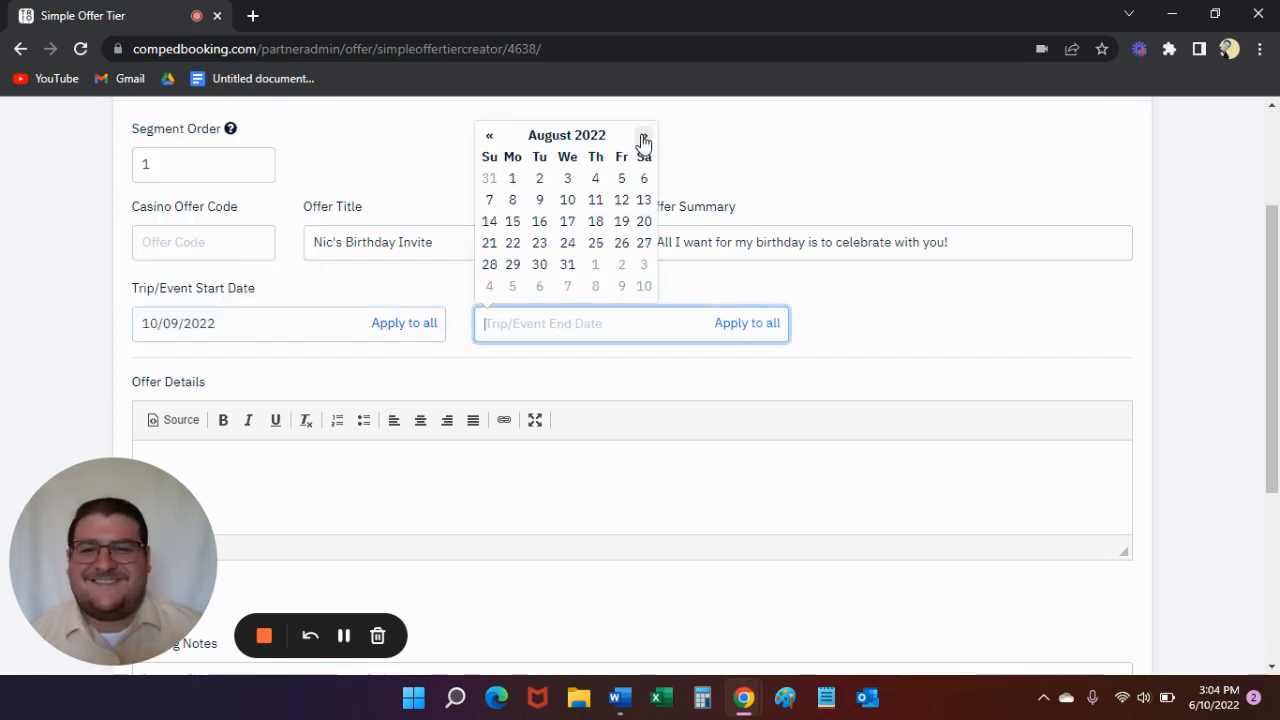
pyautogui.click(642, 138)
pyautogui.click(642, 138)
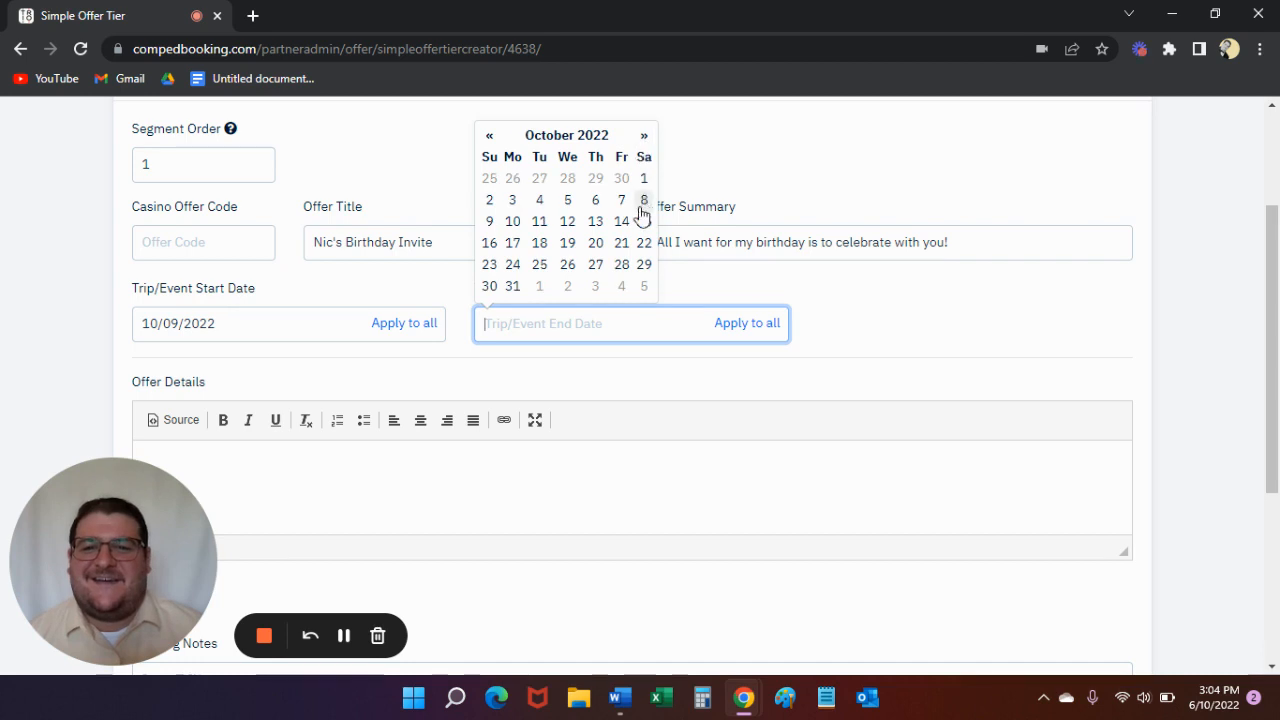
pyautogui.click(491, 222)
# - Copy the invitation paragraph starting "You and a plus one are invited" from the Word document into the Offer Details
pyautogui.click(481, 481)
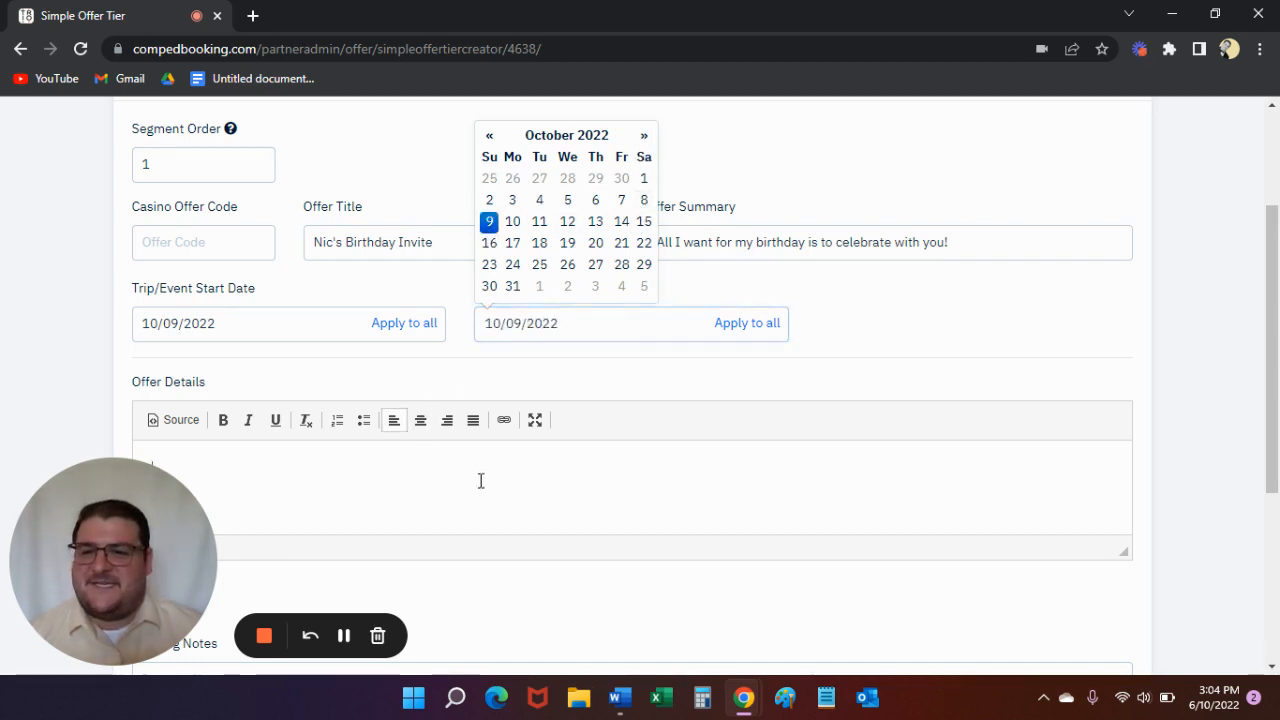
pyautogui.scroll(-3, 460, 470)
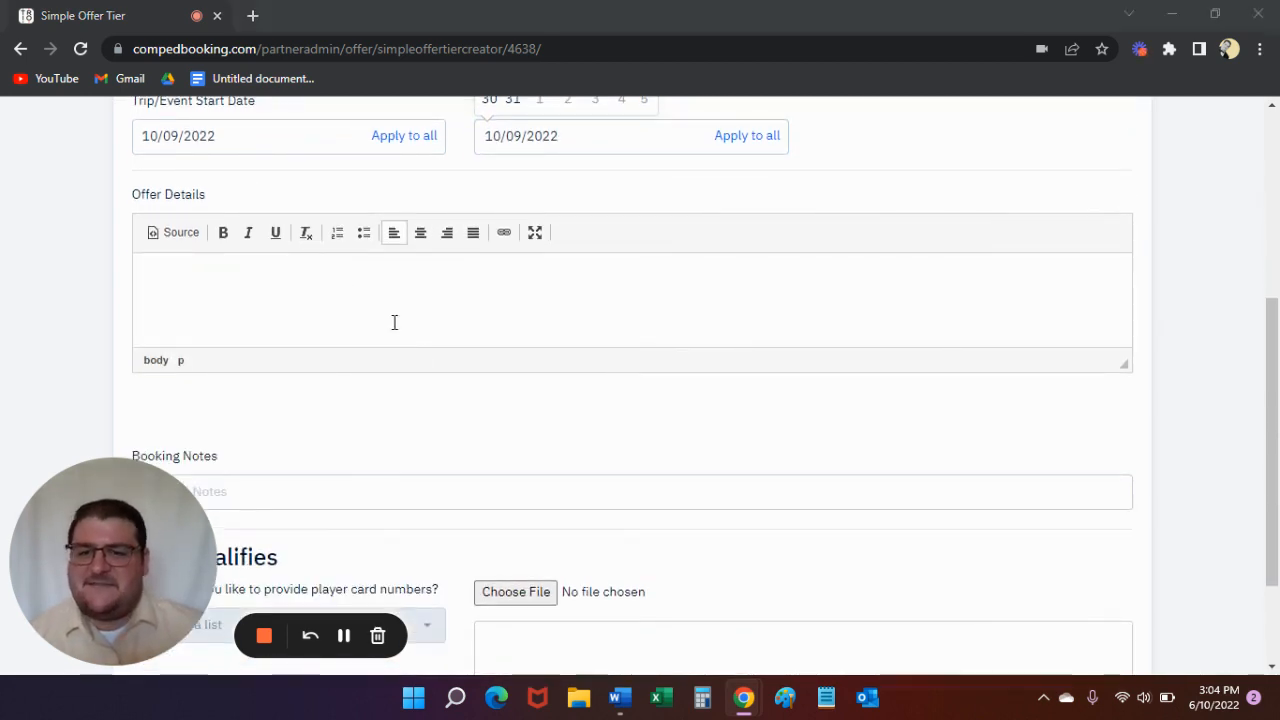
pyautogui.hotkey('alt', 'Tab')
pyautogui.tripleClick(594, 424)
pyautogui.hotkey('ctrl', 'c')
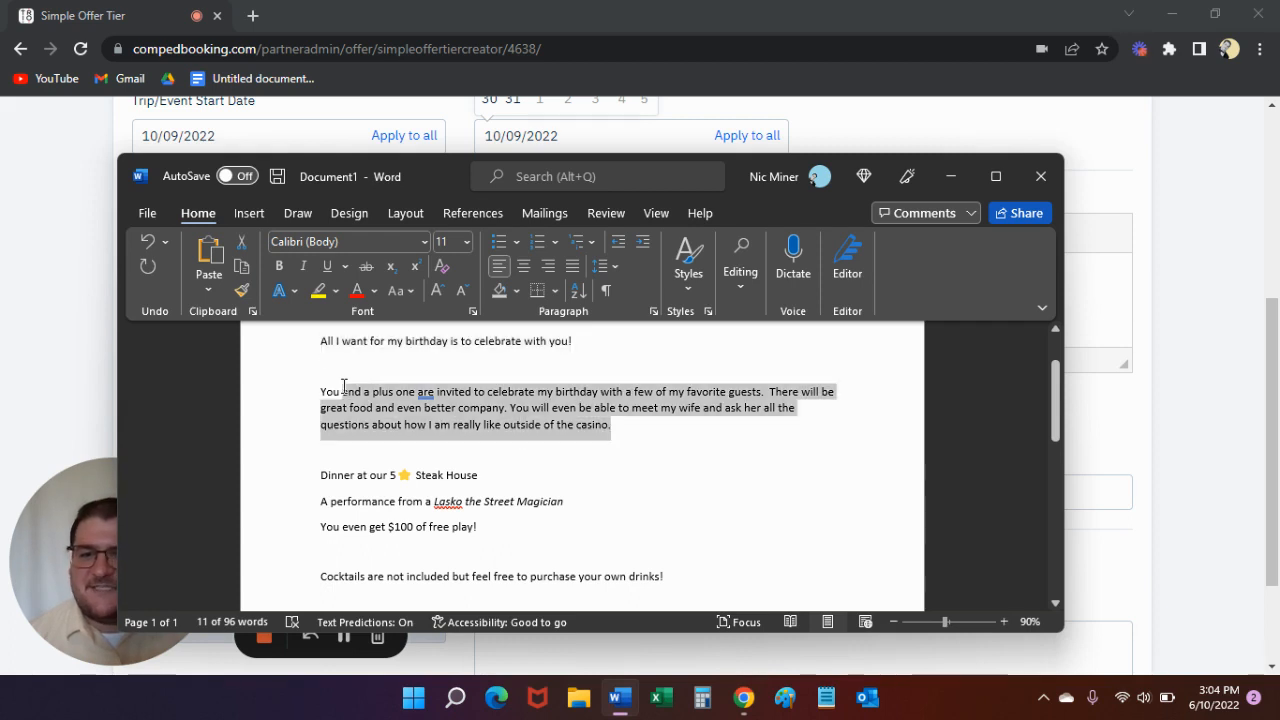
pyautogui.hotkey('alt', 'Tab')
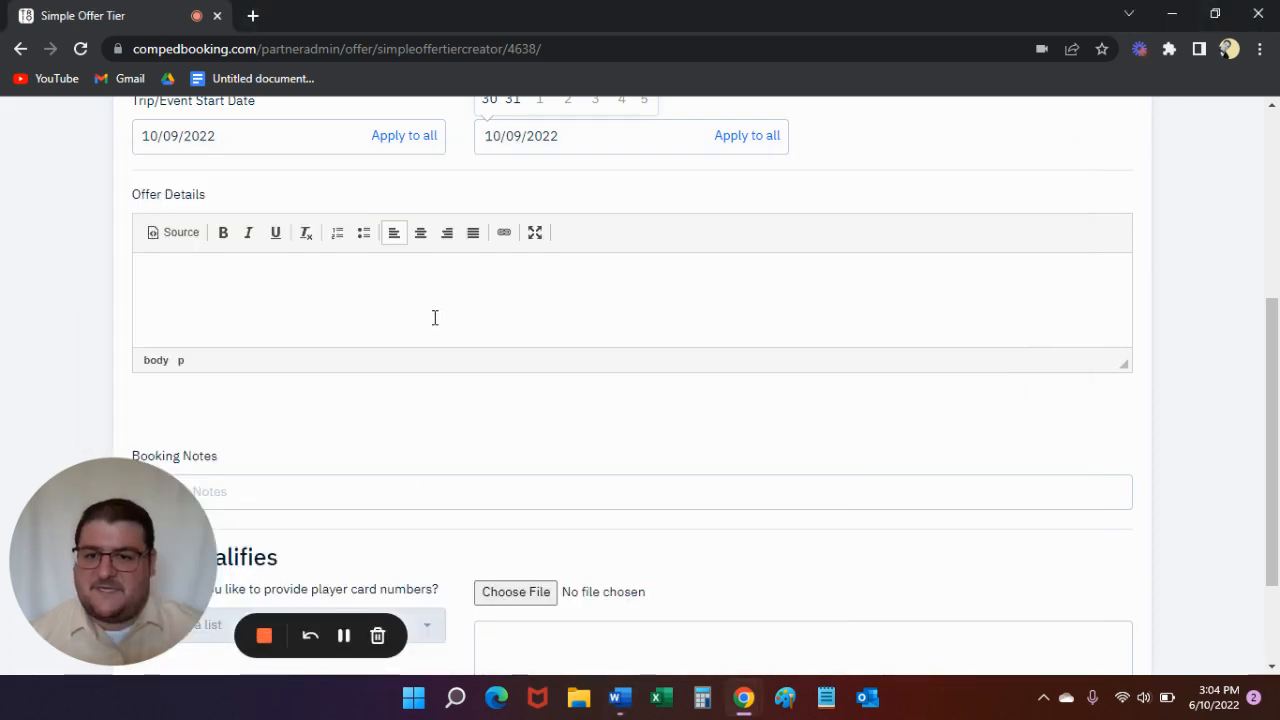
pyautogui.hotkey('ctrl', 'v')
pyautogui.scroll(1, 509, 332)
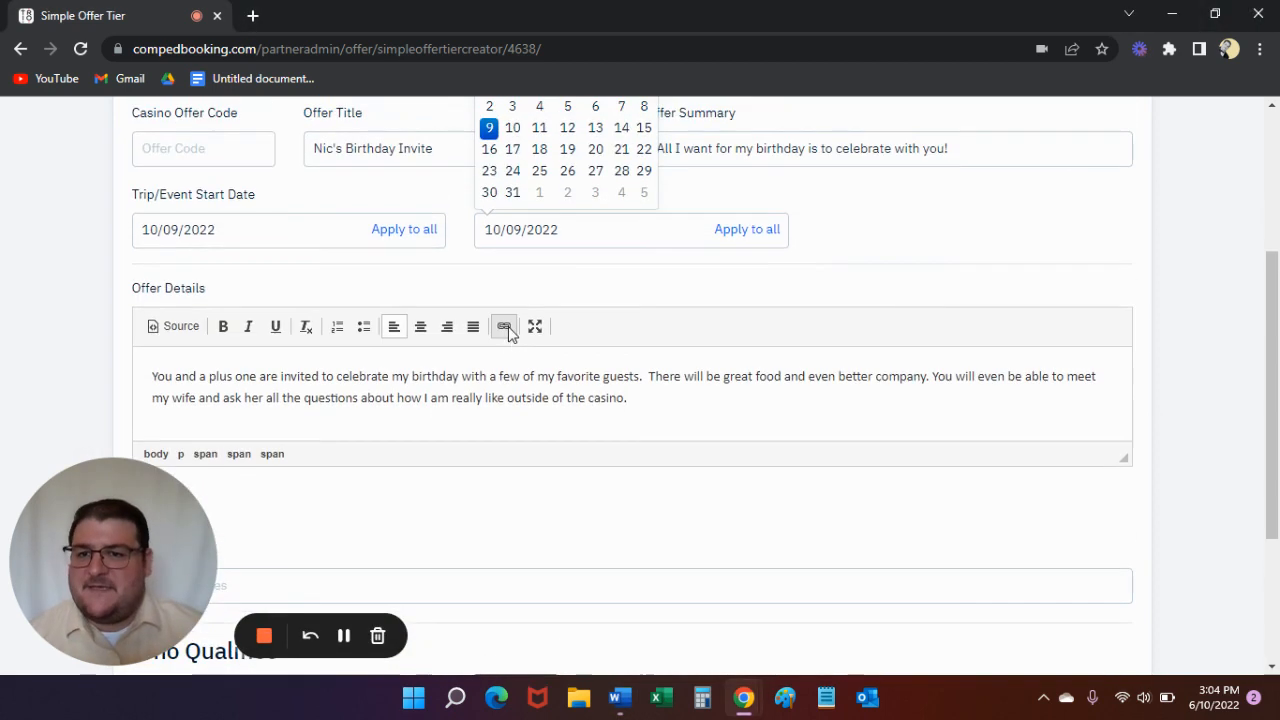
# - Enter "Booked all VIPs in Room block 1" as the segment's Booking Notes
pyautogui.scroll(-1, 510, 339)
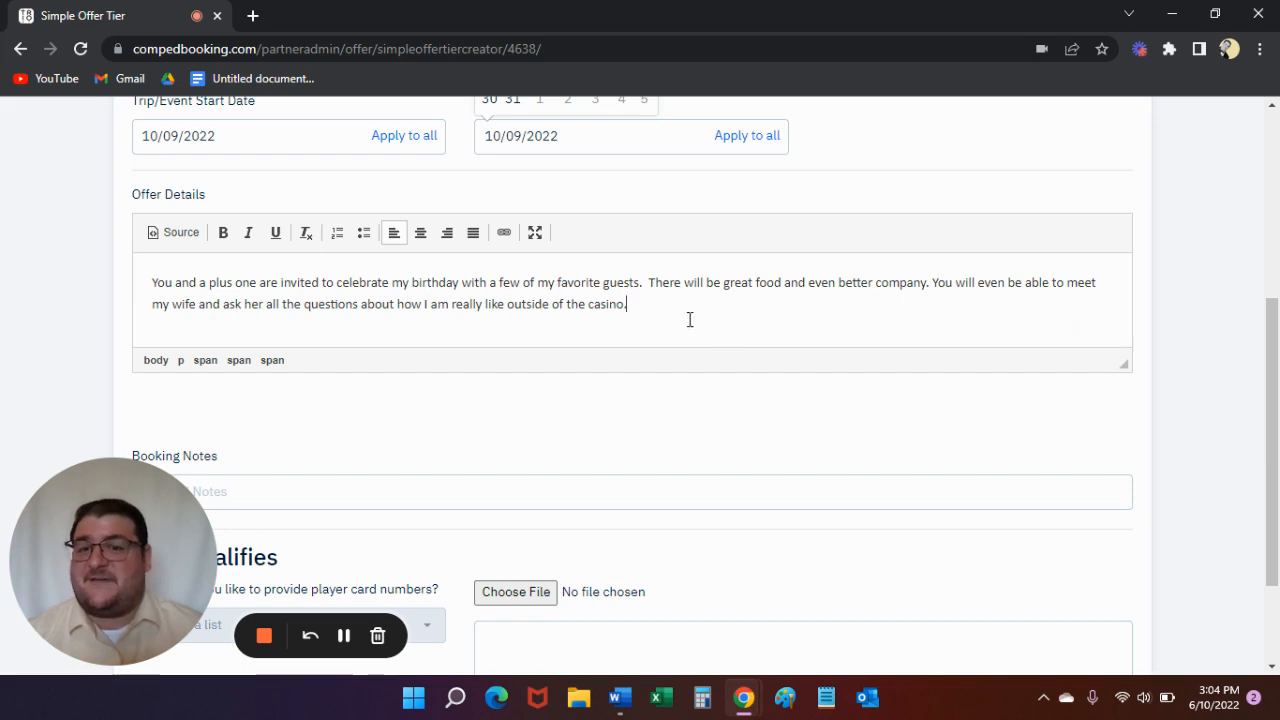
pyautogui.scroll(-1, 663, 311)
pyautogui.scroll(1, 663, 294)
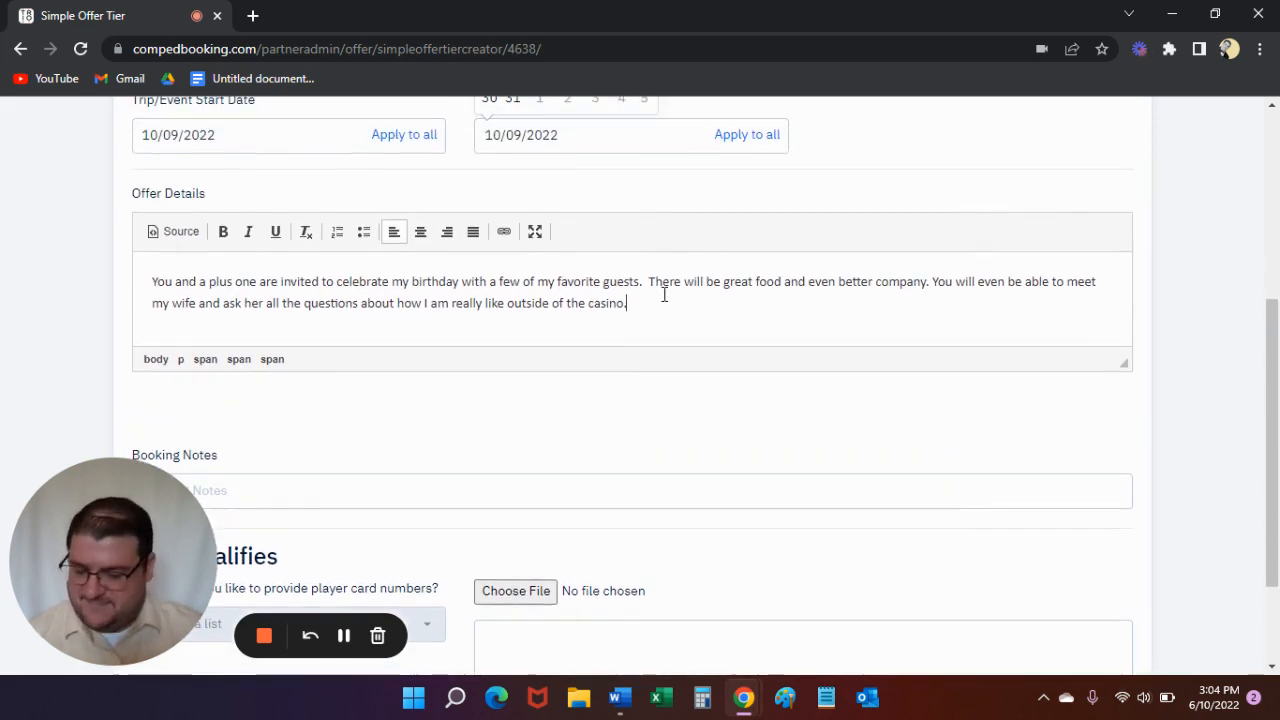
pyautogui.scroll(-1, 660, 311)
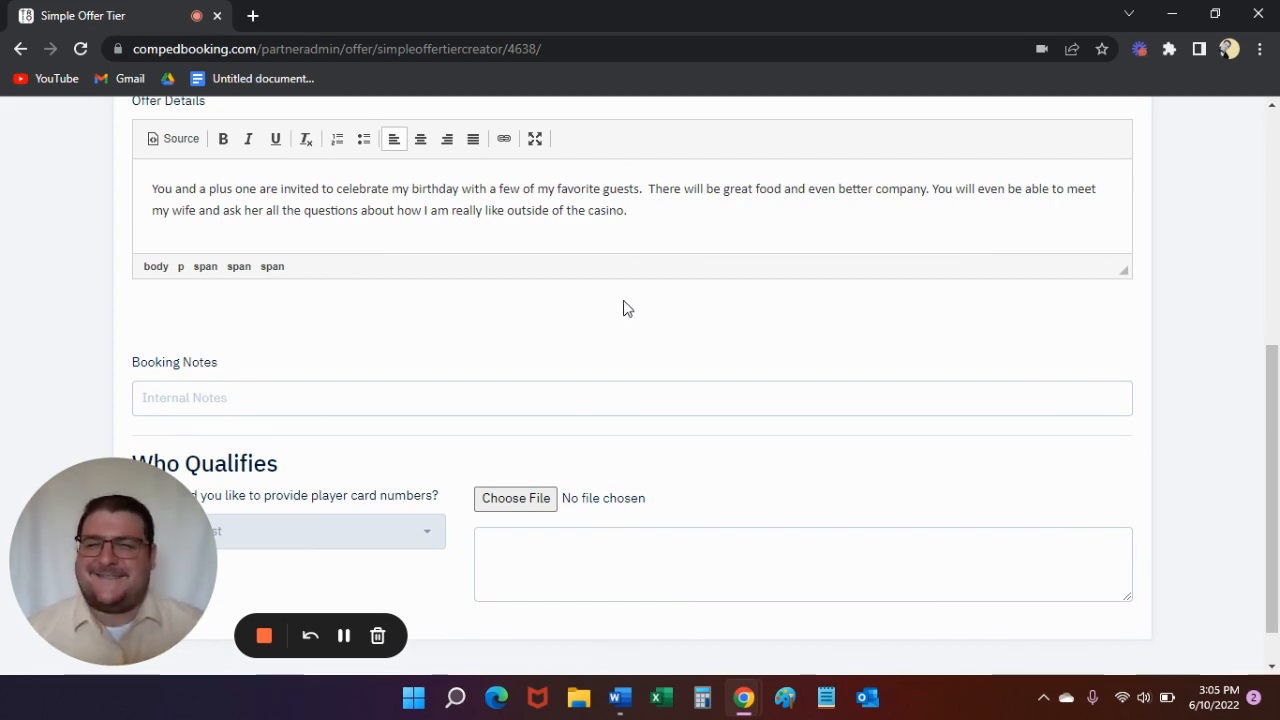
pyautogui.scroll(-1, 548, 265)
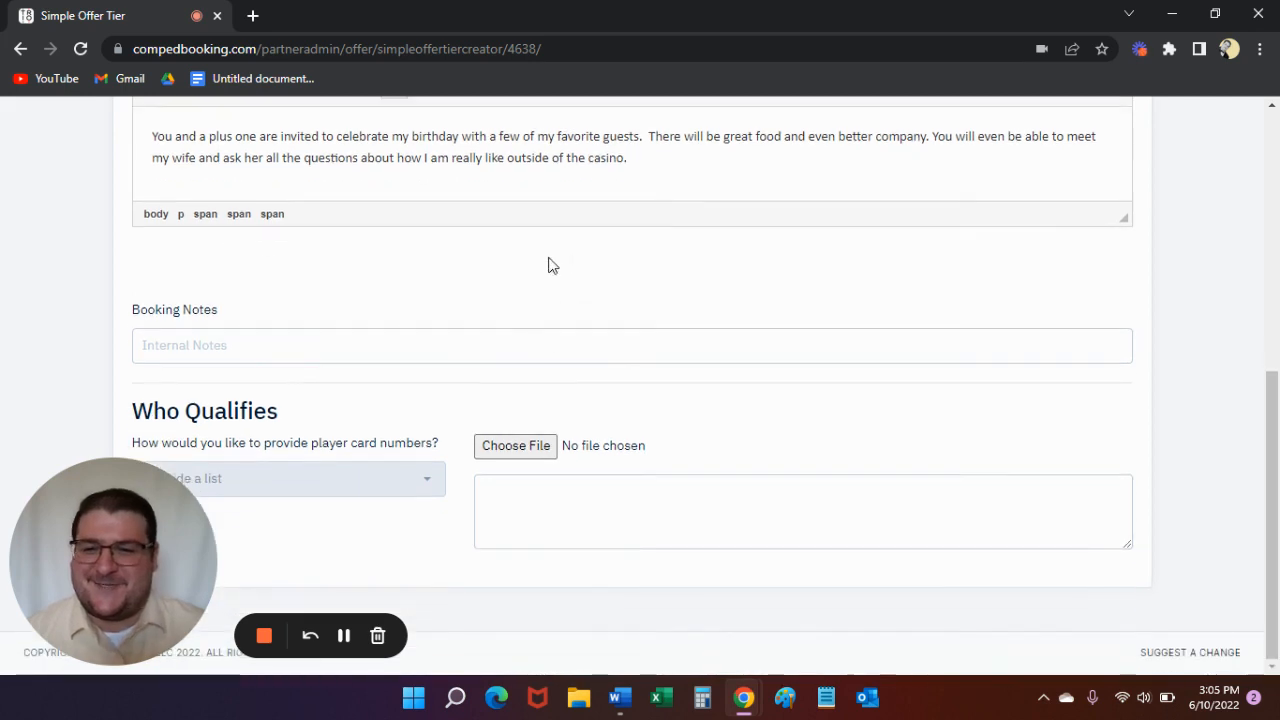
pyautogui.click(246, 346)
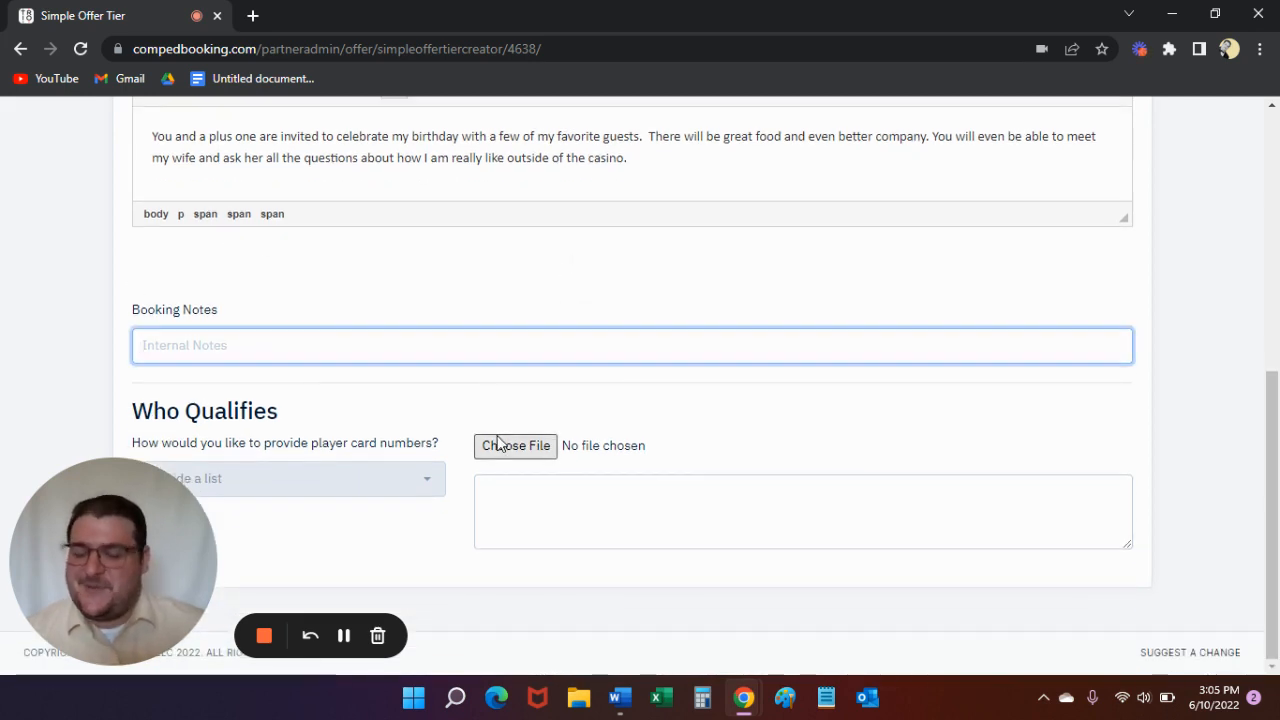
pyautogui.write('Booked all VIPs in Room block 1')
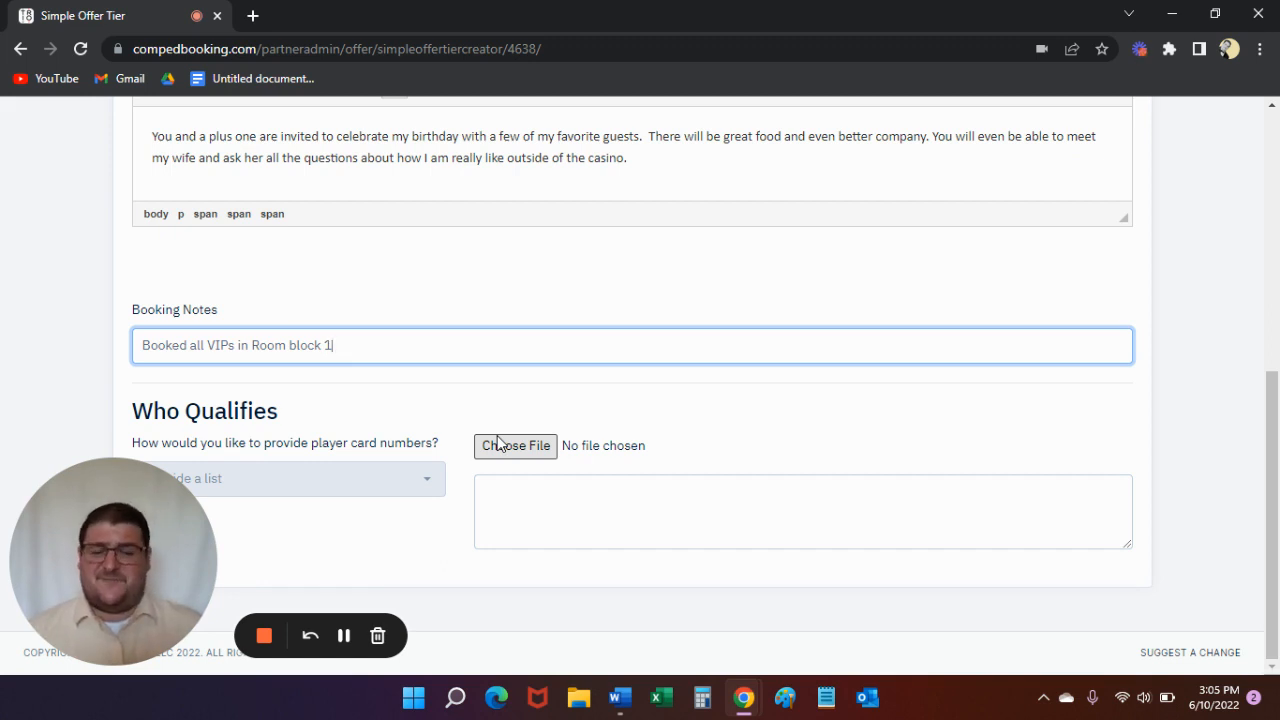
# - Set the method of providing player card numbers under Who Qualifies to Existing group
pyautogui.click(428, 488)
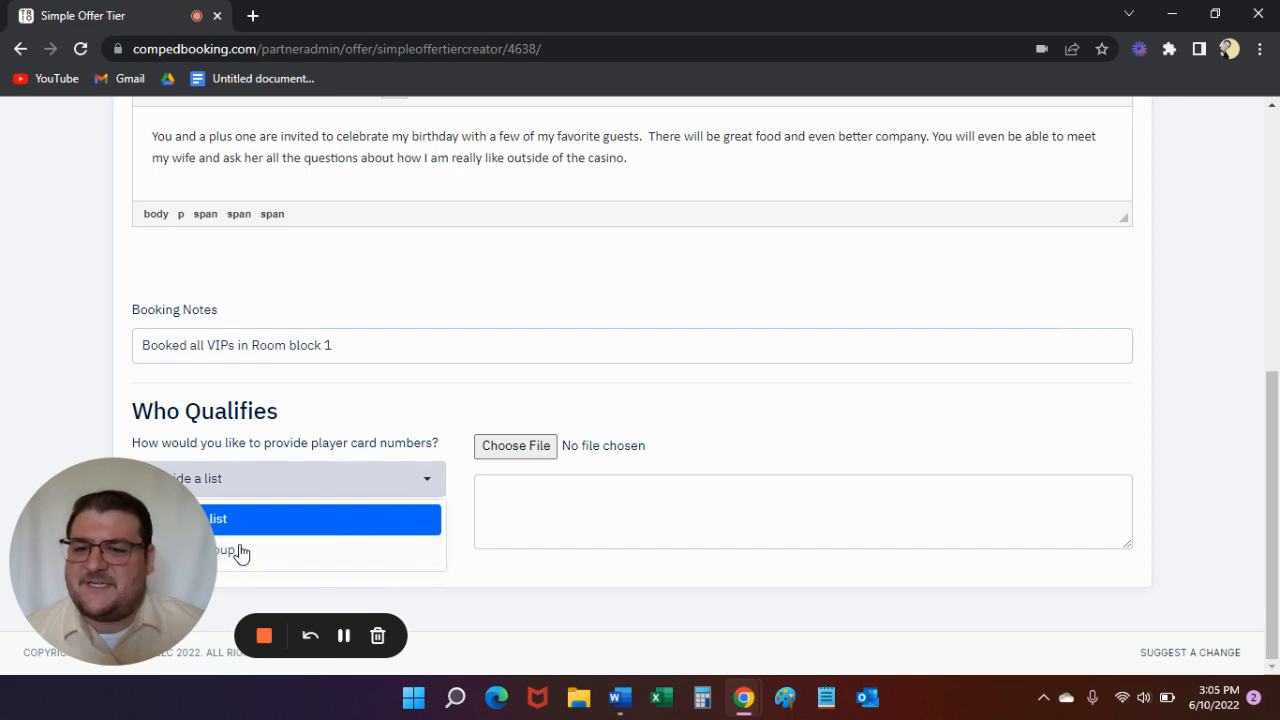
pyautogui.moveTo(134, 511); pyautogui.dragTo(87, 233)
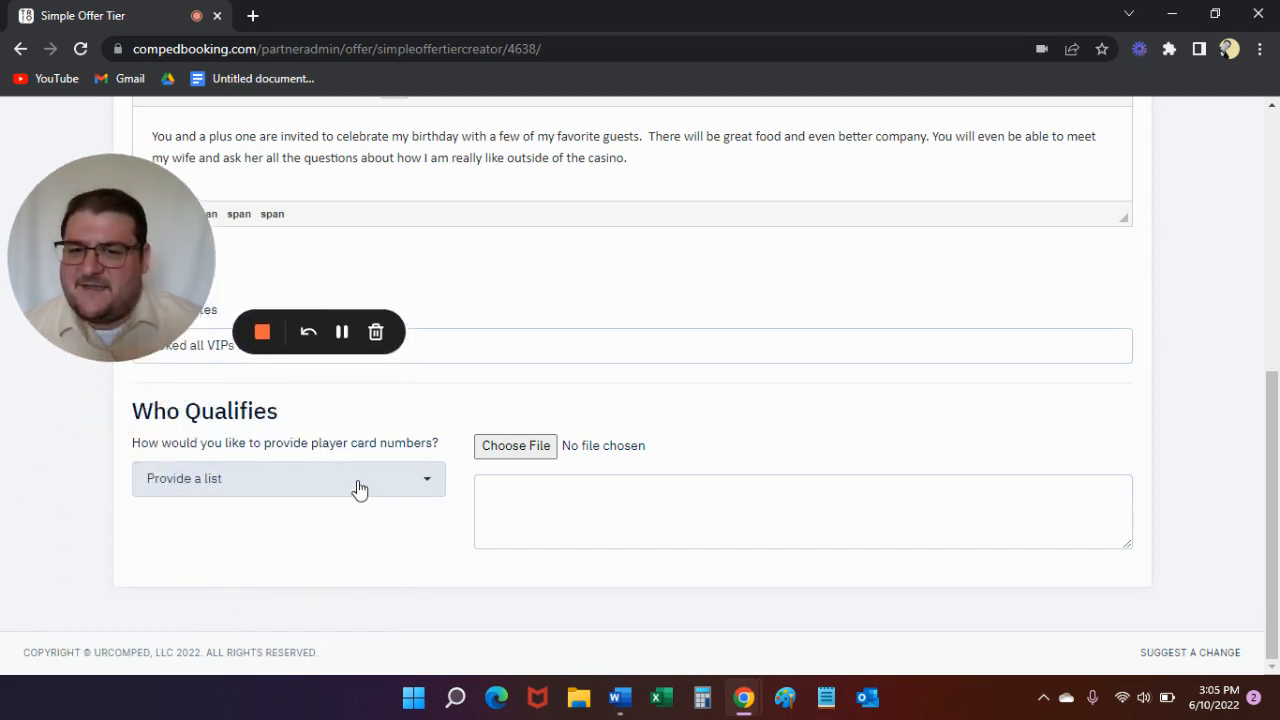
pyautogui.click(309, 490)
pyautogui.click(523, 513)
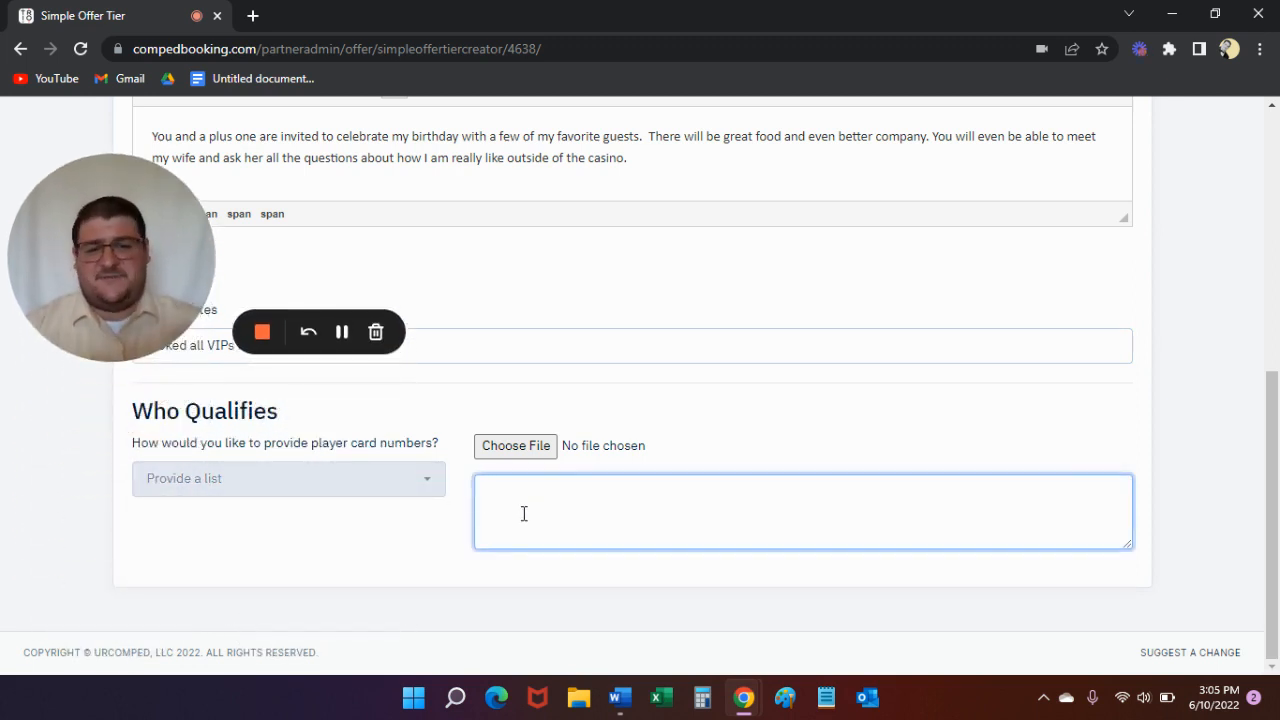
pyautogui.click(372, 484)
pyautogui.click(216, 552)
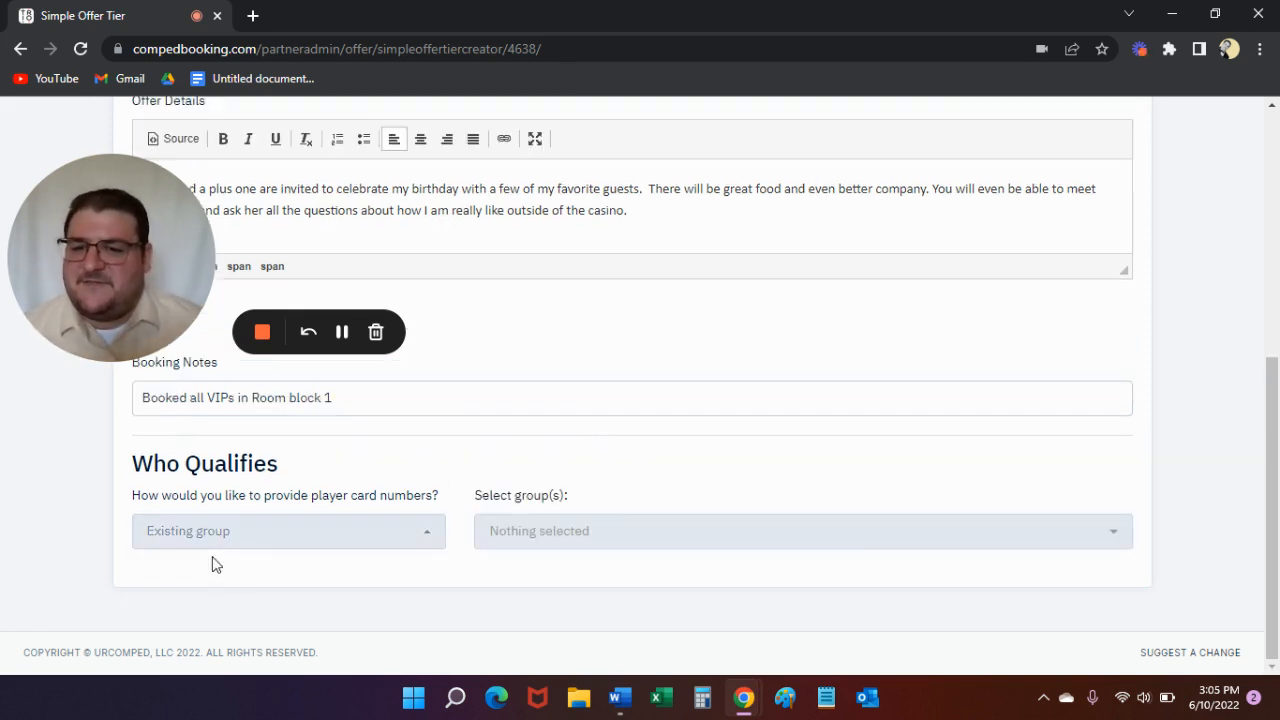
# - Choose the Highest ADT Players and Top Tier Players groups as the qualifying players
pyautogui.click(831, 545)
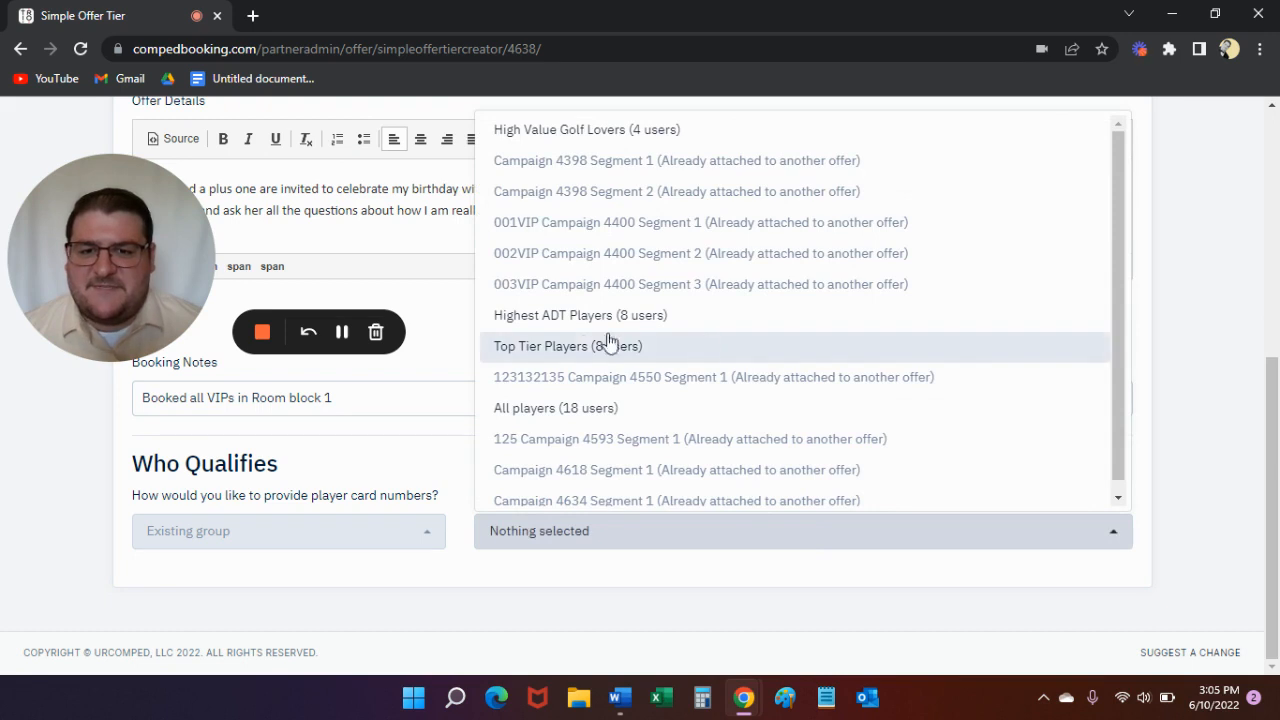
pyautogui.click(569, 327)
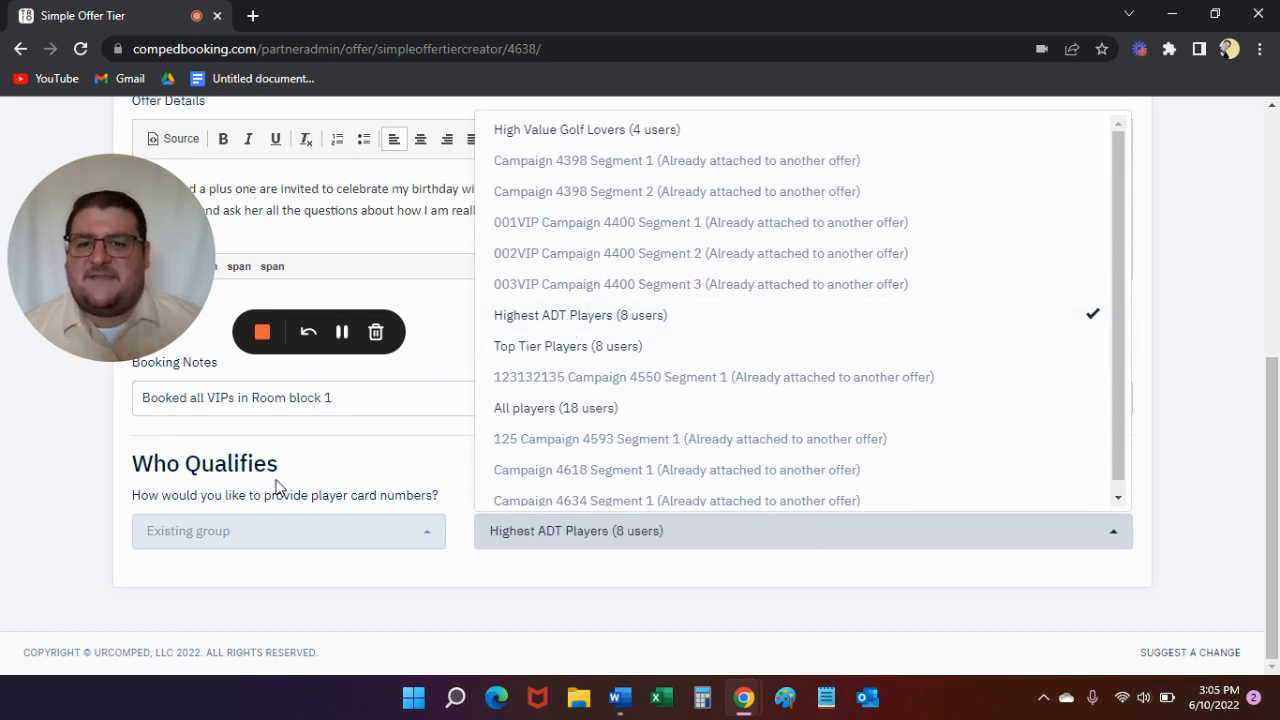
pyautogui.moveTo(91, 234); pyautogui.dragTo(91, 539)
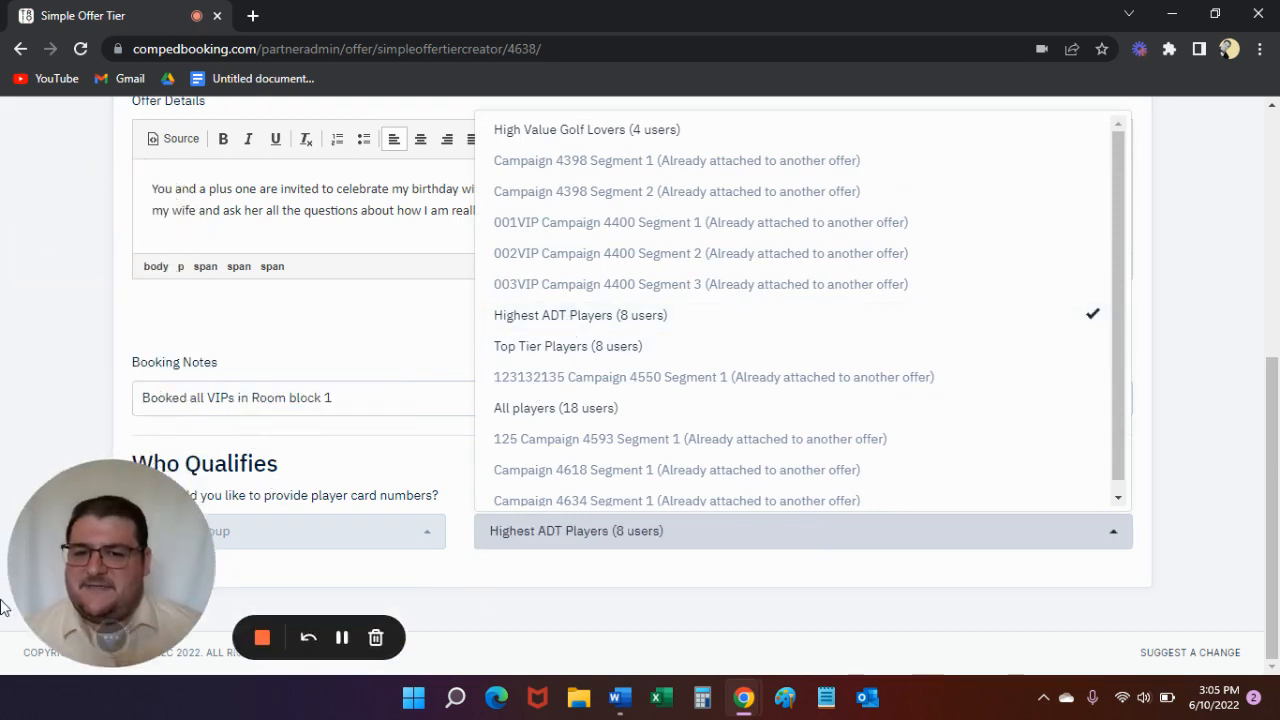
pyautogui.click(551, 497)
pyautogui.click(870, 540)
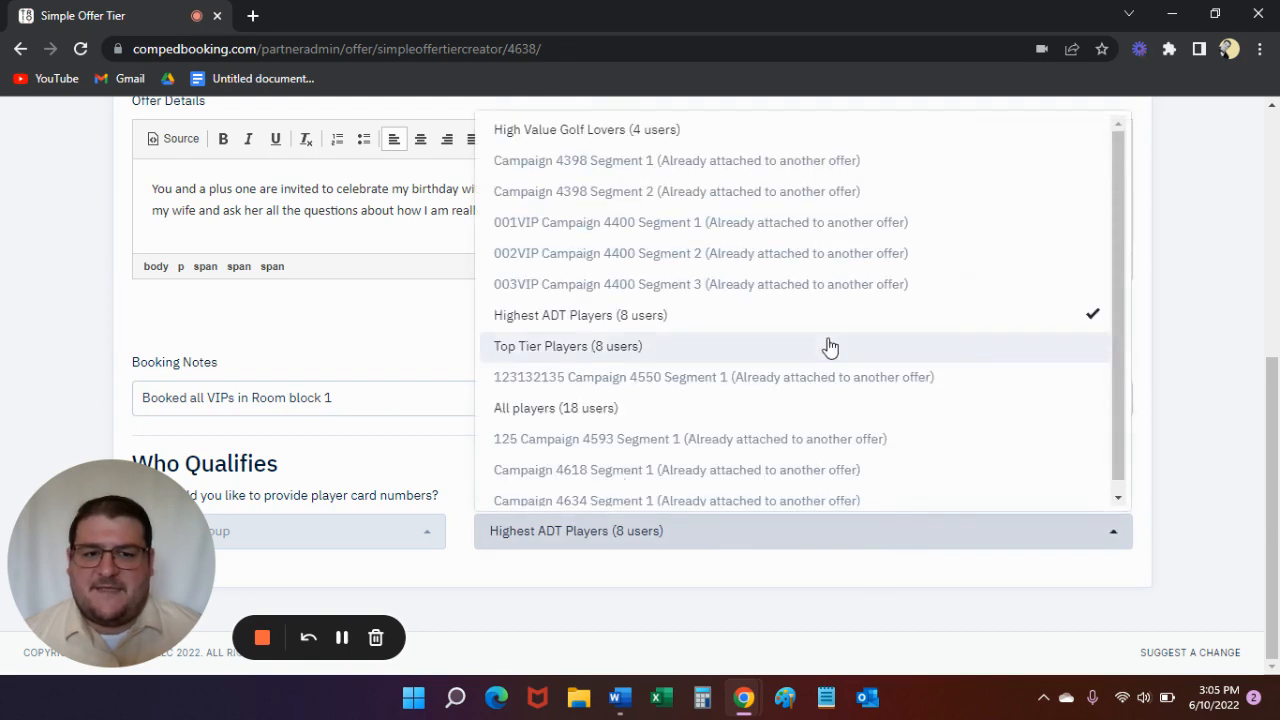
pyautogui.click(720, 346)
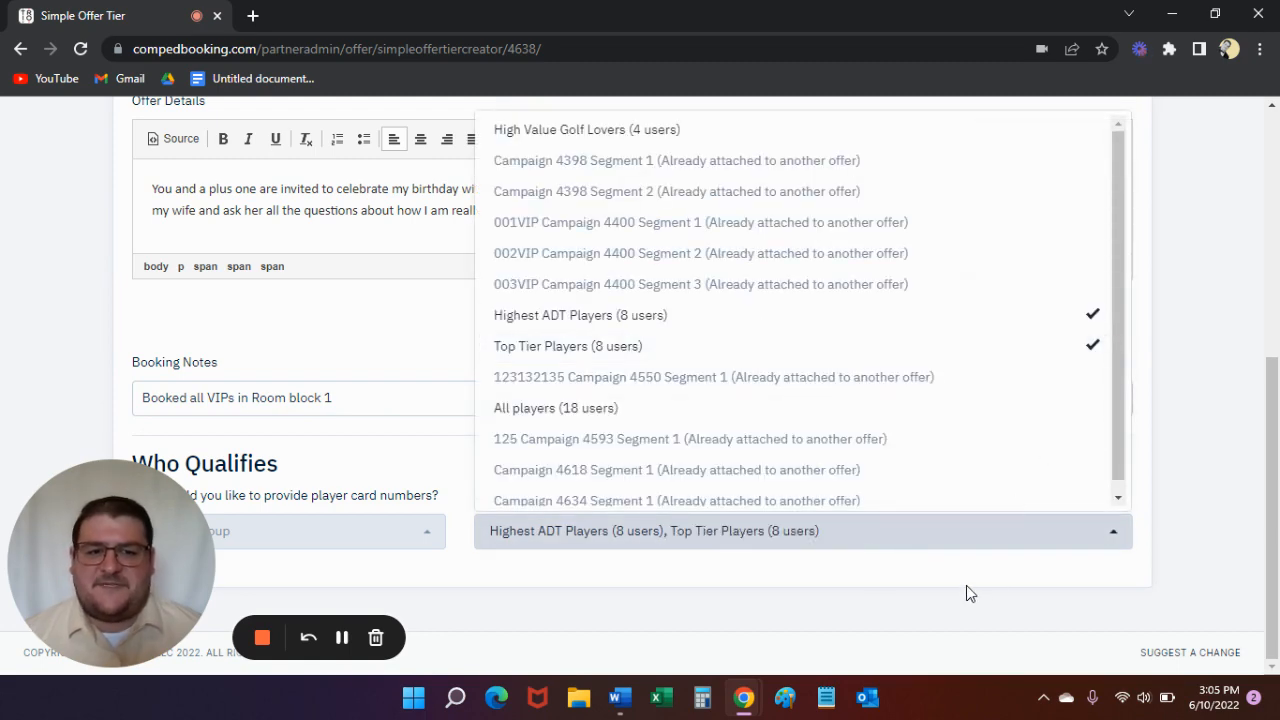
pyautogui.click(940, 600)
# - Create the offer from Segment 1 and open its campaign to view the birthday invite segment
pyautogui.scroll(10, 842, 503)
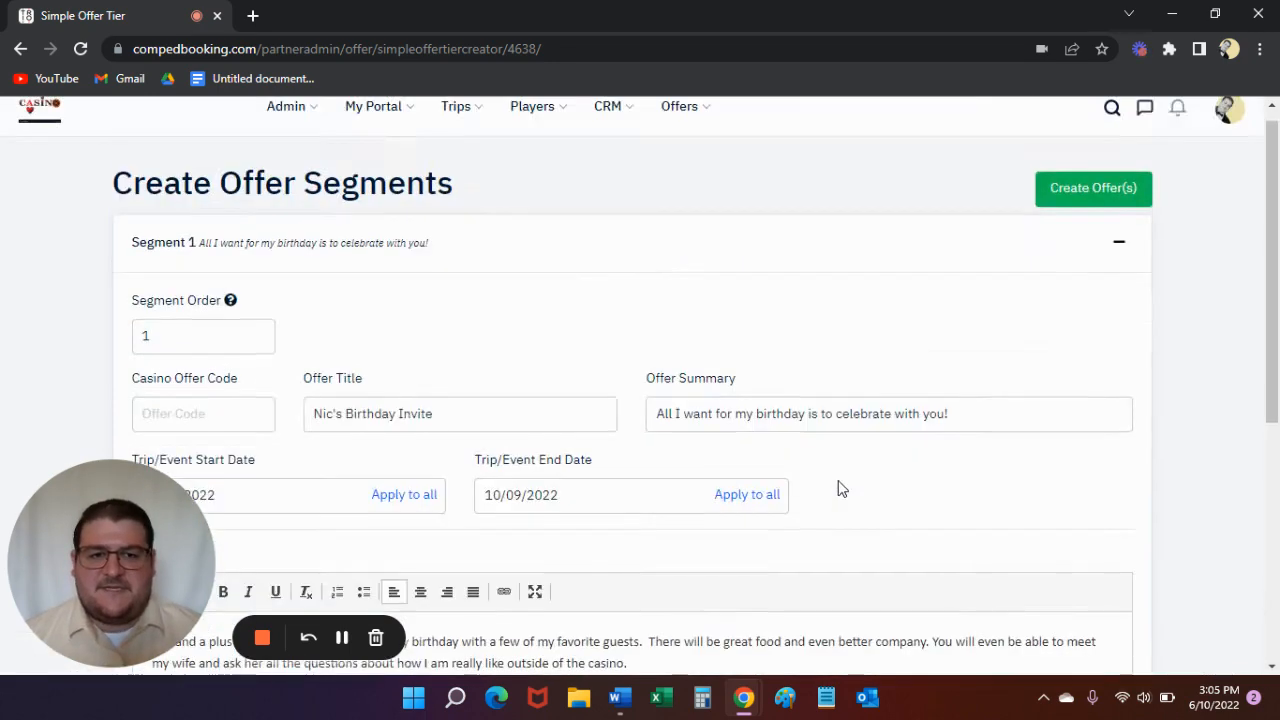
pyautogui.click(1055, 208)
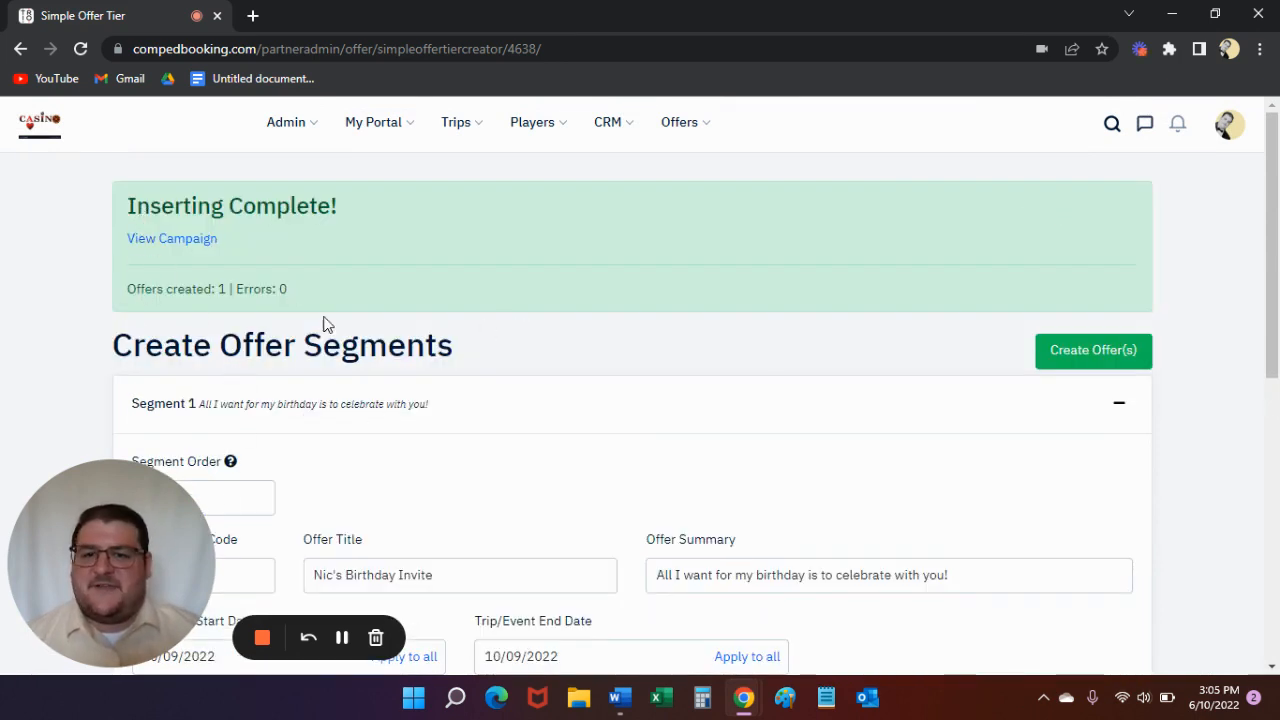
pyautogui.click(170, 240)
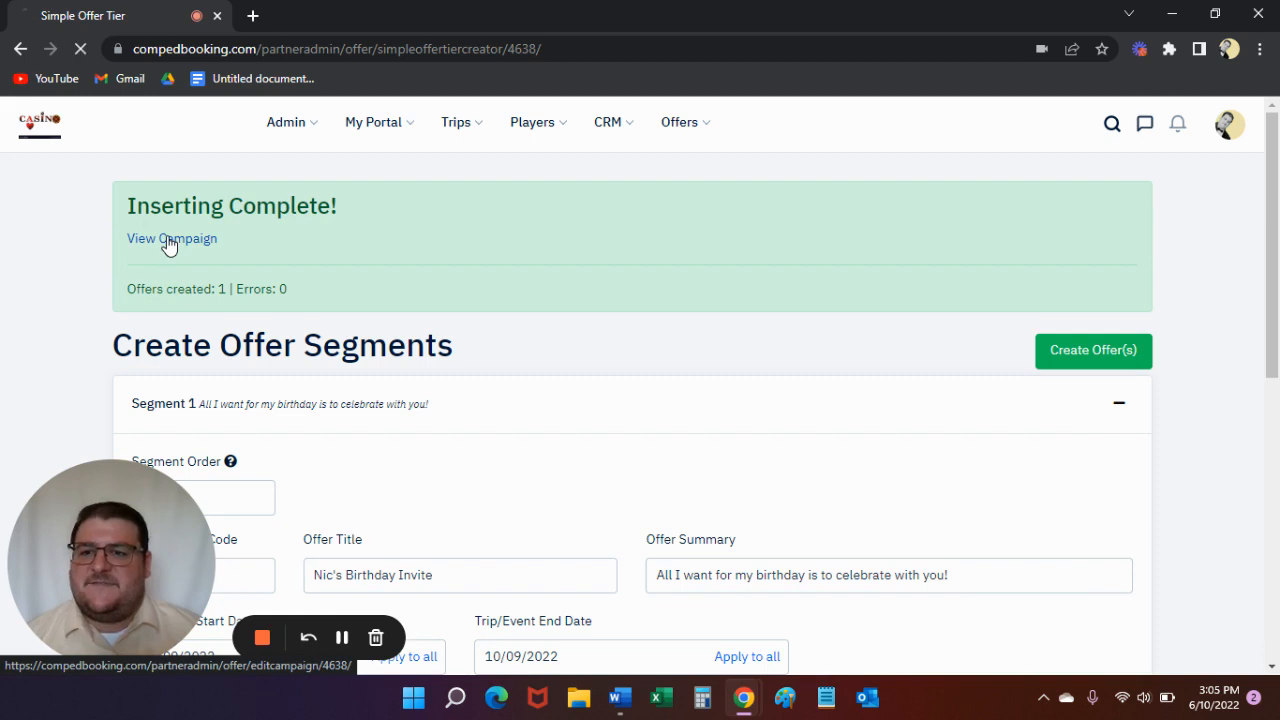
pyautogui.scroll(-1, 526, 427)
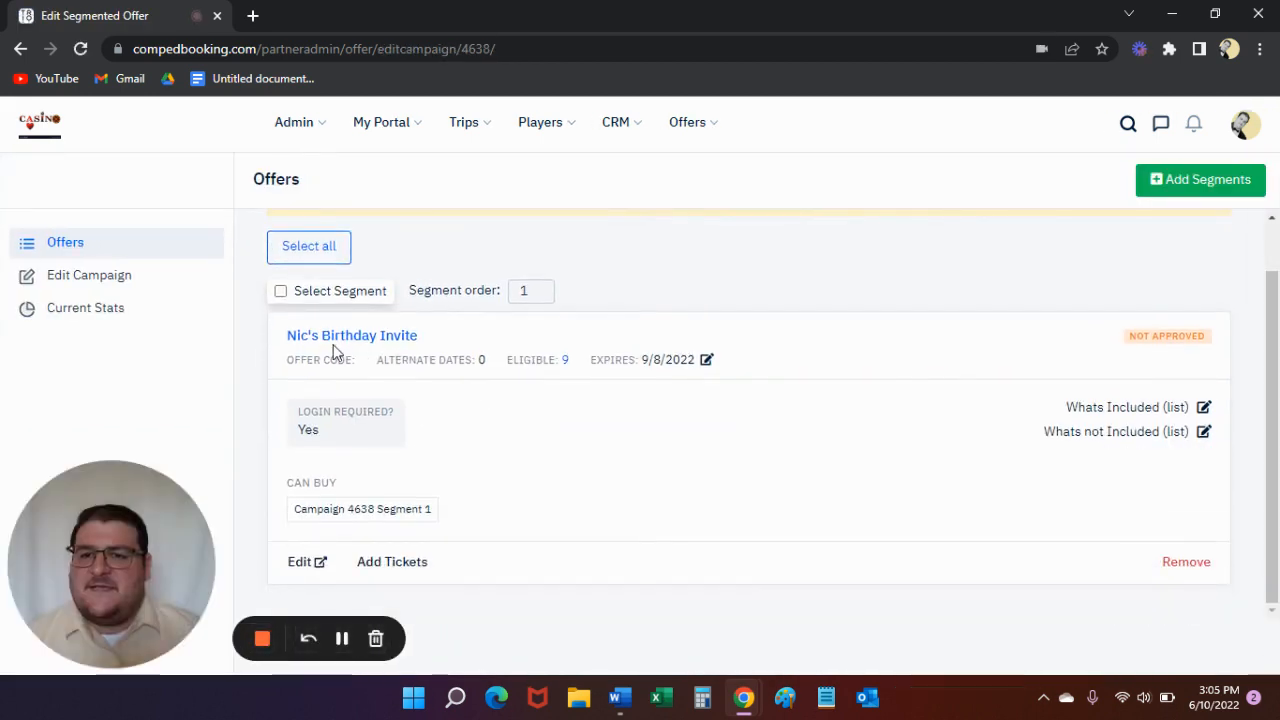
pyautogui.moveTo(73, 541); pyautogui.dragTo(73, 375)
pyautogui.click(281, 291)
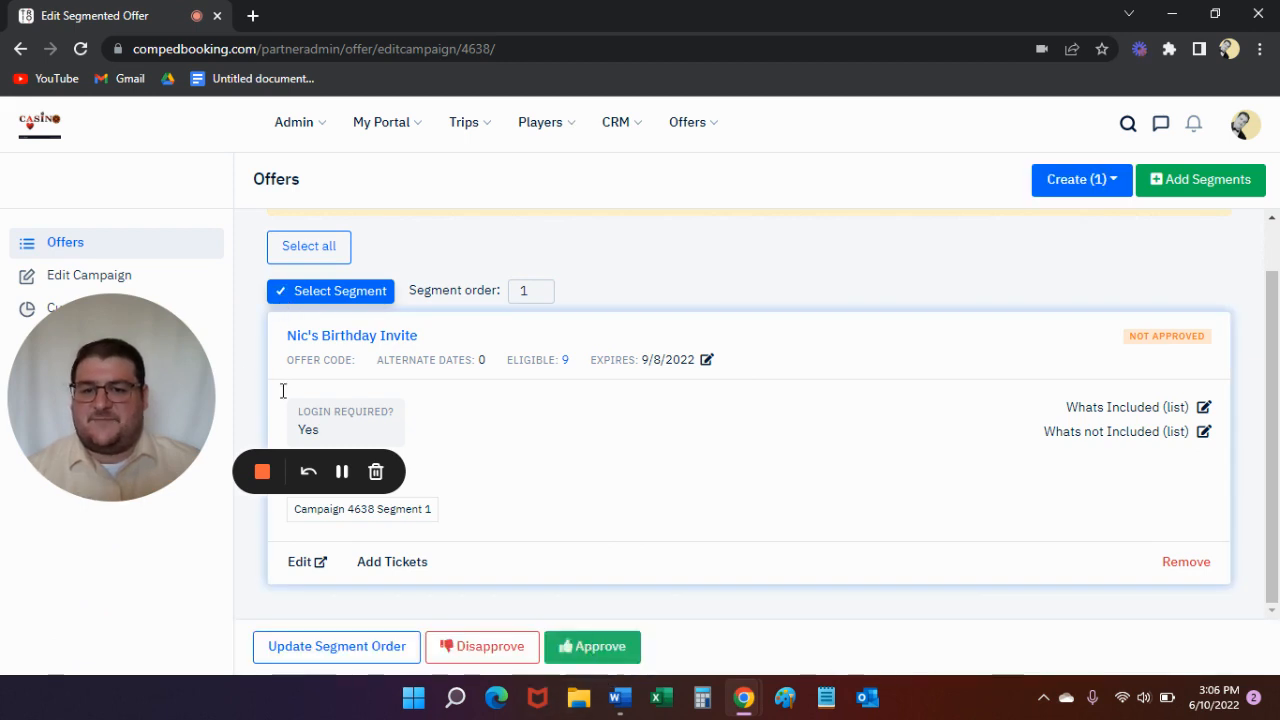
pyautogui.click(282, 292)
pyautogui.moveTo(128, 411); pyautogui.dragTo(191, 671)
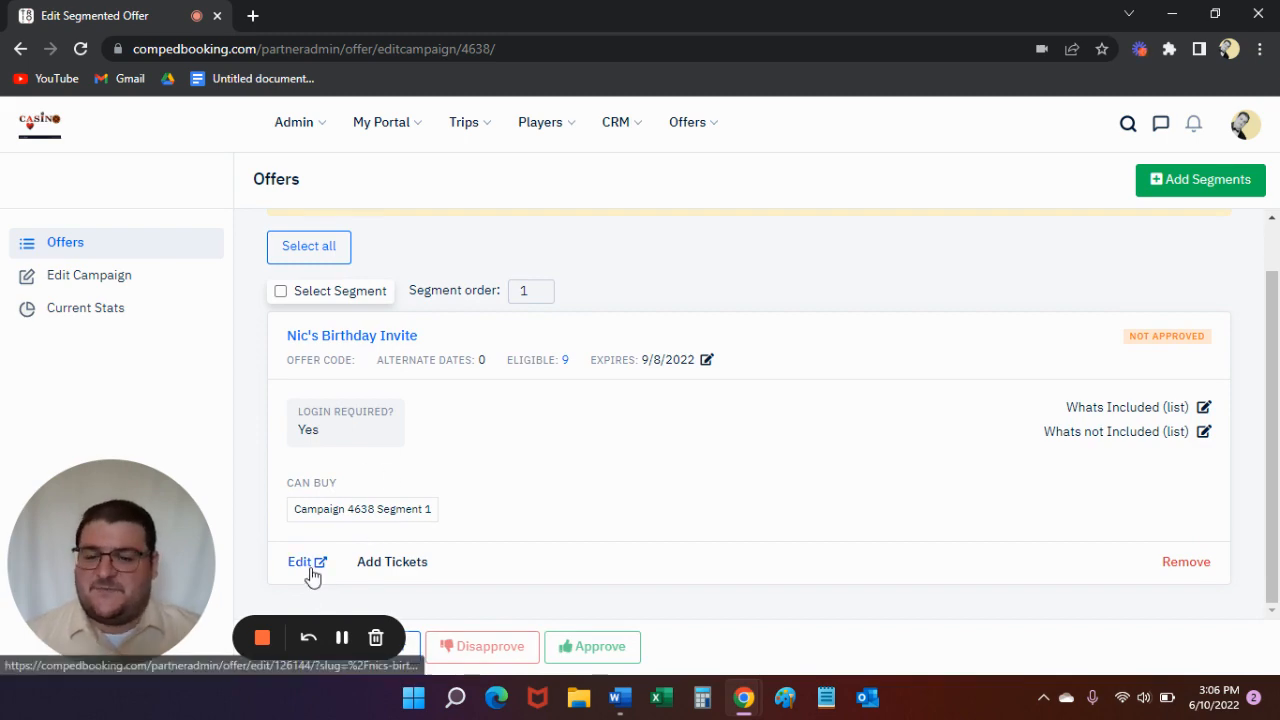
# - Open the birthday invite offer for editing and set "Is only visible to players when logged in (non-anonymous)" to No
pyautogui.click(305, 562)
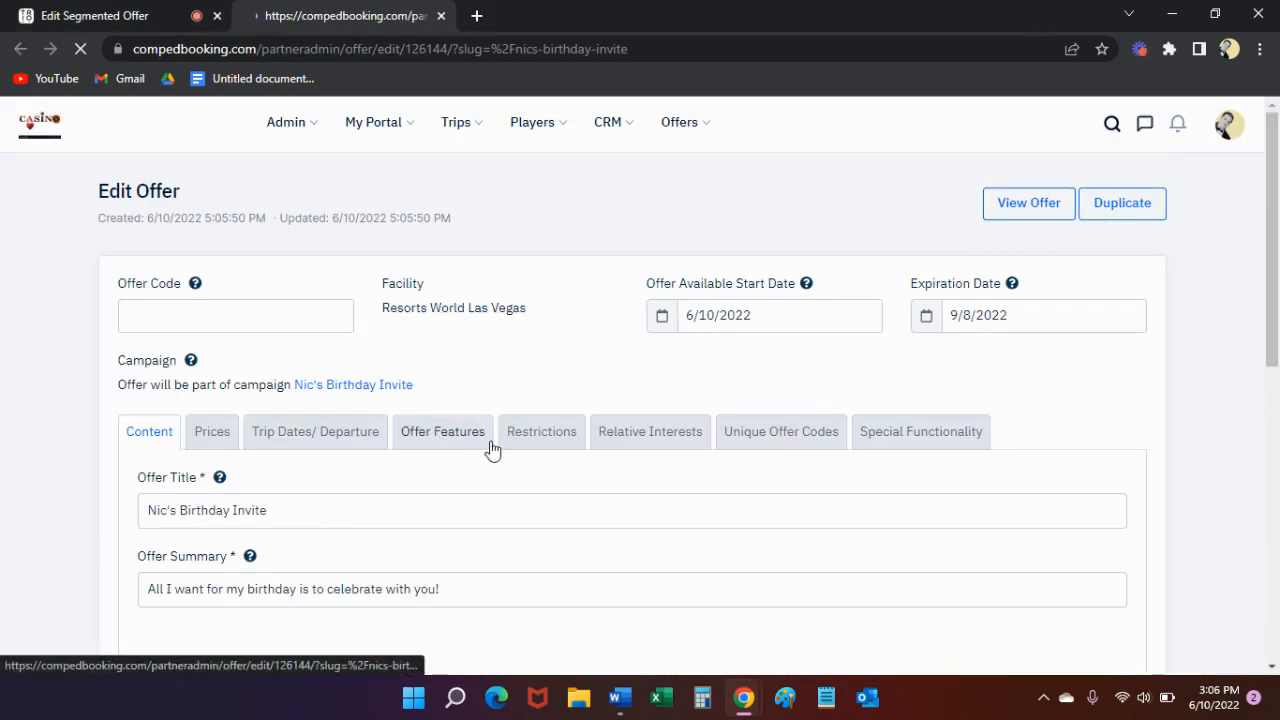
pyautogui.scroll(-2, 489, 449)
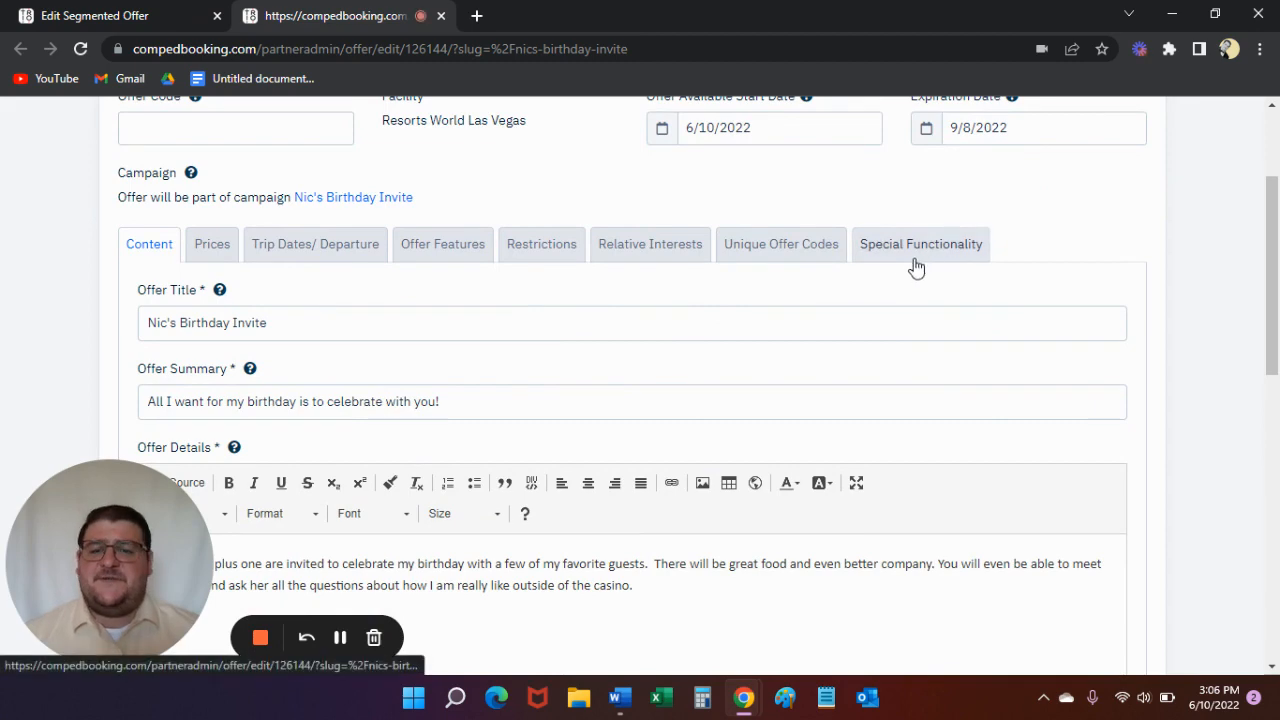
pyautogui.click(914, 260)
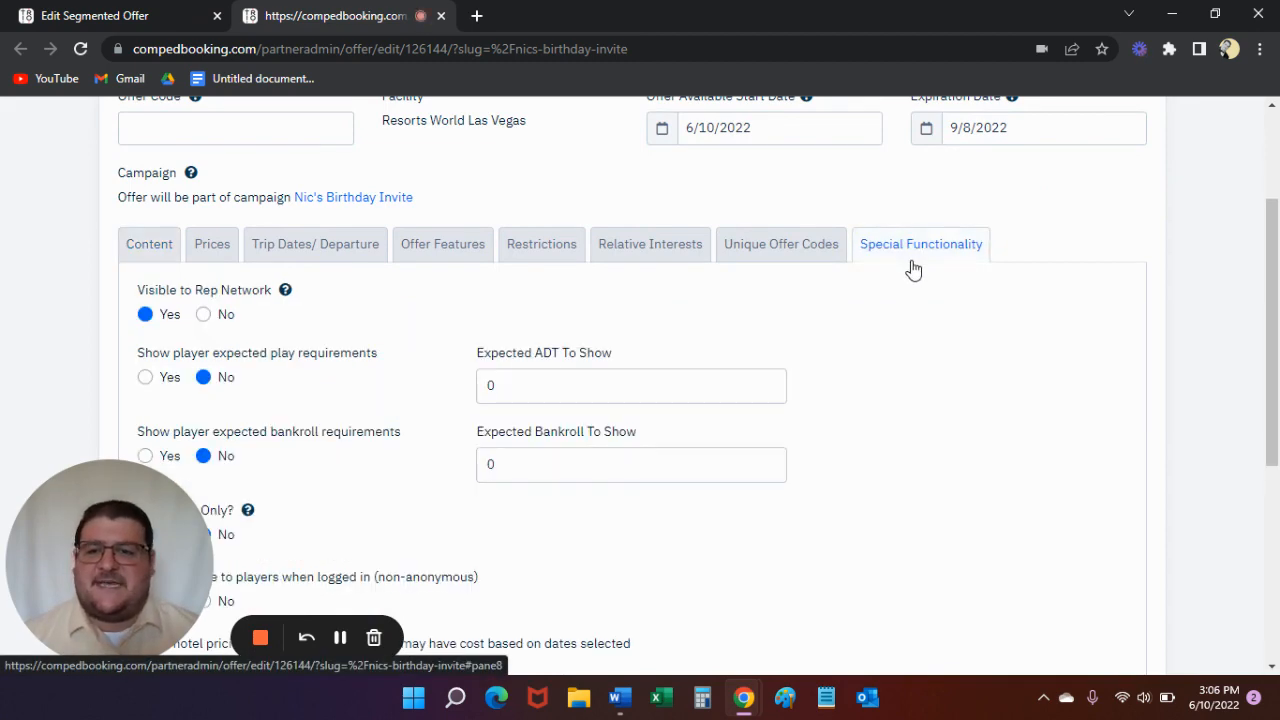
pyautogui.scroll(-2, 837, 220)
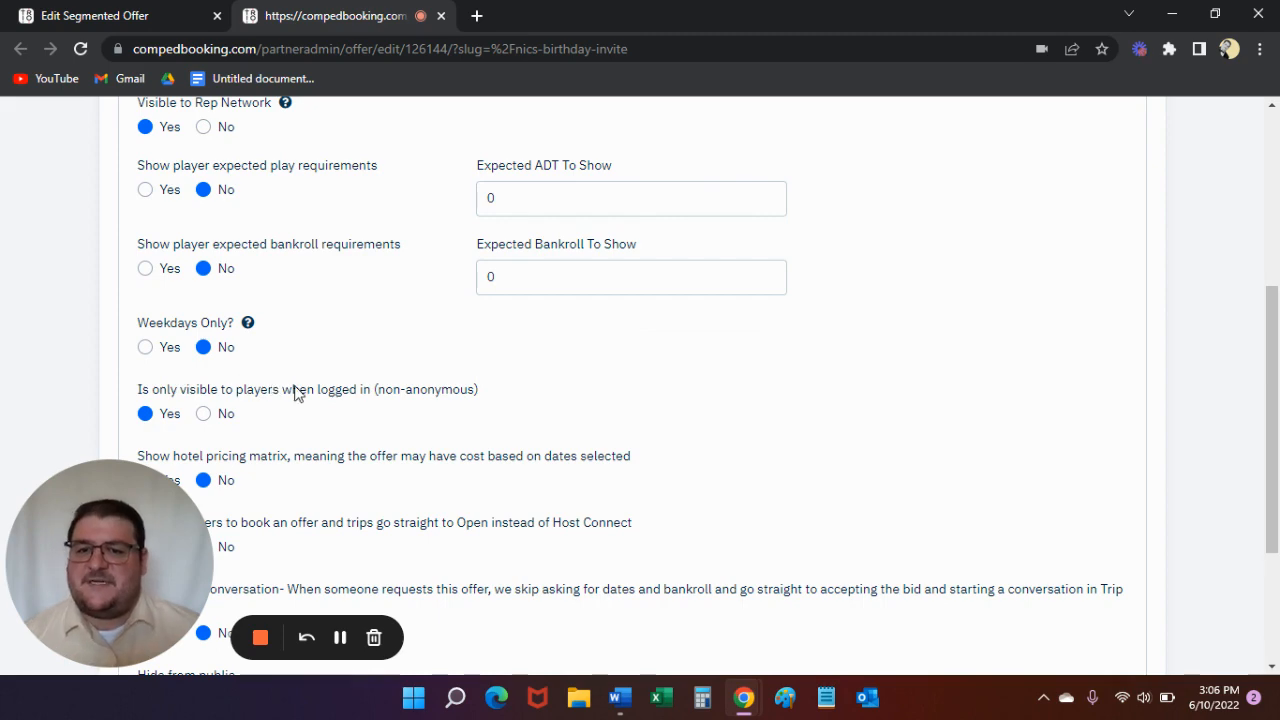
pyautogui.click(204, 414)
# - Review the remaining special functionality options and save the offer
pyautogui.scroll(-2, 300, 495)
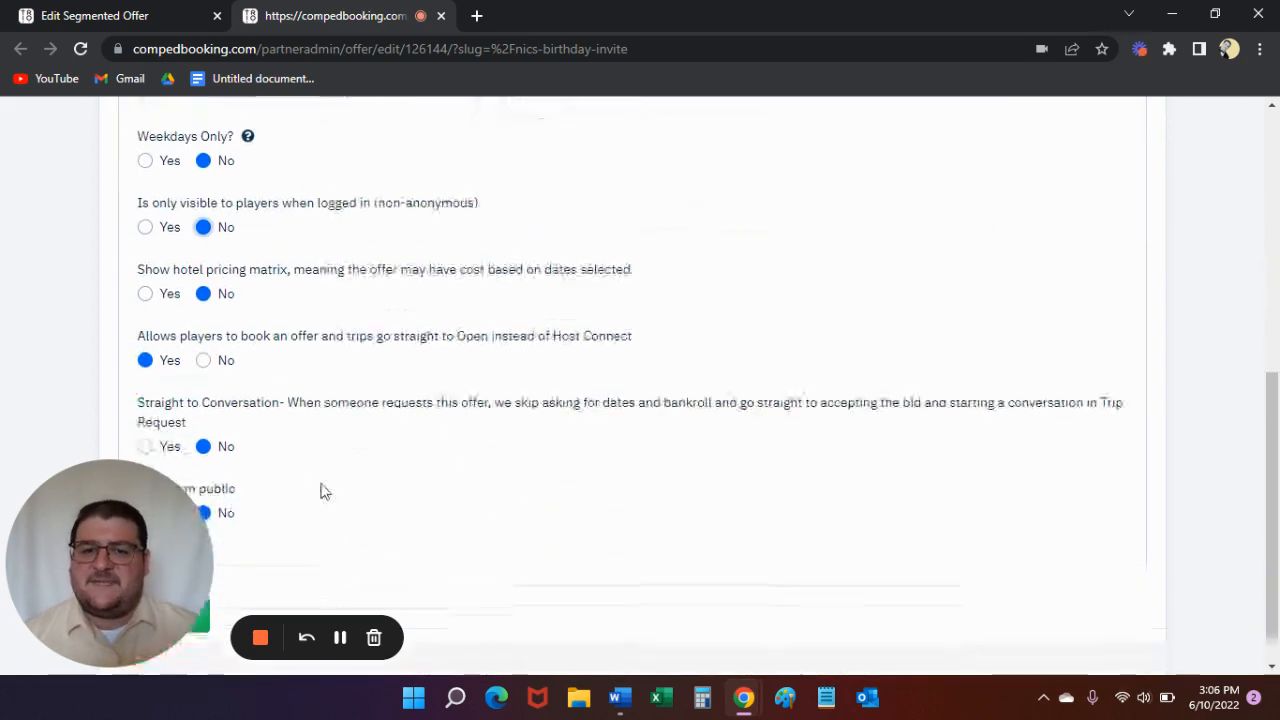
pyautogui.scroll(1, 320, 491)
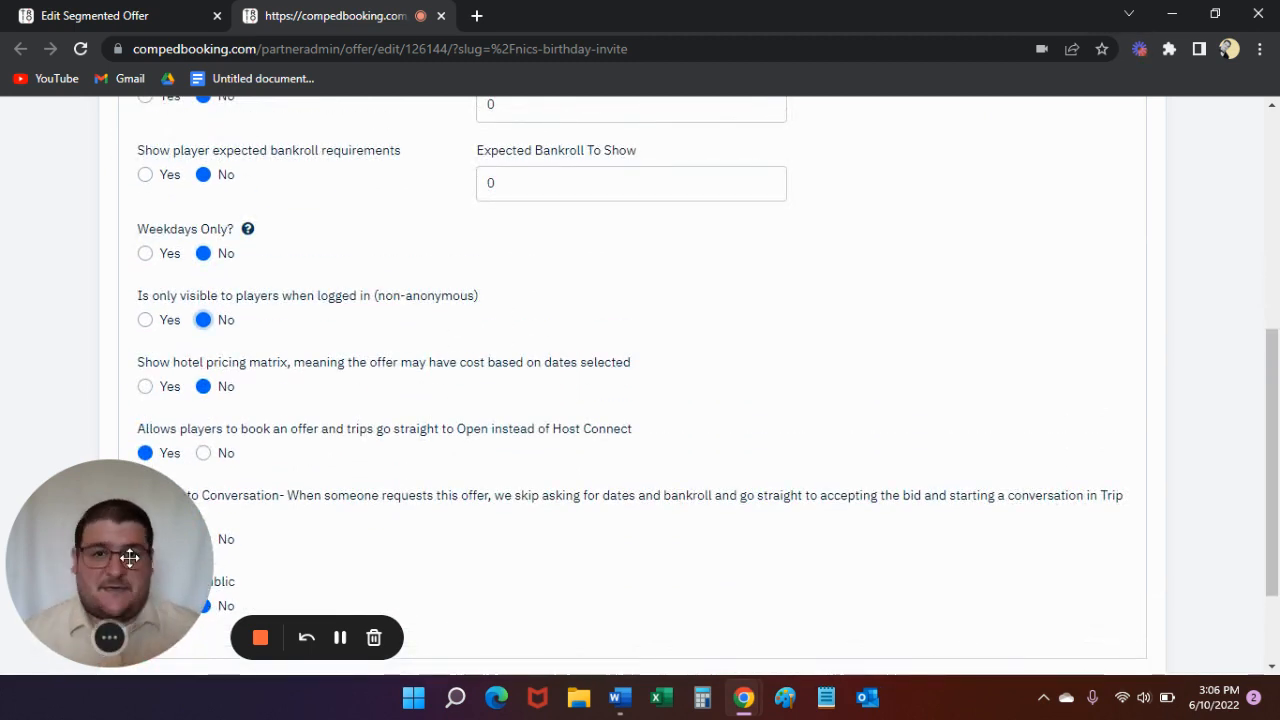
pyautogui.moveTo(135, 553); pyautogui.dragTo(134, 454)
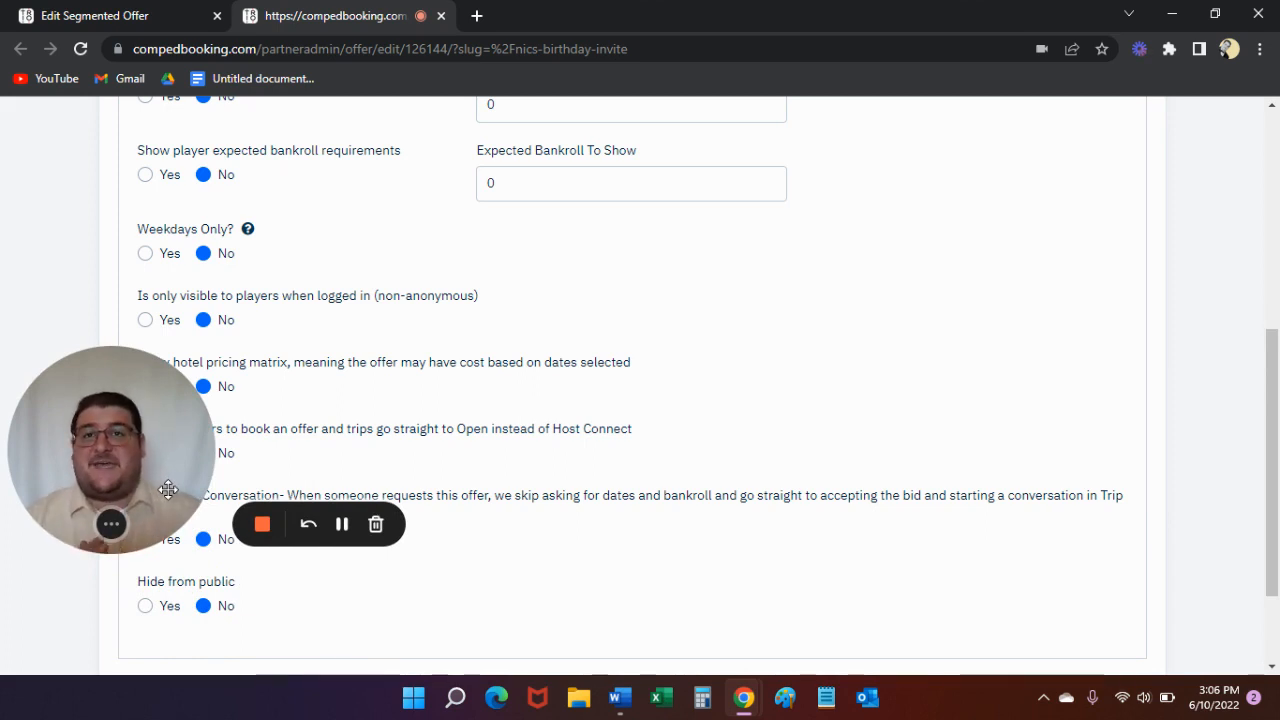
pyautogui.scroll(-2, 200, 600)
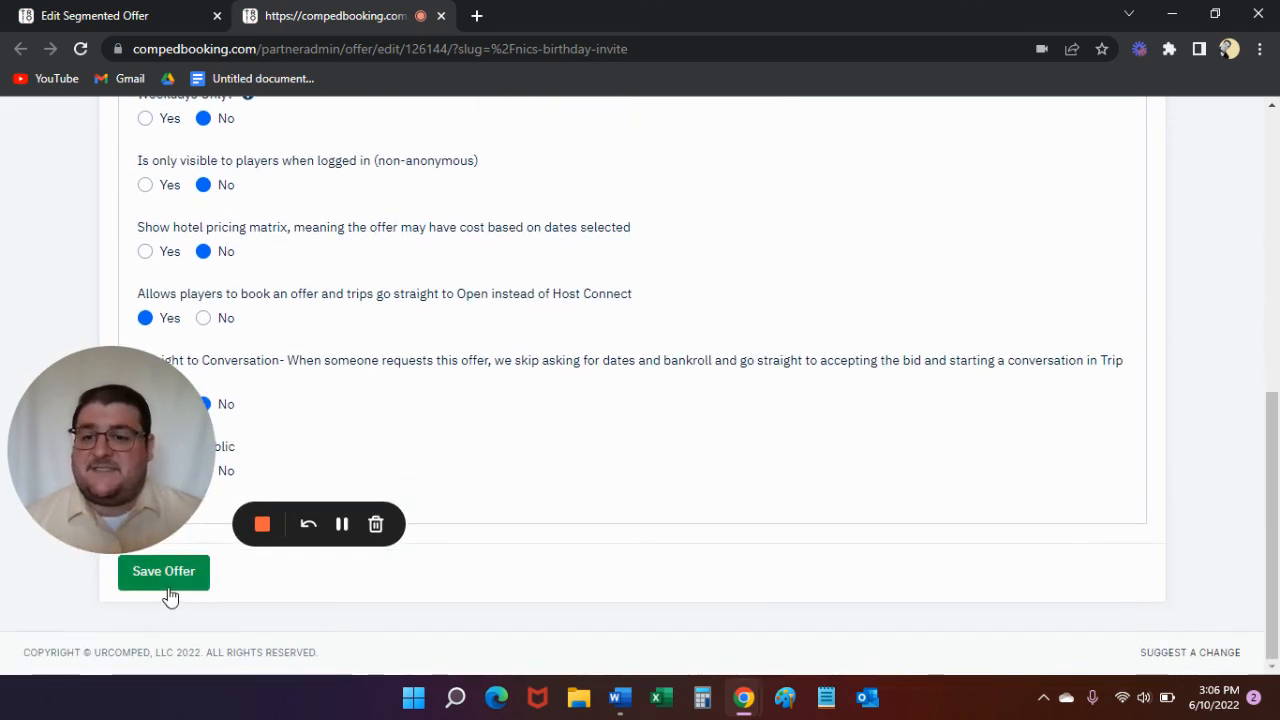
pyautogui.click(165, 573)
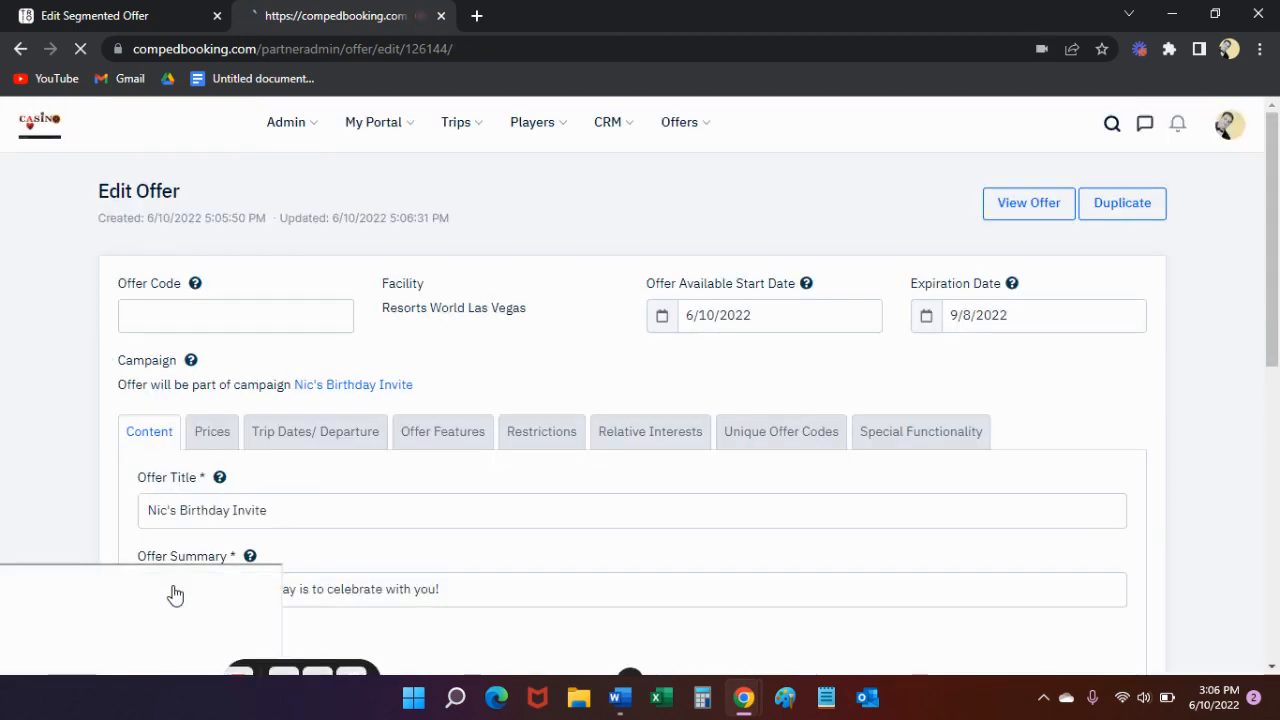
pyautogui.moveTo(173, 467); pyautogui.dragTo(129, 664)
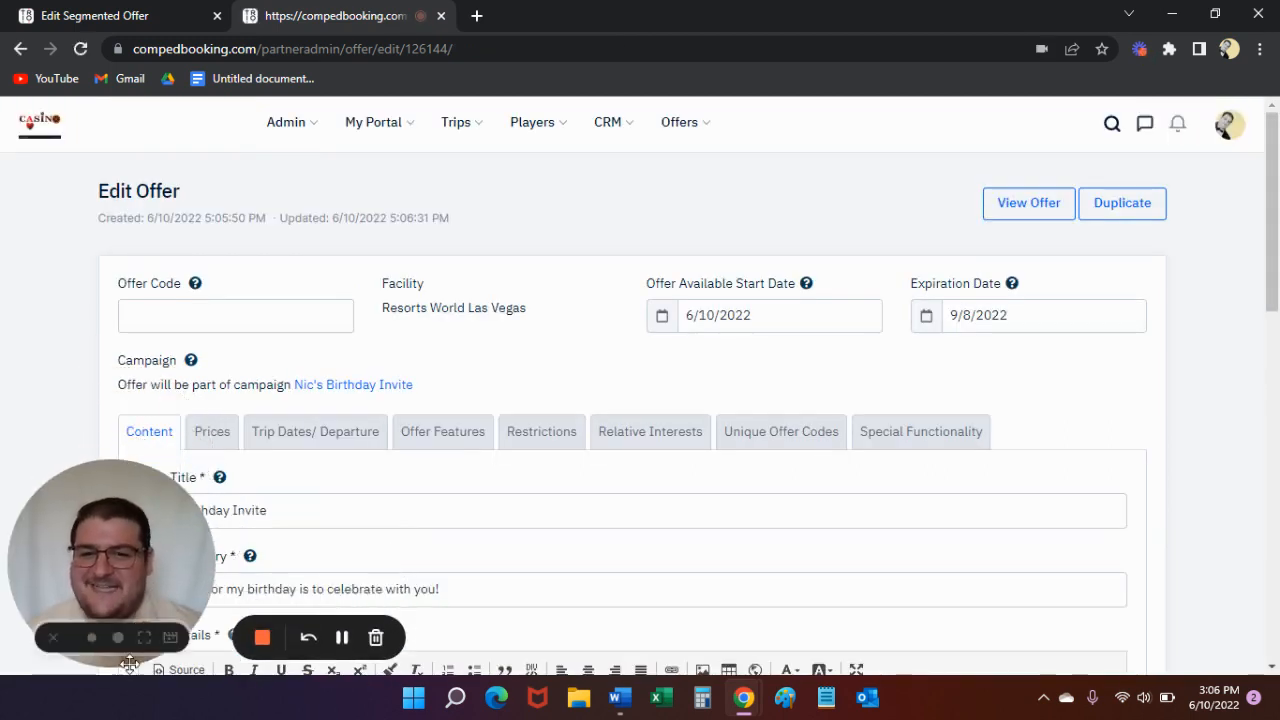
# - Expand the Additional Info Content section below the Offer Details
pyautogui.scroll(-2, 603, 384)
pyautogui.scroll(-3, 443, 326)
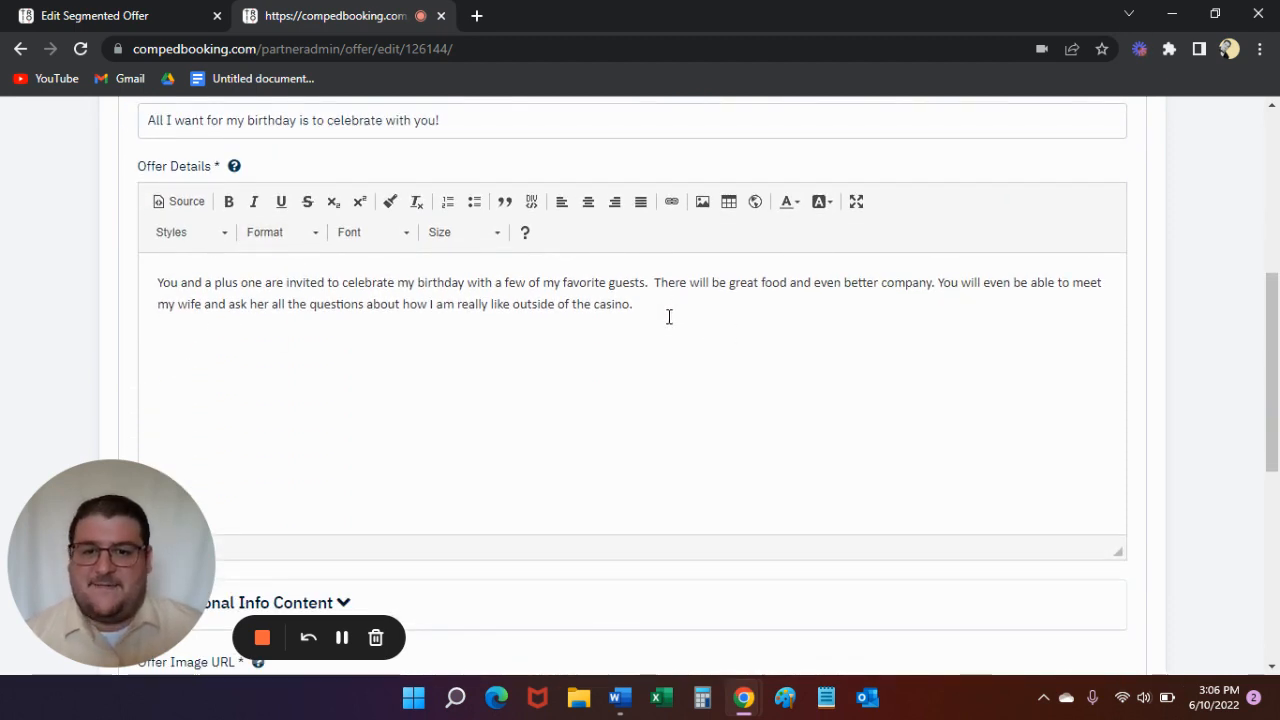
pyautogui.scroll(-2, 667, 340)
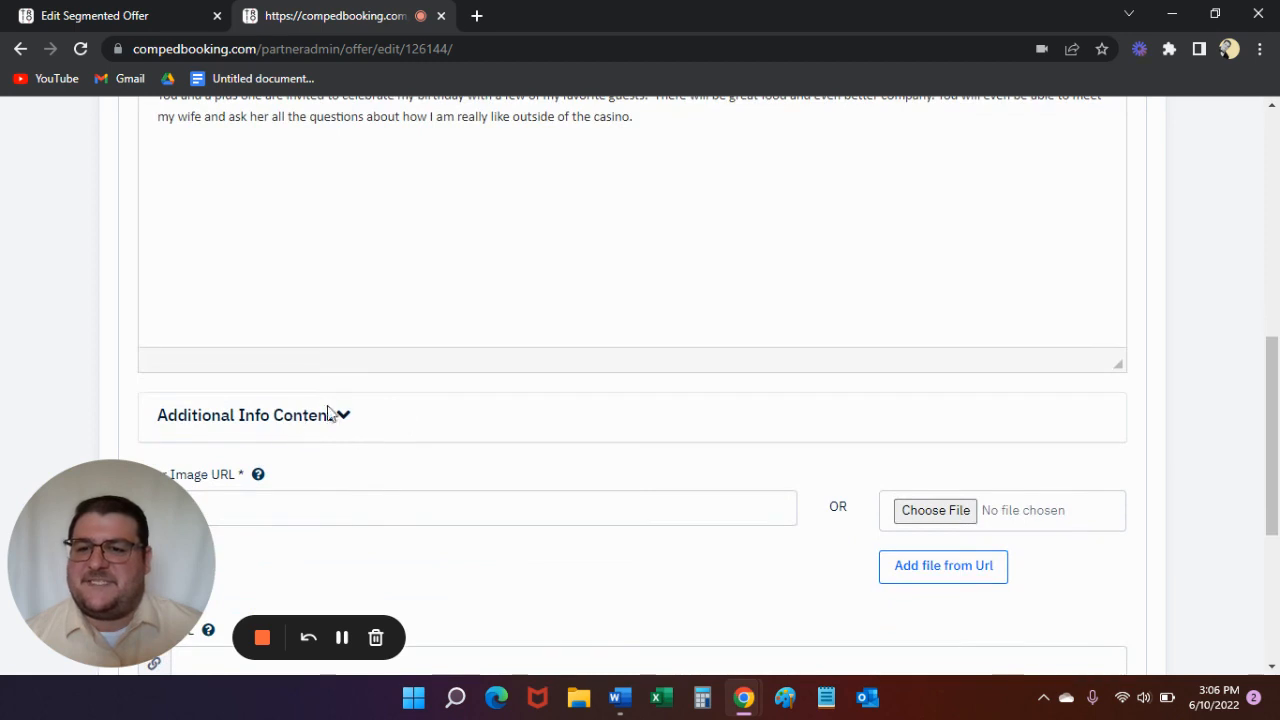
pyautogui.moveTo(128, 548); pyautogui.dragTo(118, 208)
pyautogui.scroll(-1, 305, 411)
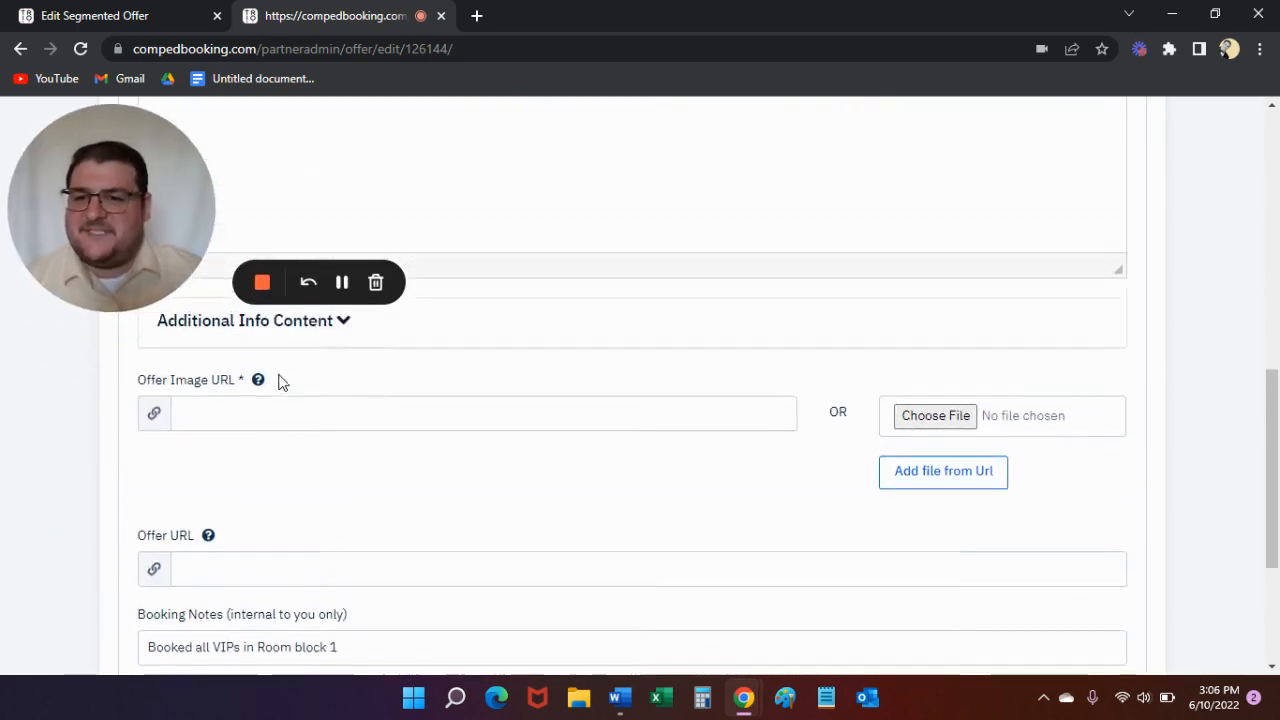
pyautogui.click(338, 328)
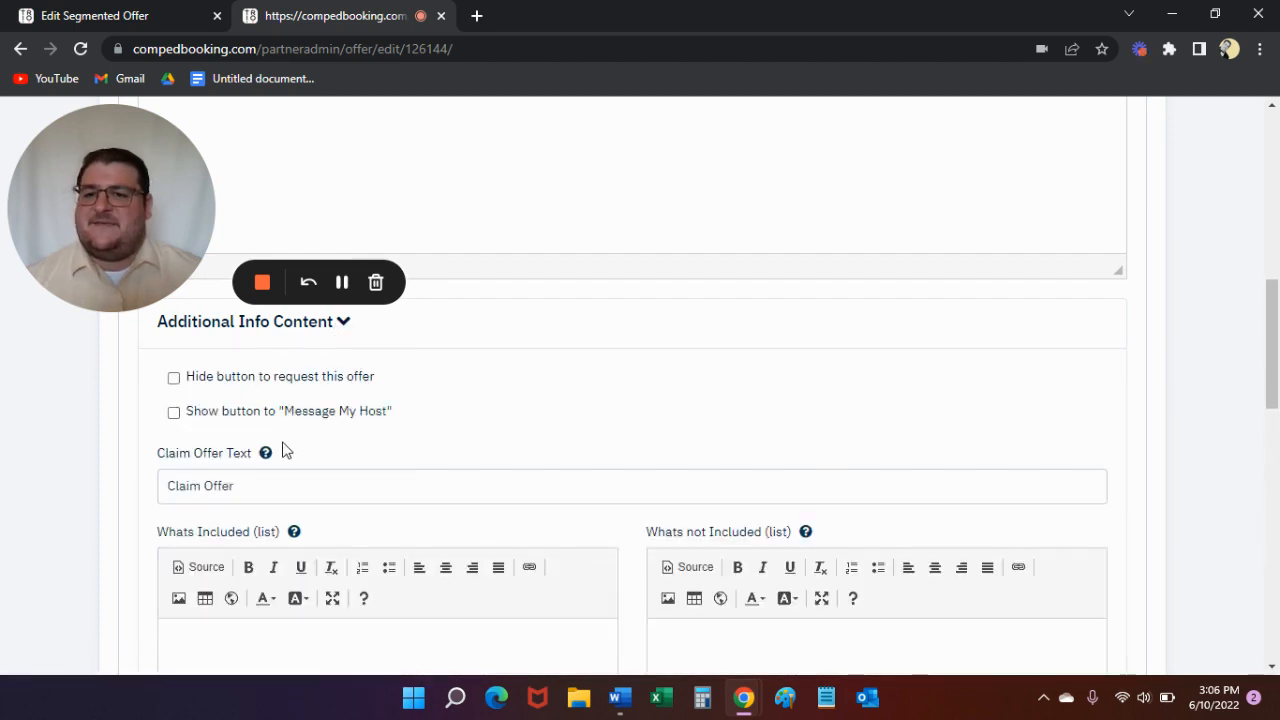
# - Replace the Claim Offer Text with "Book your Trip"
pyautogui.scroll(-1, 414, 451)
pyautogui.doubleClick(260, 401)
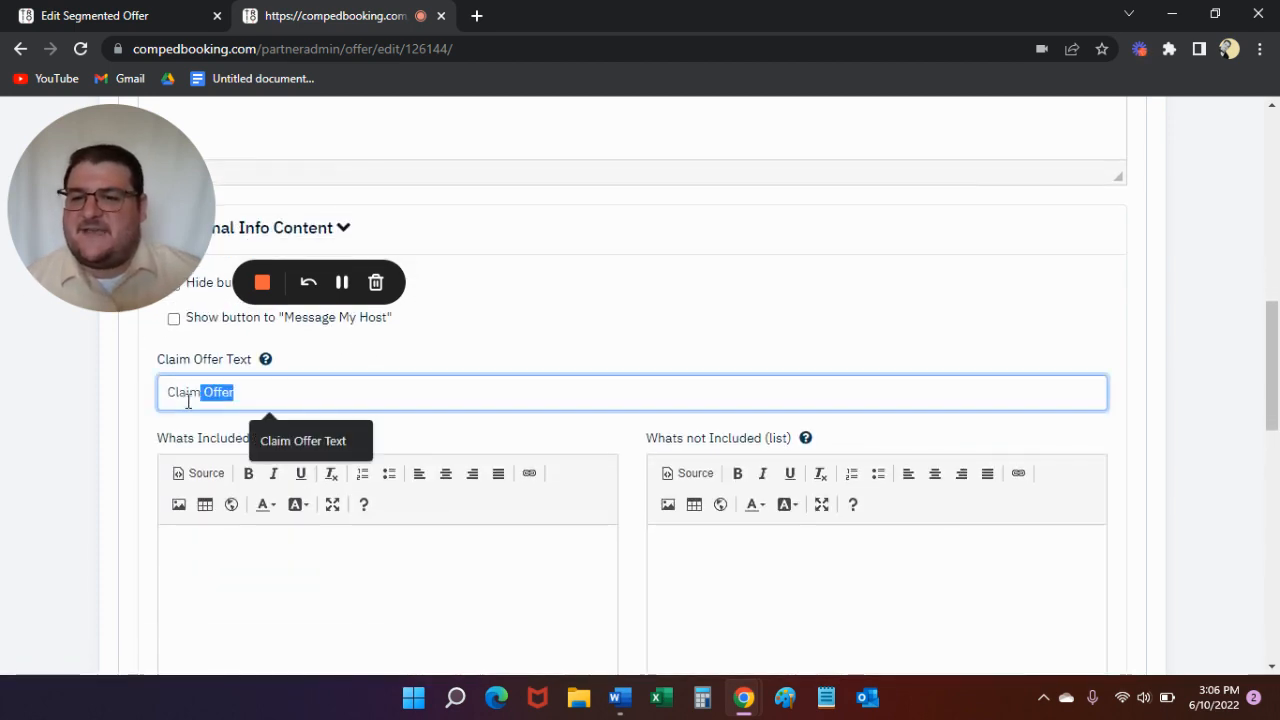
pyautogui.click(262, 398)
pyautogui.moveTo(268, 394); pyautogui.dragTo(98, 396)
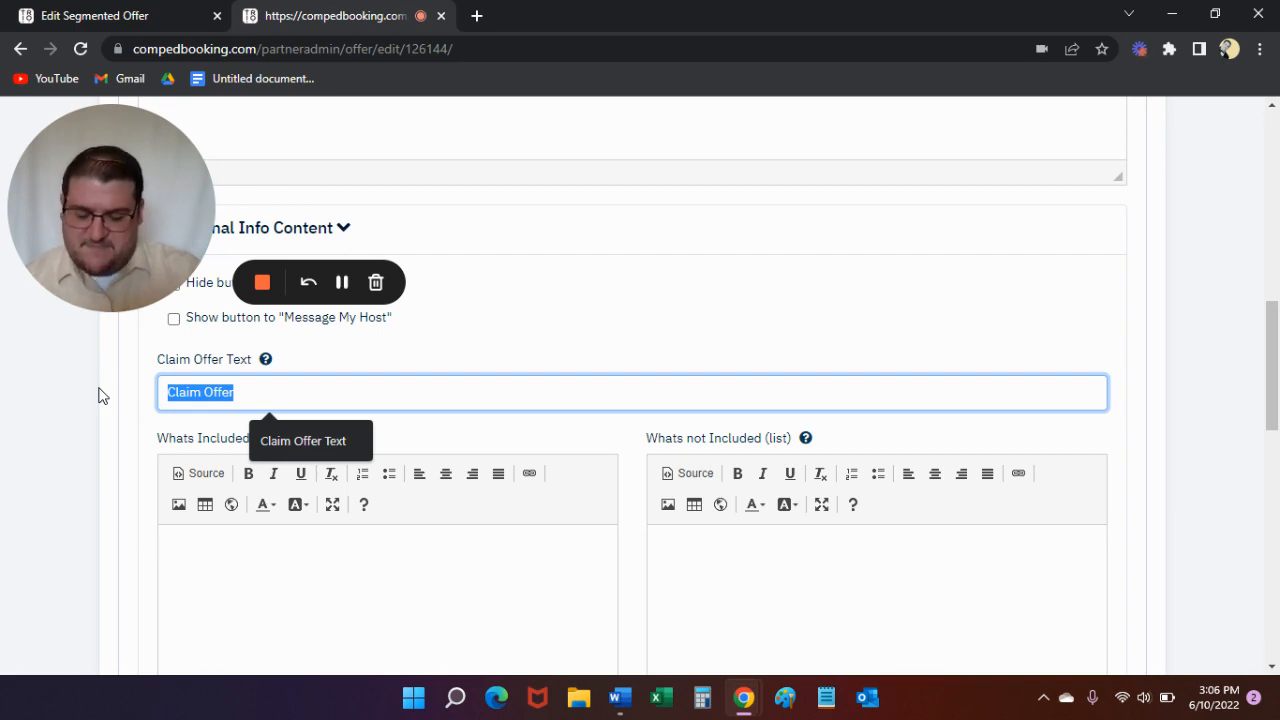
pyautogui.write('Book your Trip')
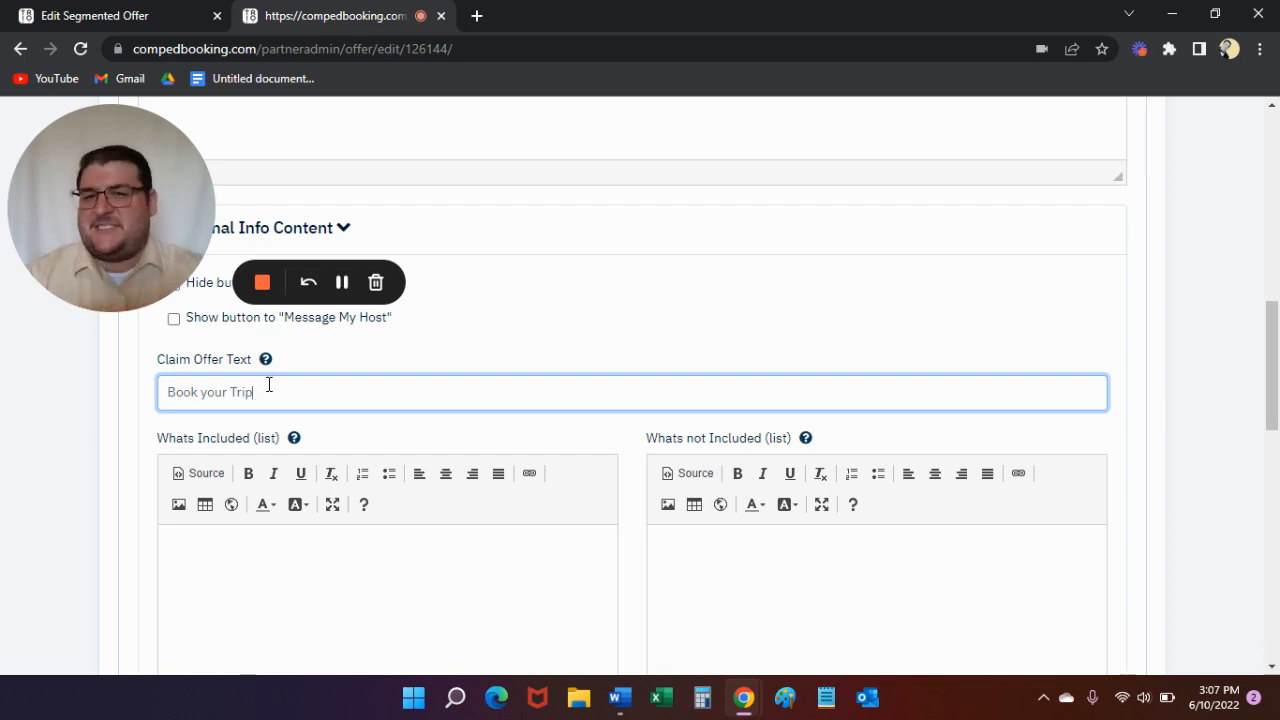
# - Copy the dinner, magician performance and $100 free play lines from the Word document into Whats Included, removing the "a" after "from"
pyautogui.scroll(-1, 293, 381)
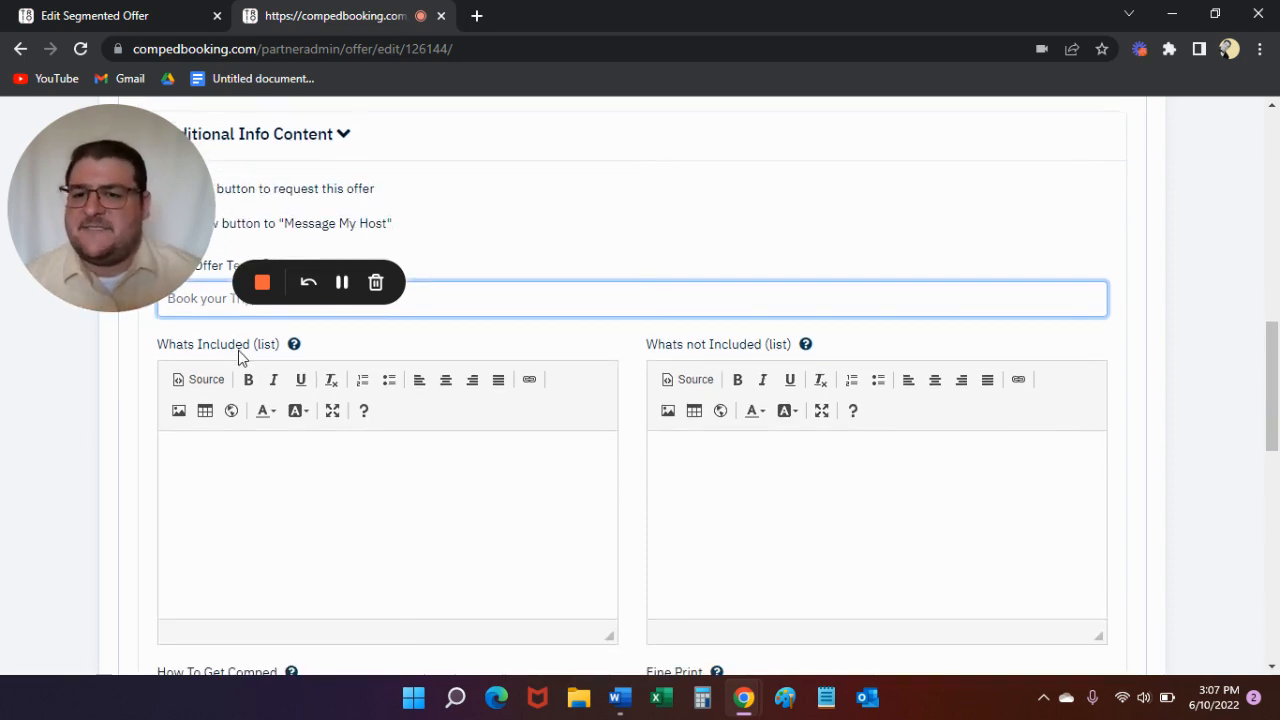
pyautogui.hotkey('alt', 'Tab')
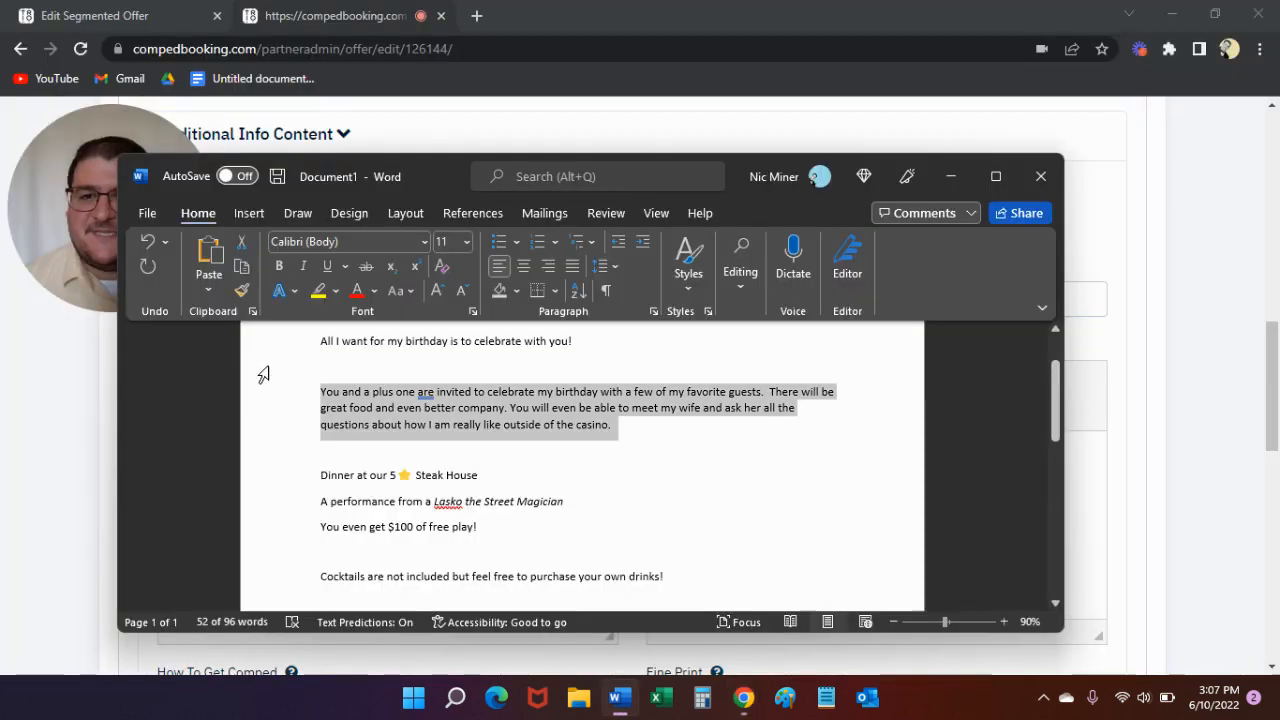
pyautogui.moveTo(510, 534); pyautogui.dragTo(320, 480)
pyautogui.hotkey('ctrl', 'c')
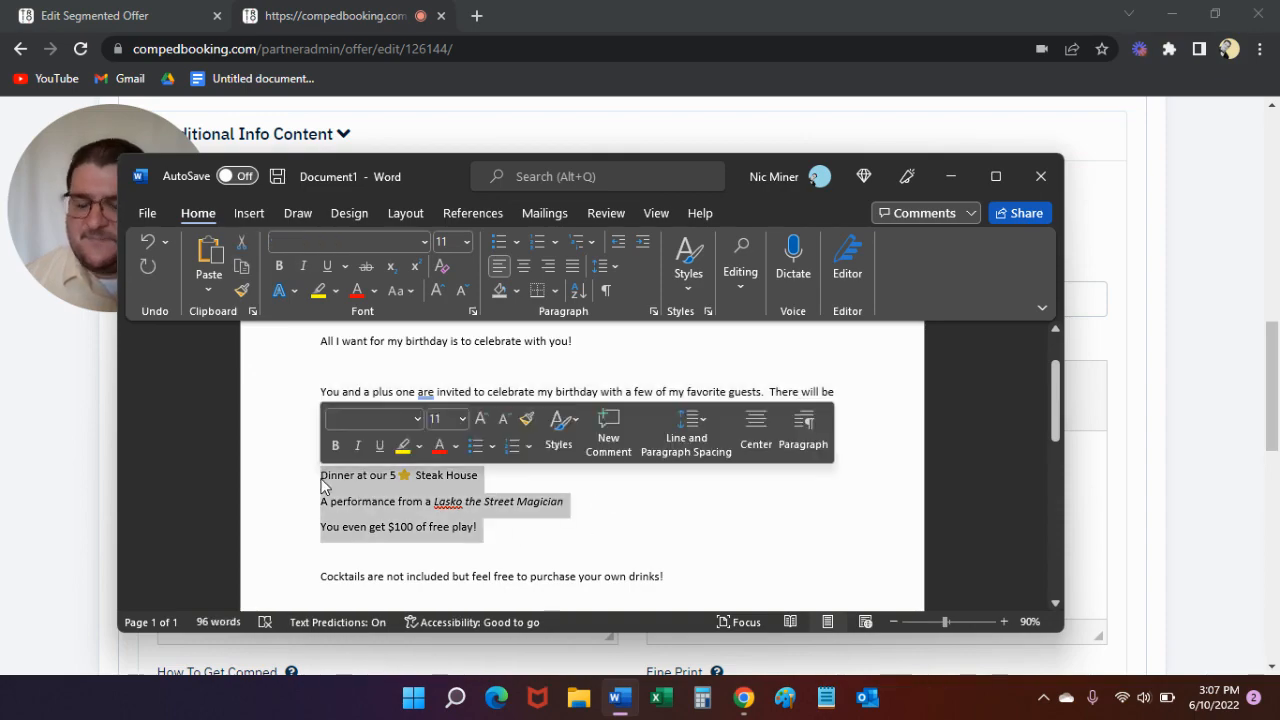
pyautogui.hotkey('alt', 'Tab')
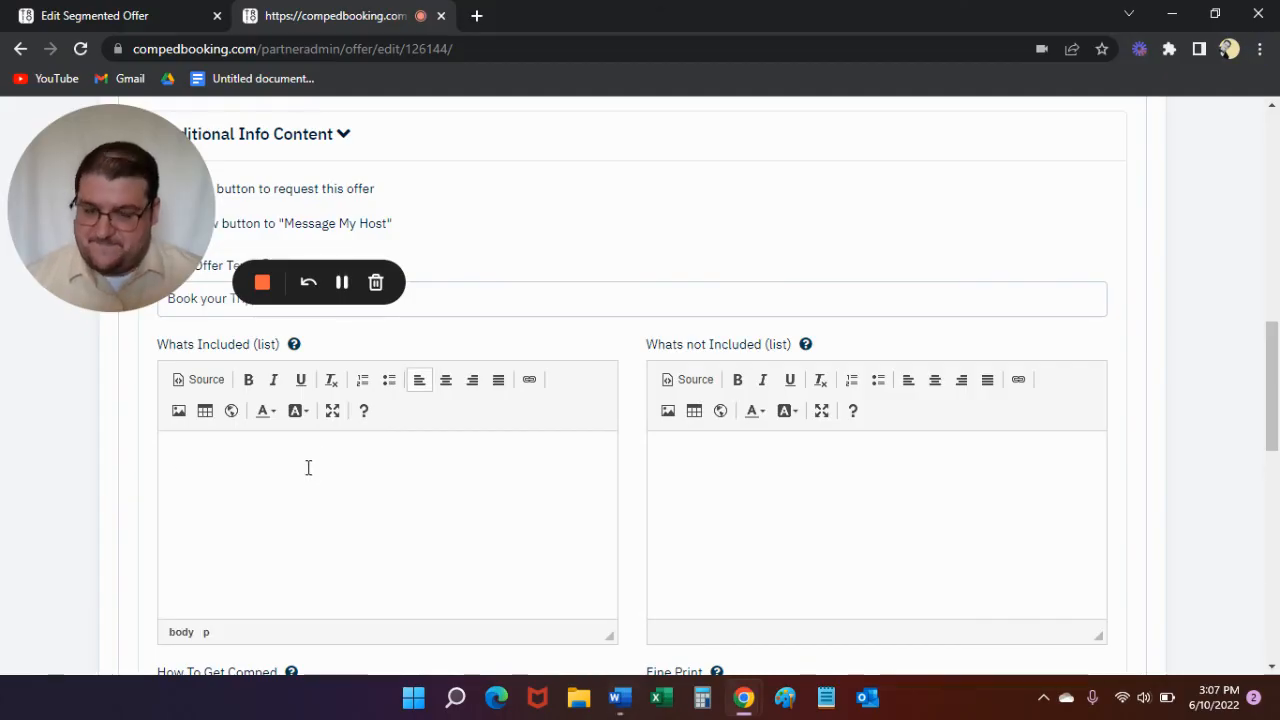
pyautogui.hotkey('ctrl', 'v')
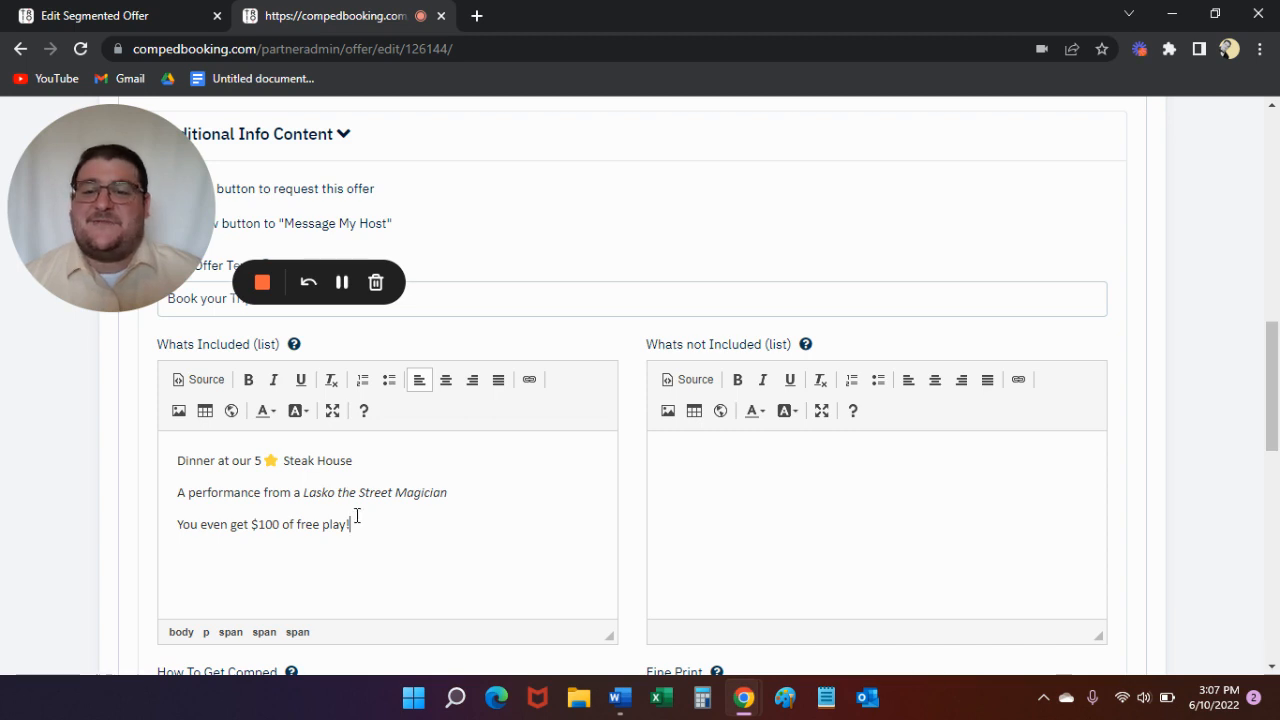
pyautogui.press('BackSpace')
pyautogui.press('BackSpace')
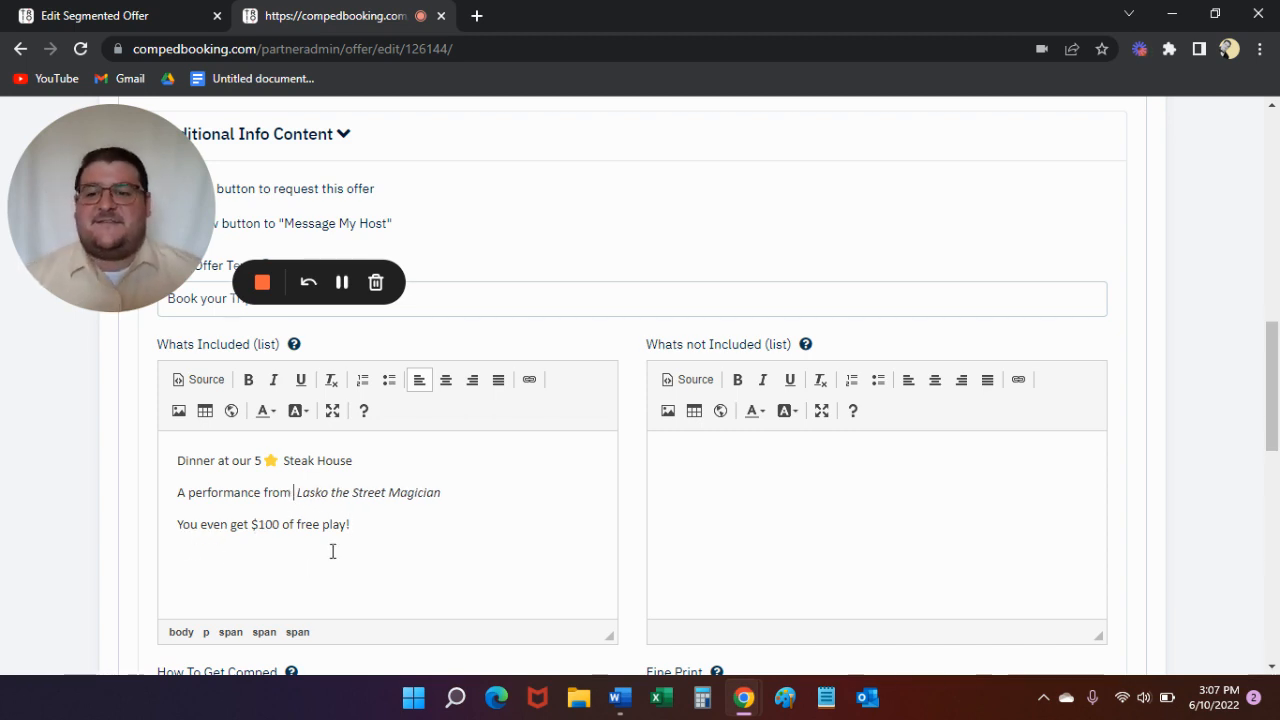
# - Copy "Cocktails are not included but feel free to purchase your own drinks!" from the Word document into Whats not Included
pyautogui.hotkey('alt', 'Tab')
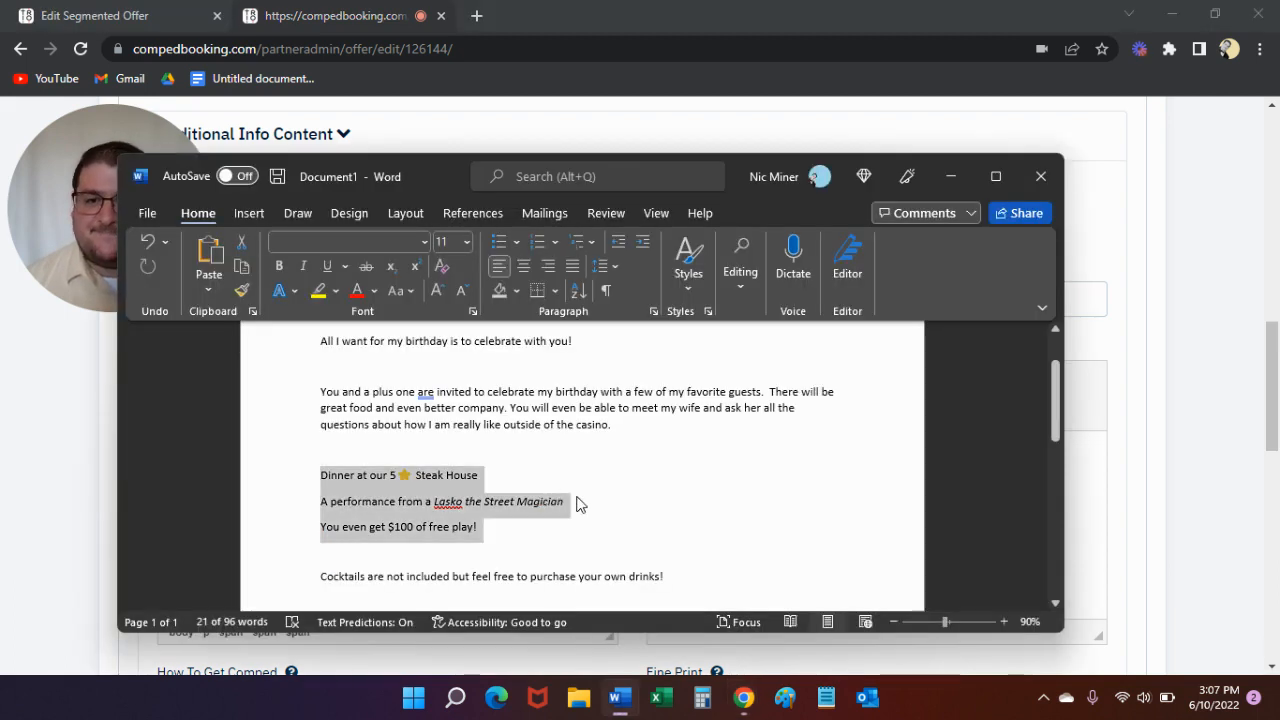
pyautogui.moveTo(672, 579); pyautogui.dragTo(316, 580)
pyautogui.hotkey('ctrl', 'c')
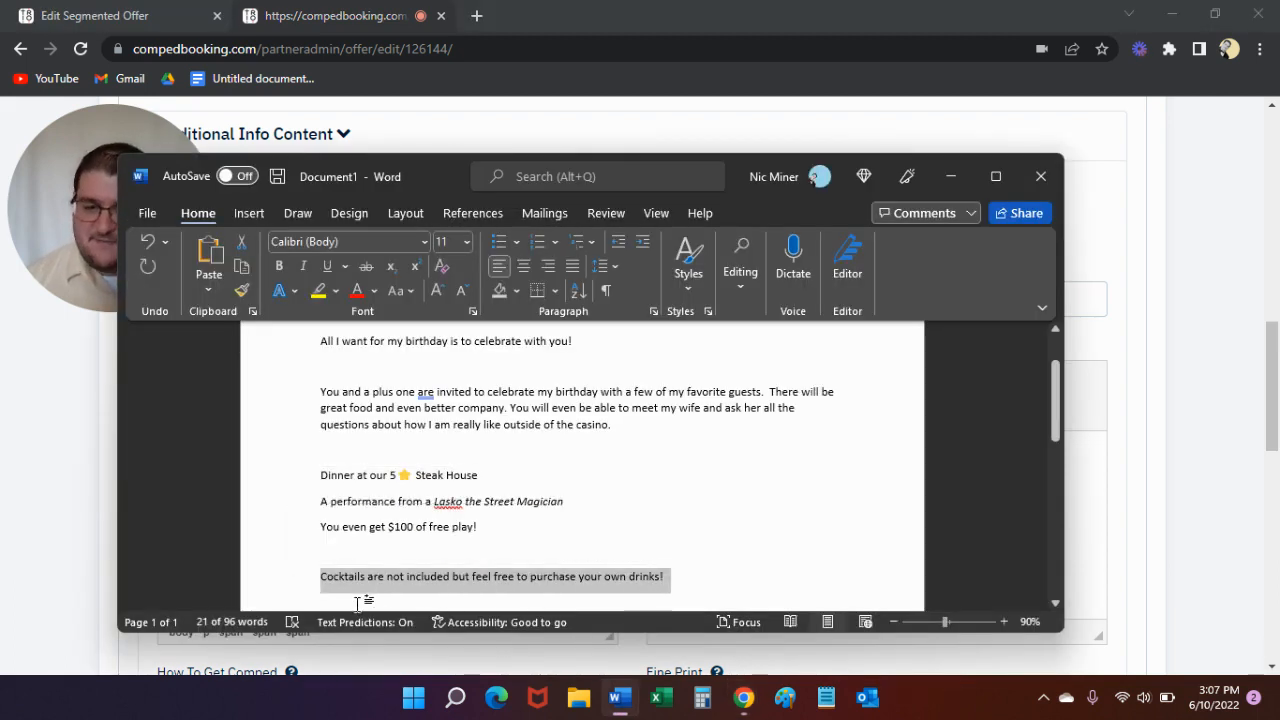
pyautogui.hotkey('alt', 'Tab')
pyautogui.click(777, 483)
pyautogui.hotkey('ctrl', 'v')
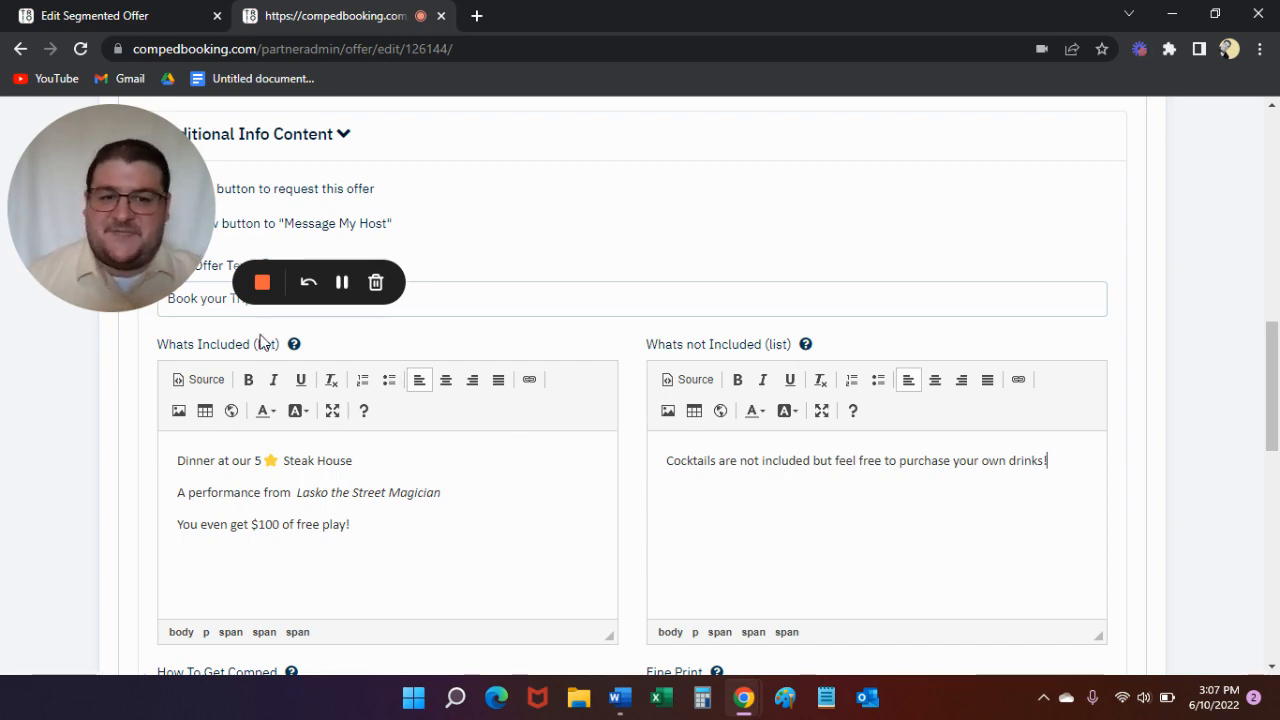
# - Choose Nics Borthday.png from the Landing Page folder as the offer image and save the offer
pyautogui.scroll(-5, 450, 445)
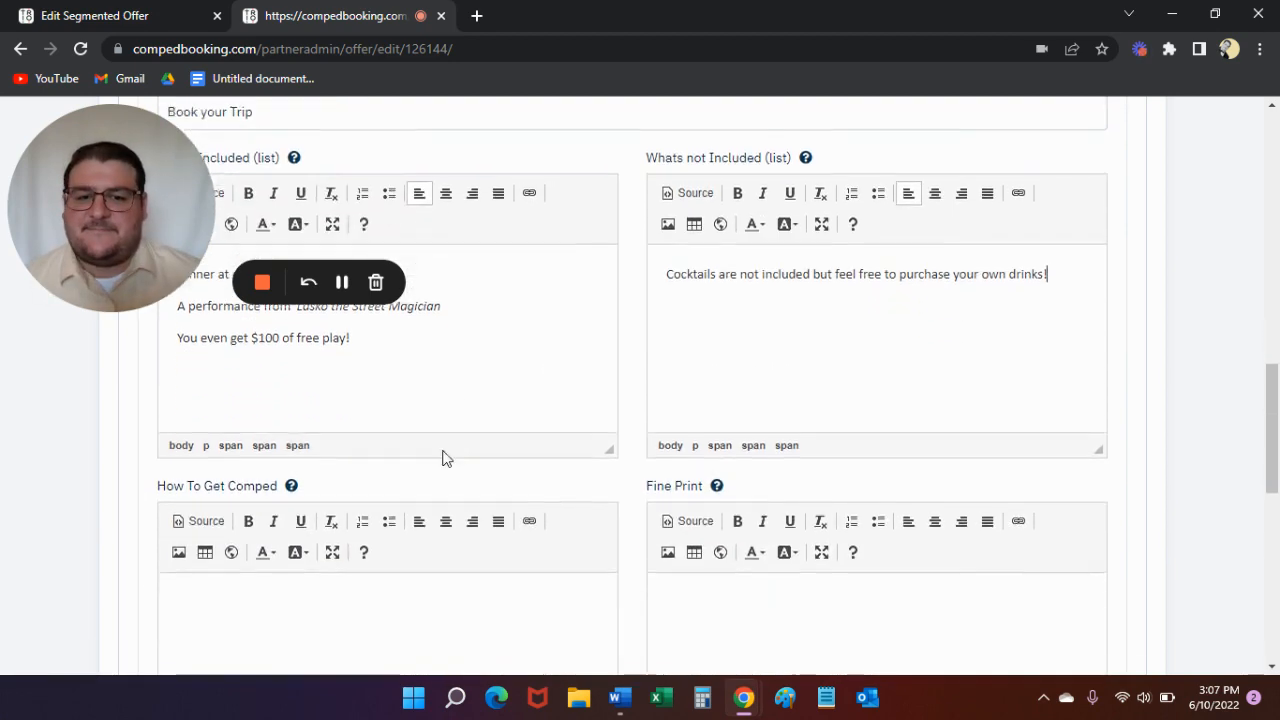
pyautogui.scroll(-2, 300, 400)
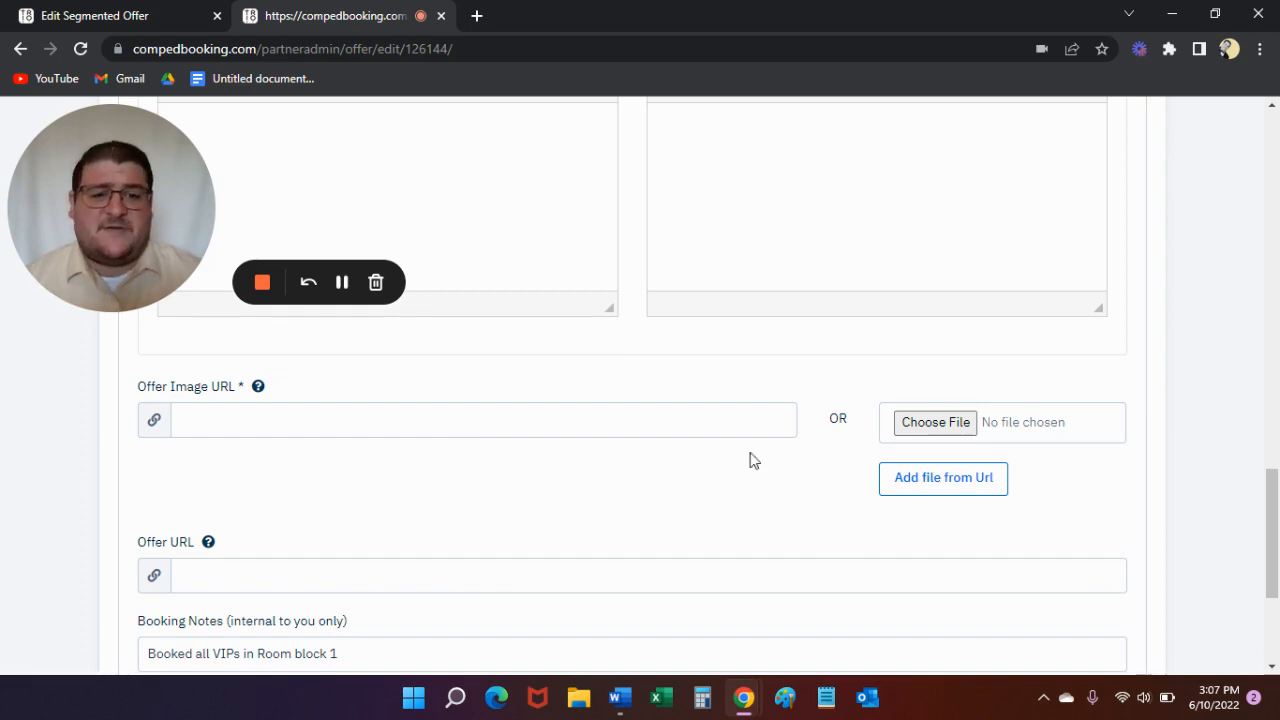
pyautogui.click(935, 422)
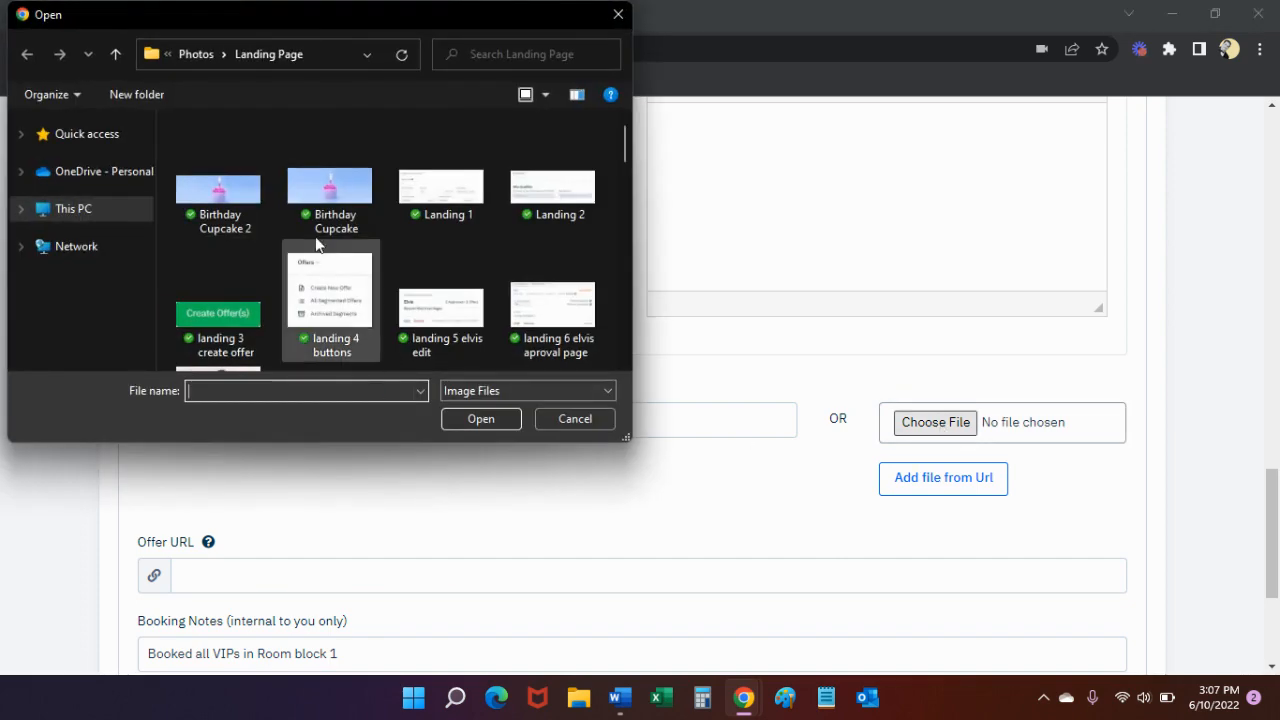
pyautogui.scroll(-10, 383, 263)
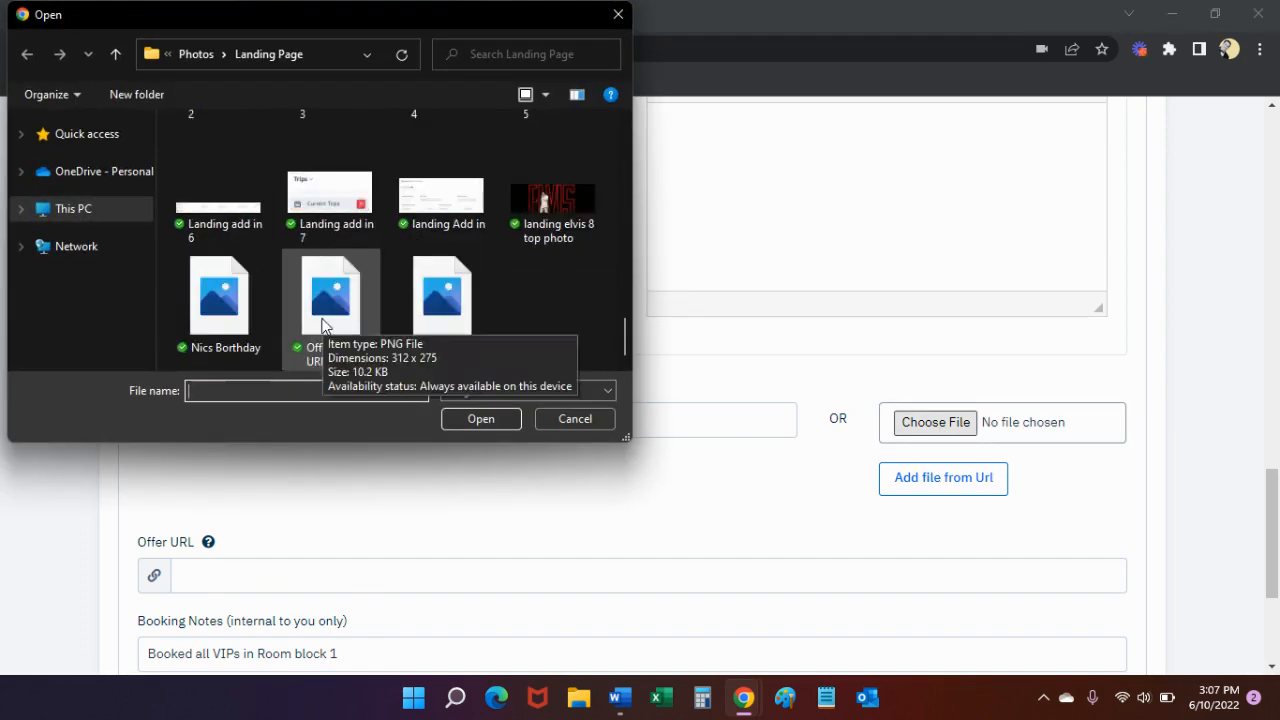
pyautogui.click(207, 309)
pyautogui.click(481, 419)
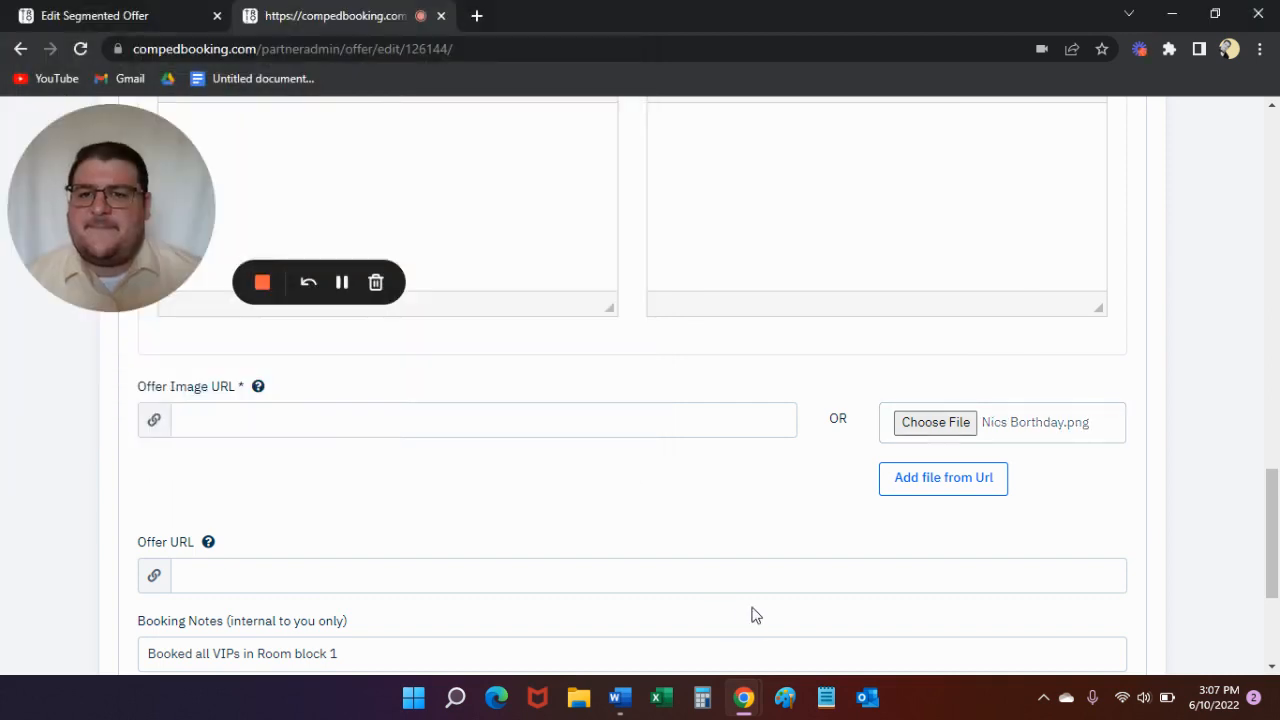
pyautogui.scroll(-3, 744, 436)
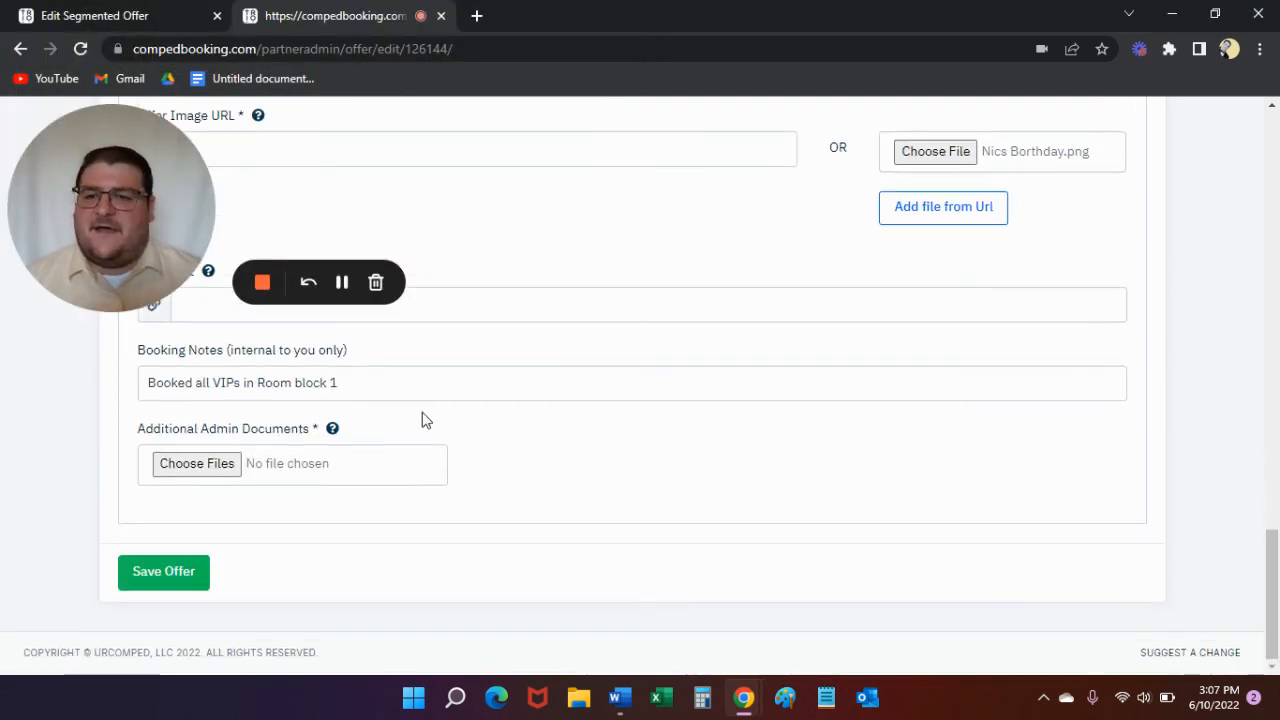
pyautogui.click(165, 572)
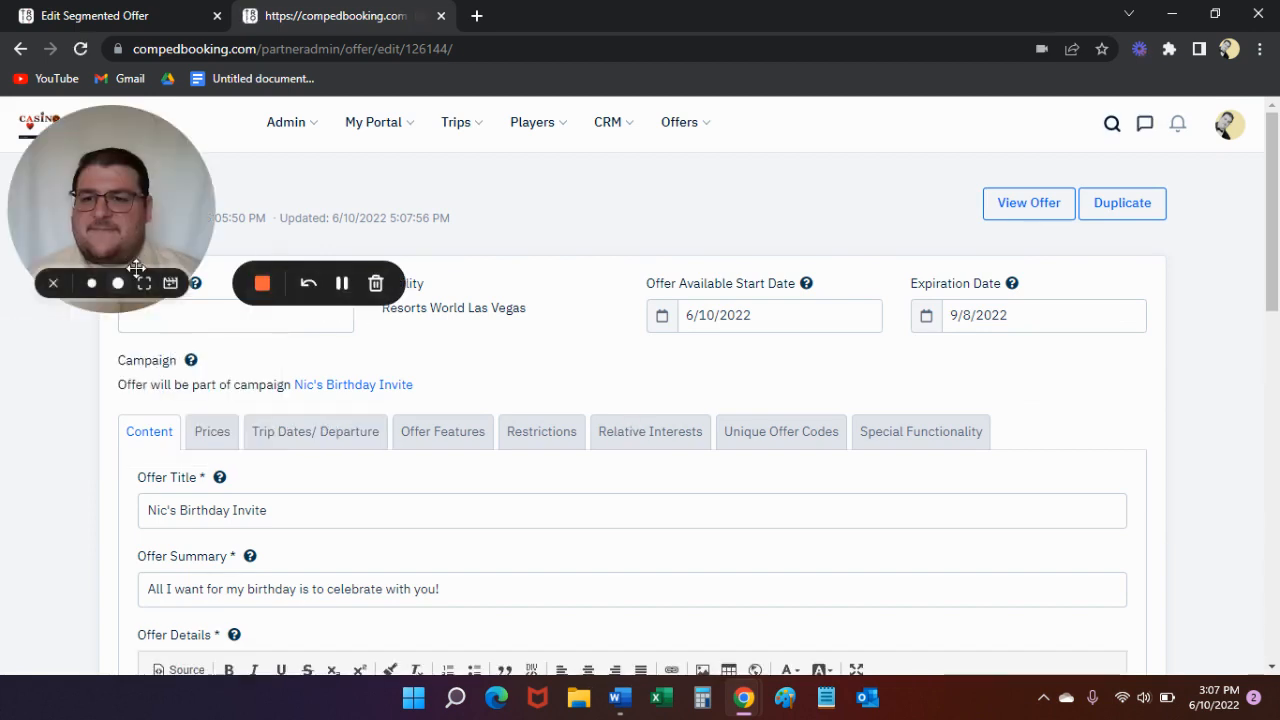
# - View the offer's player-facing page and review its banner, included and not-included lists, booking buttons and fine print
pyautogui.moveTo(124, 298); pyautogui.dragTo(123, 655)
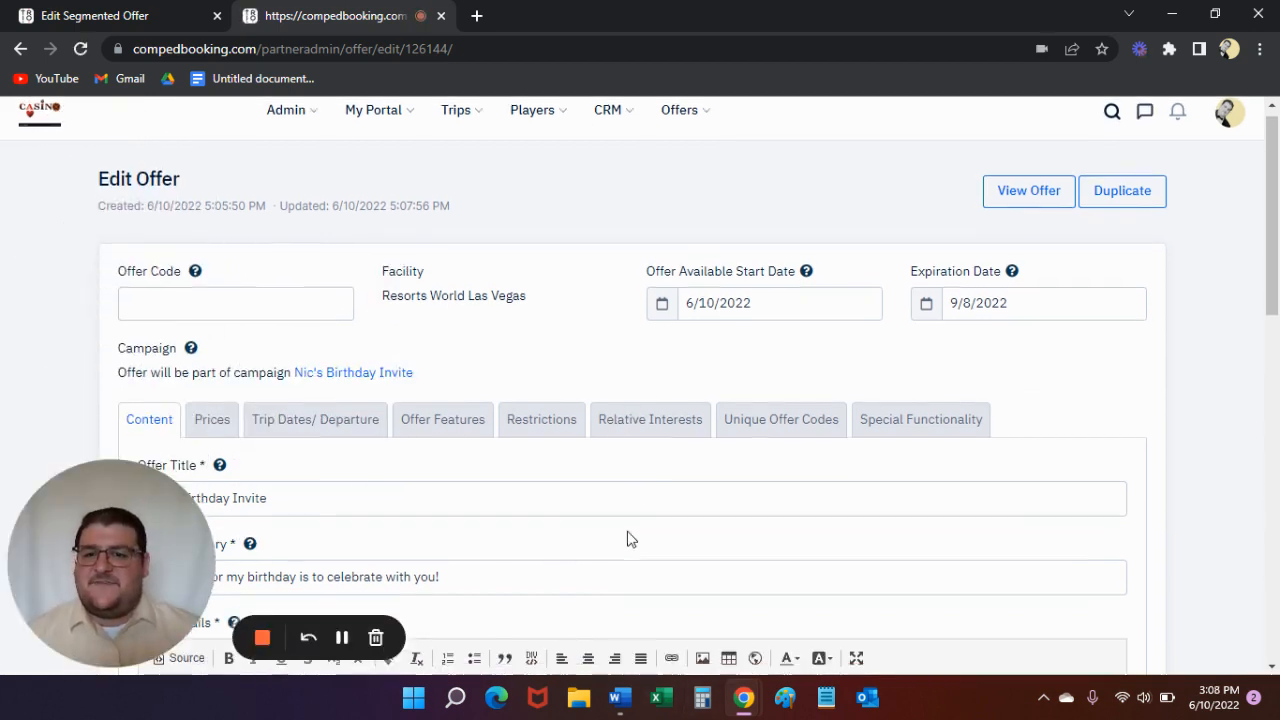
pyautogui.click(1030, 212)
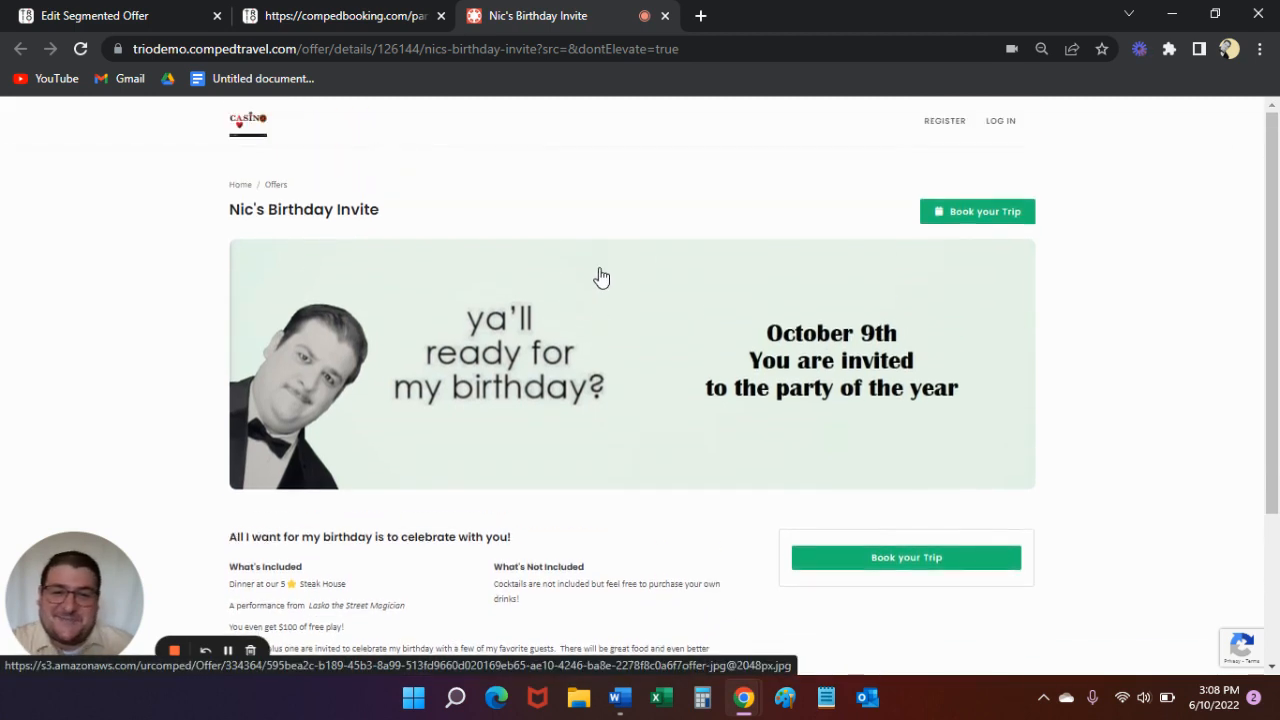
pyautogui.scroll(-1, 563, 414)
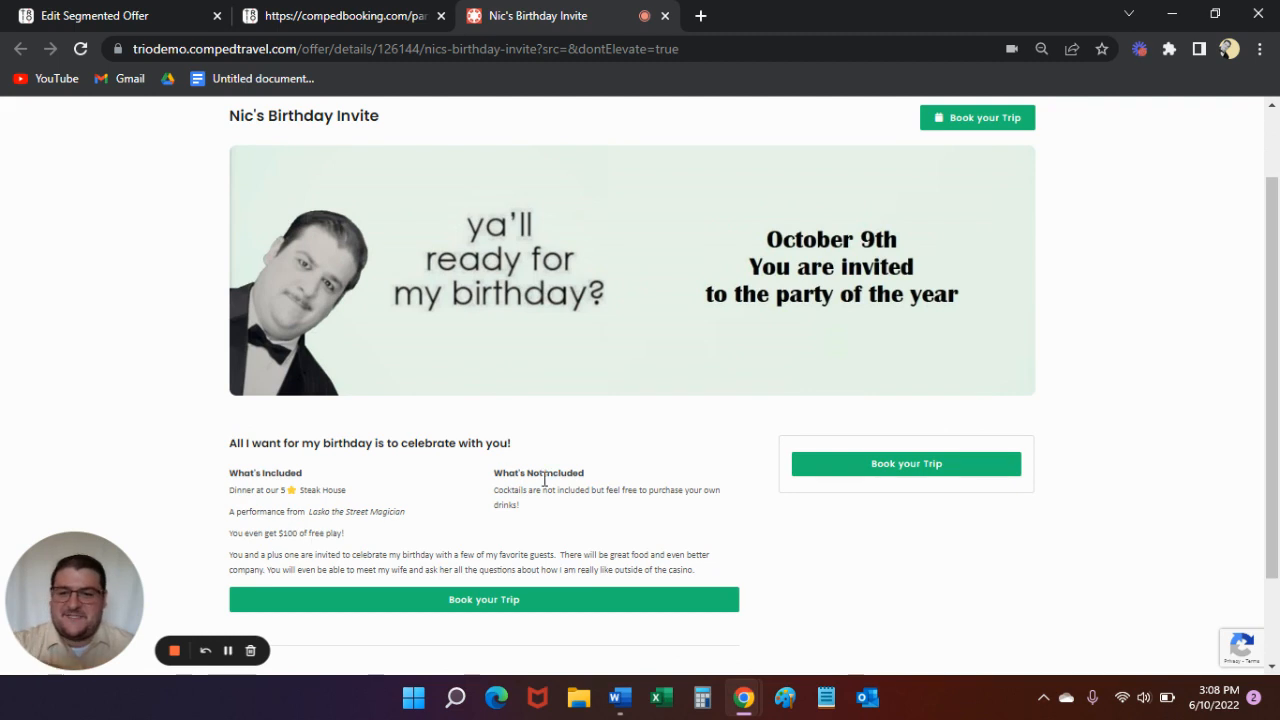
pyautogui.scroll(-1, 546, 491)
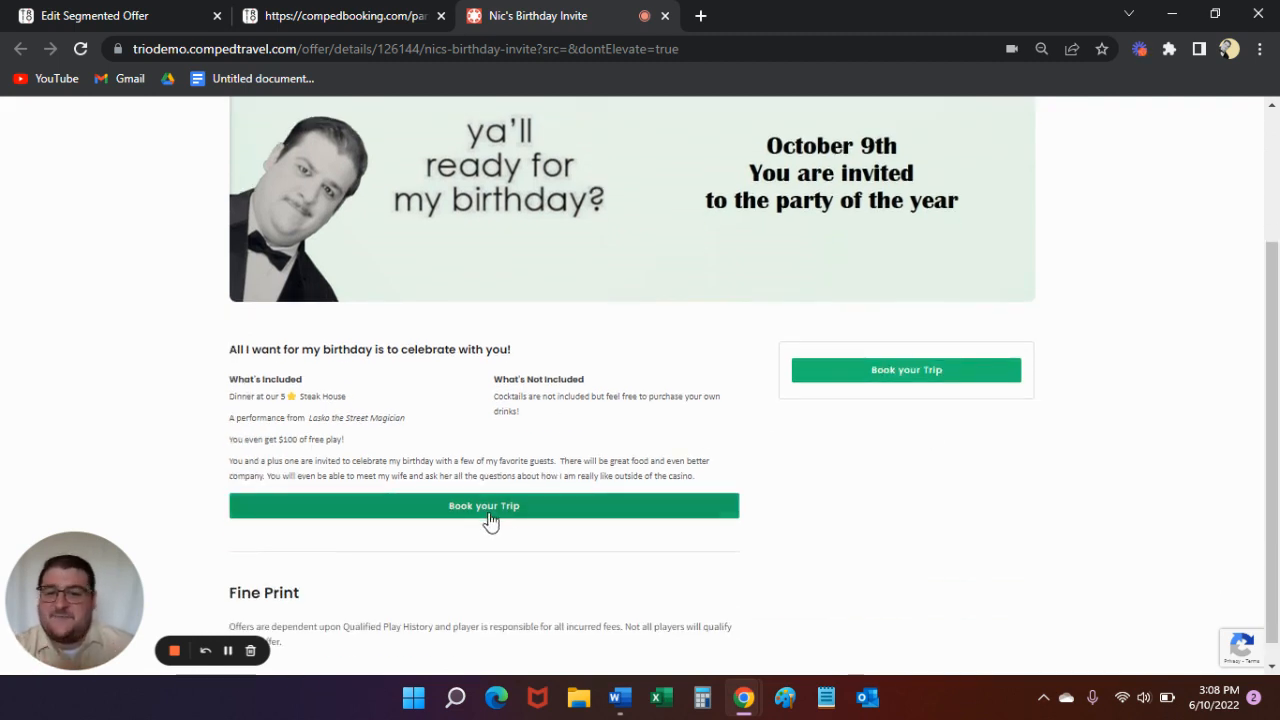
pyautogui.scroll(-1, 543, 514)
pyautogui.scroll(3, 372, 566)
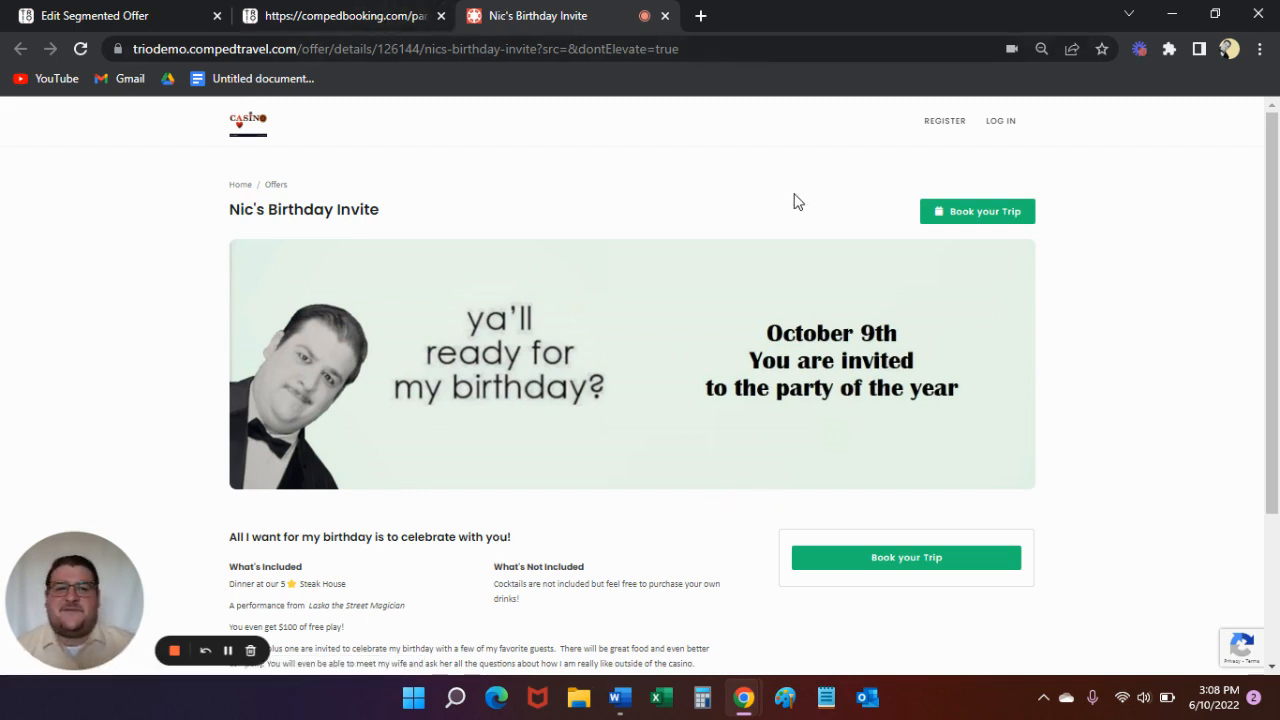
# - Close the offer preview and the offer editor to return to the campaign's offers
pyautogui.click(666, 16)
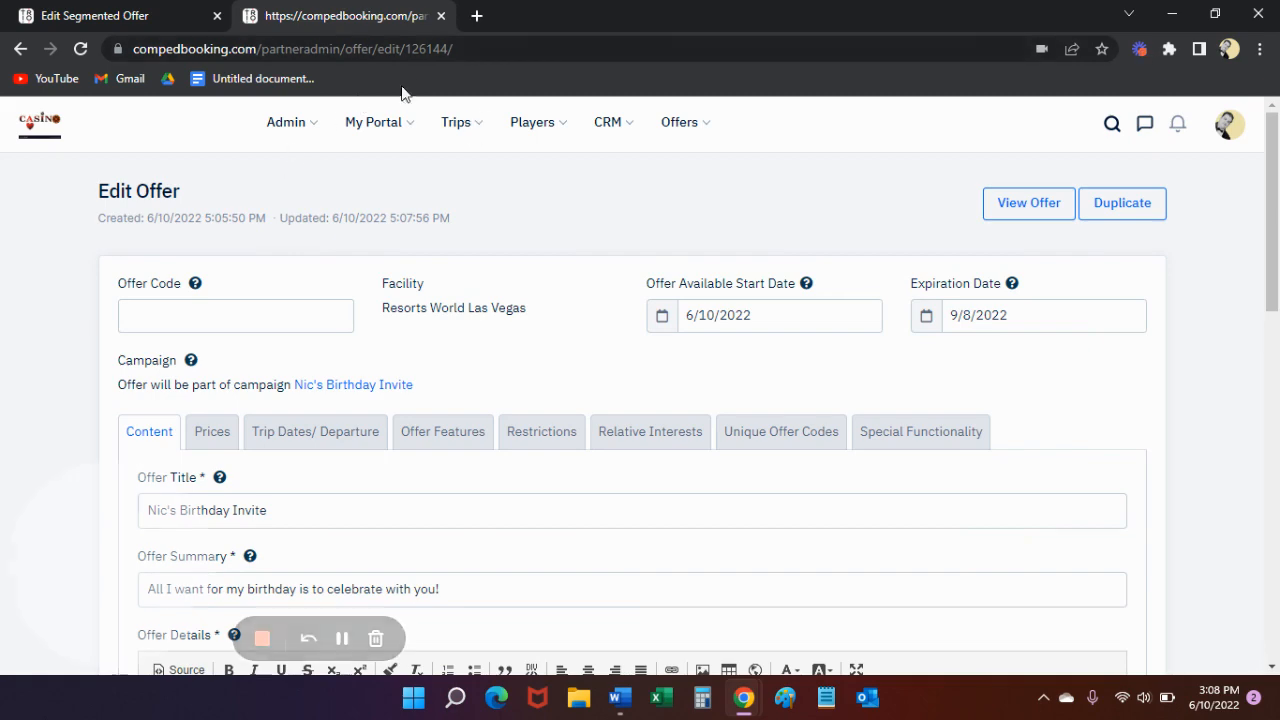
pyautogui.scroll(-10, 449, 374)
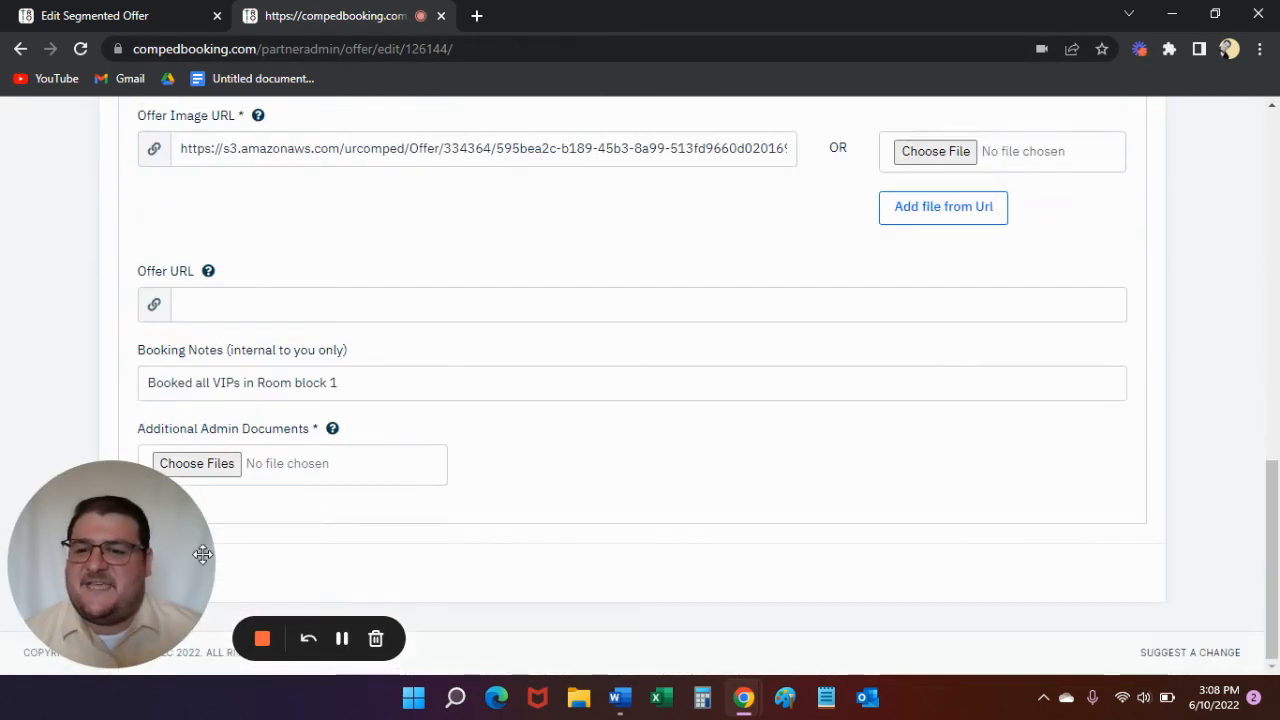
pyautogui.scroll(5, 274, 343)
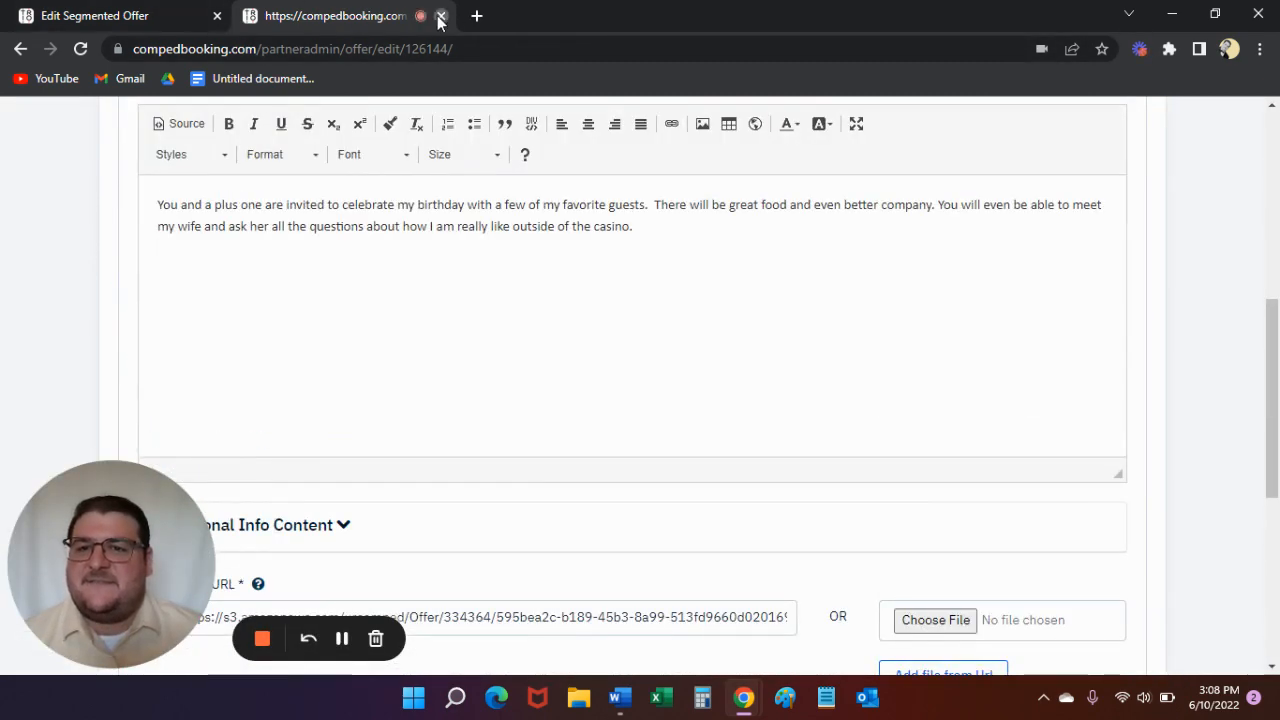
pyautogui.click(440, 16)
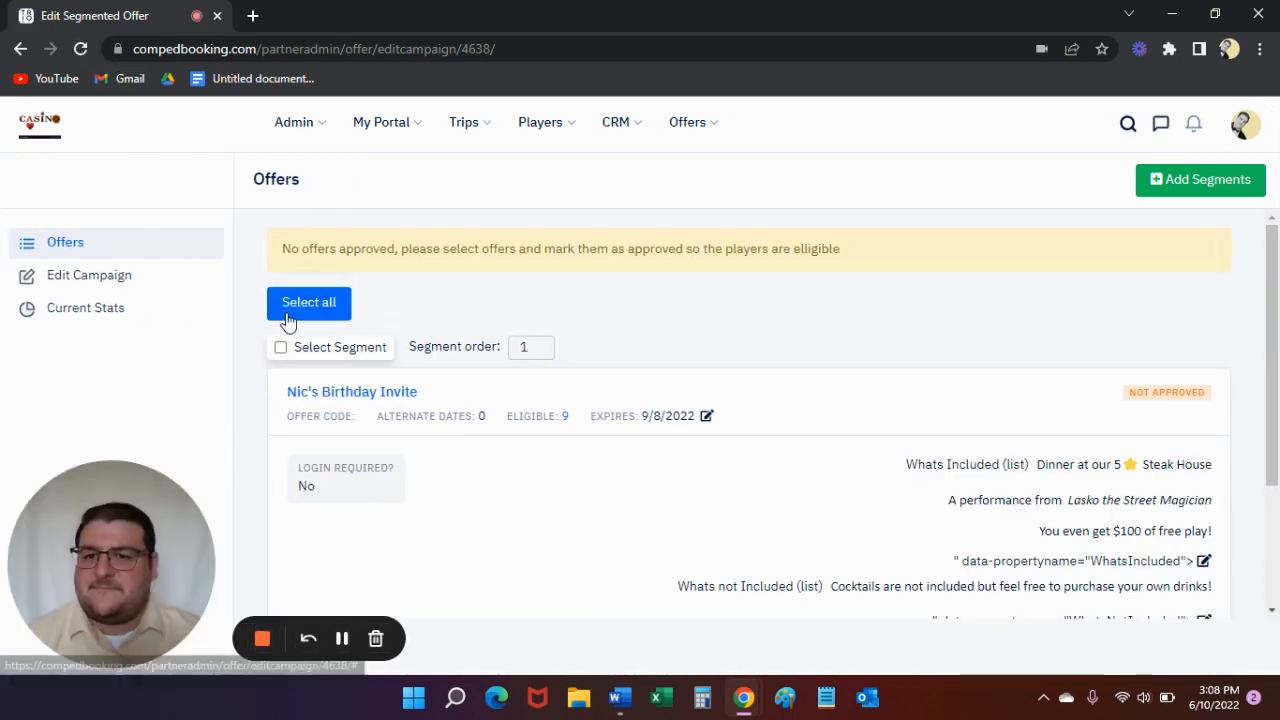
# - Select the birthday invite segment and approve it
pyautogui.click(280, 347)
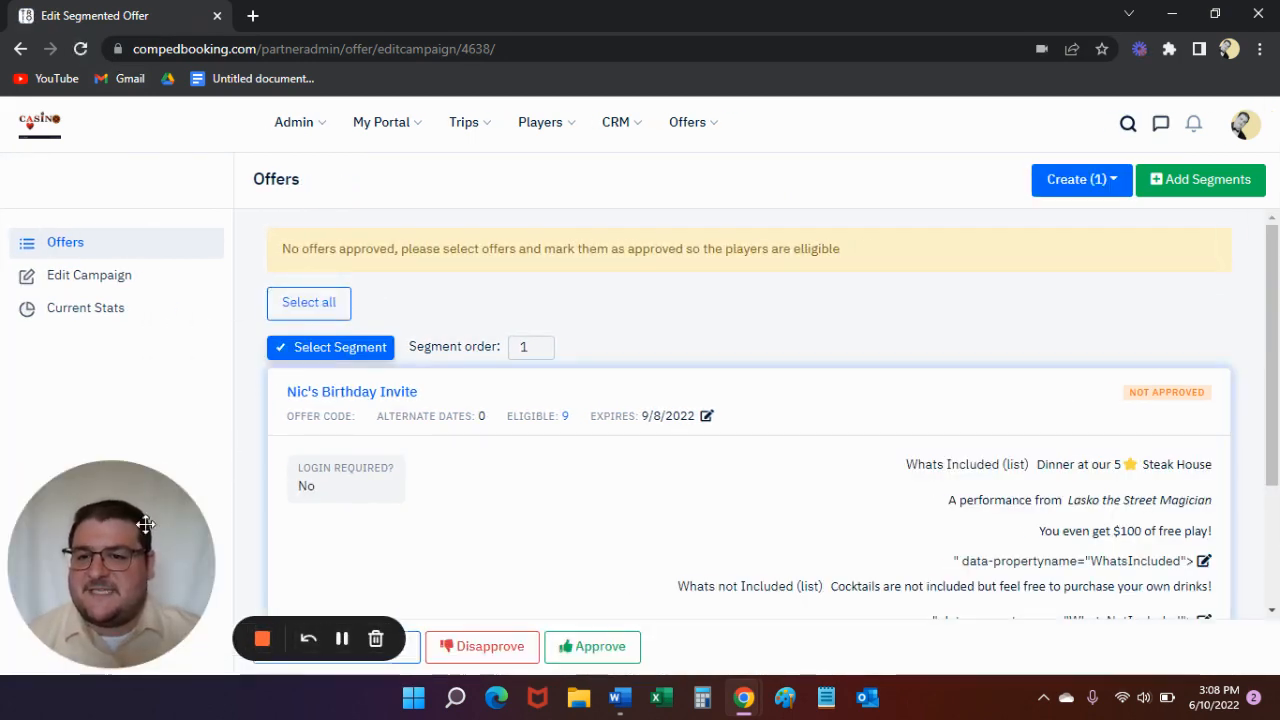
pyautogui.scroll(-3, 423, 437)
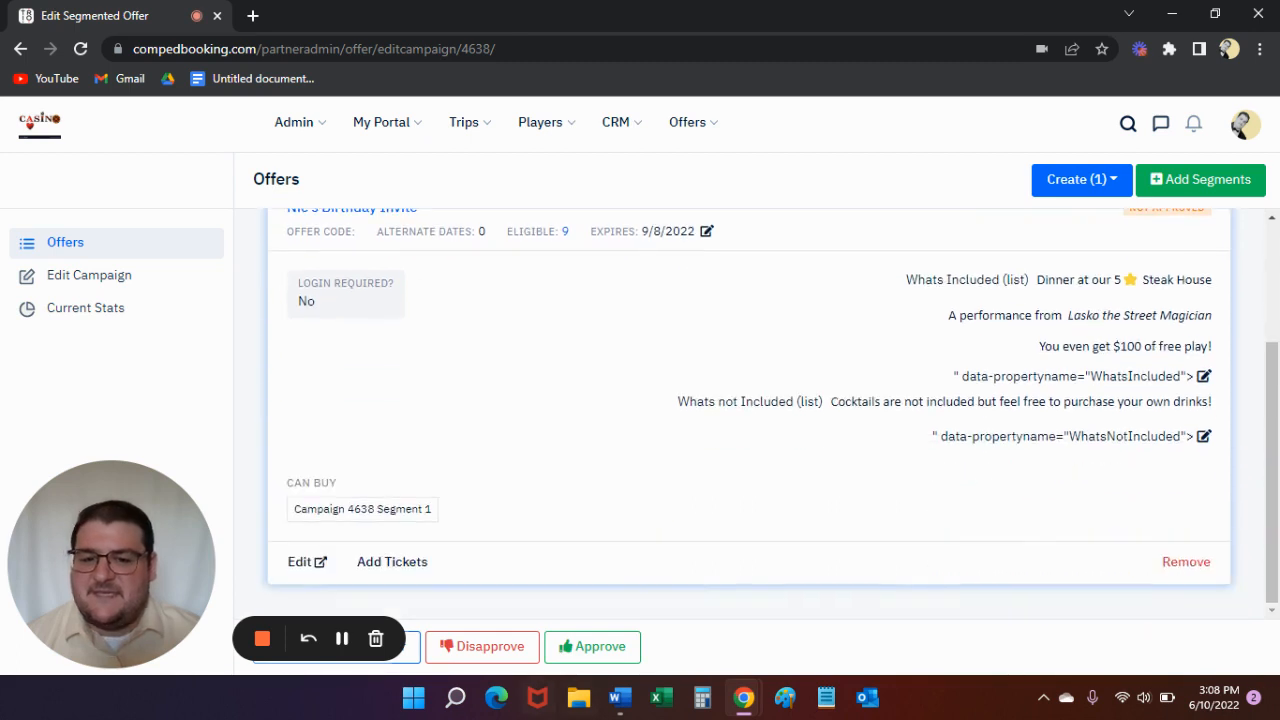
pyautogui.click(600, 650)
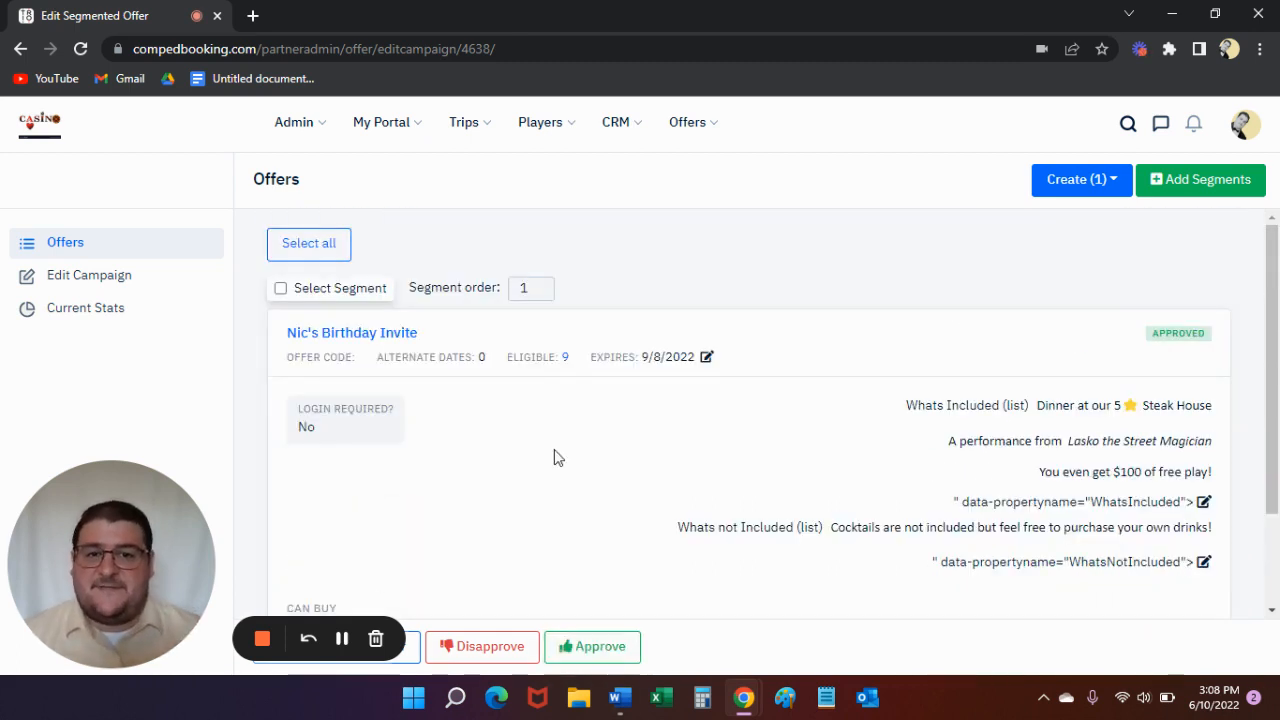
# - Find the birthday invite campaign among all segmented offers and open it
pyautogui.click(687, 128)
pyautogui.click(723, 211)
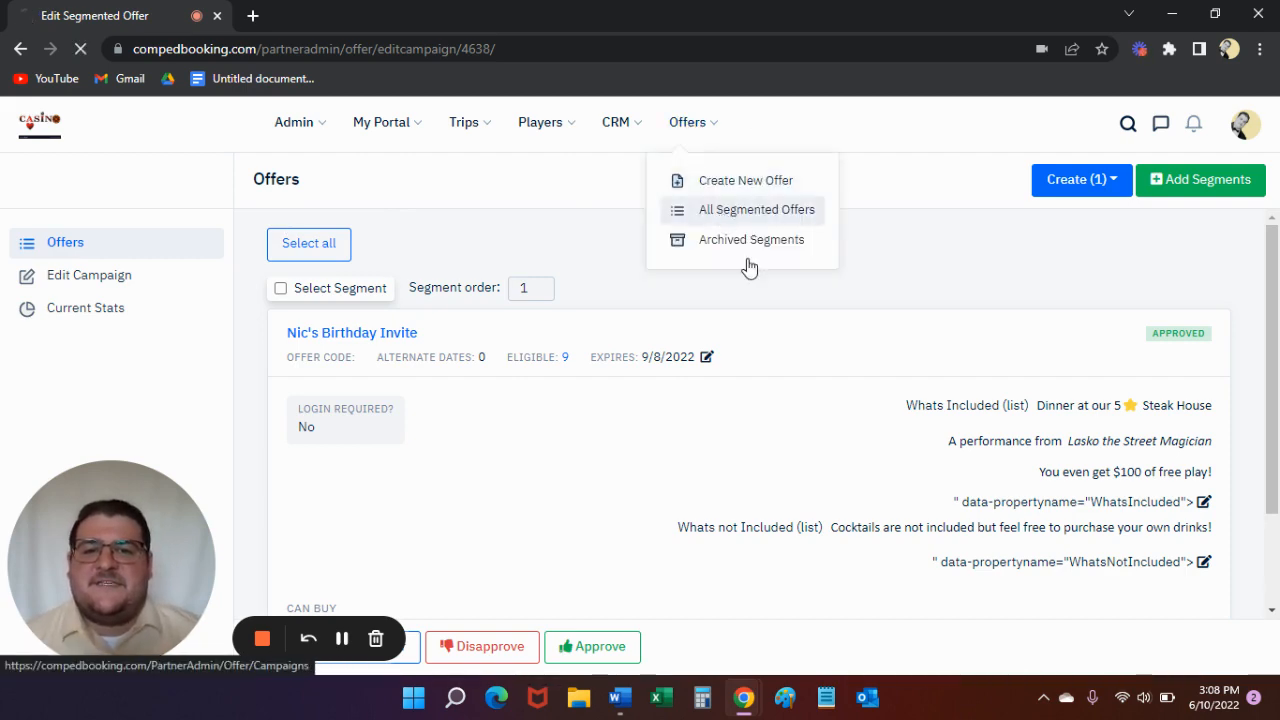
pyautogui.scroll(-20, 287, 365)
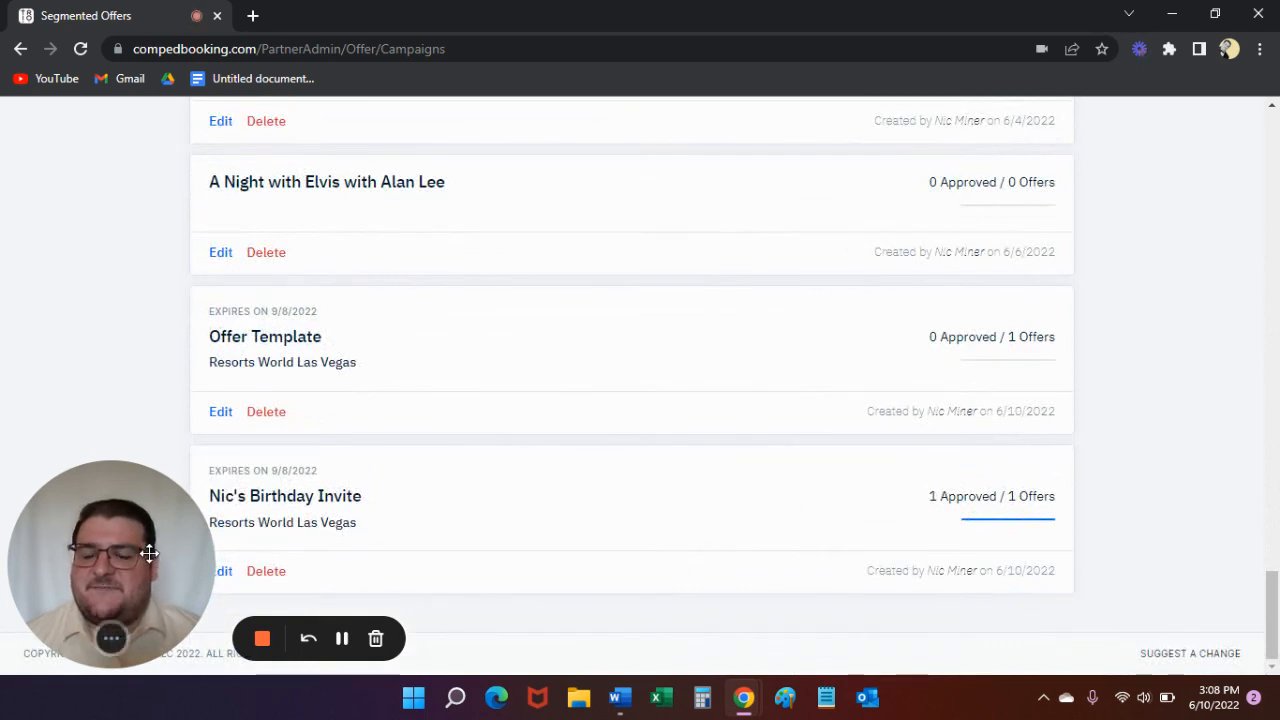
pyautogui.moveTo(148, 553); pyautogui.dragTo(148, 326)
pyautogui.click(290, 503)
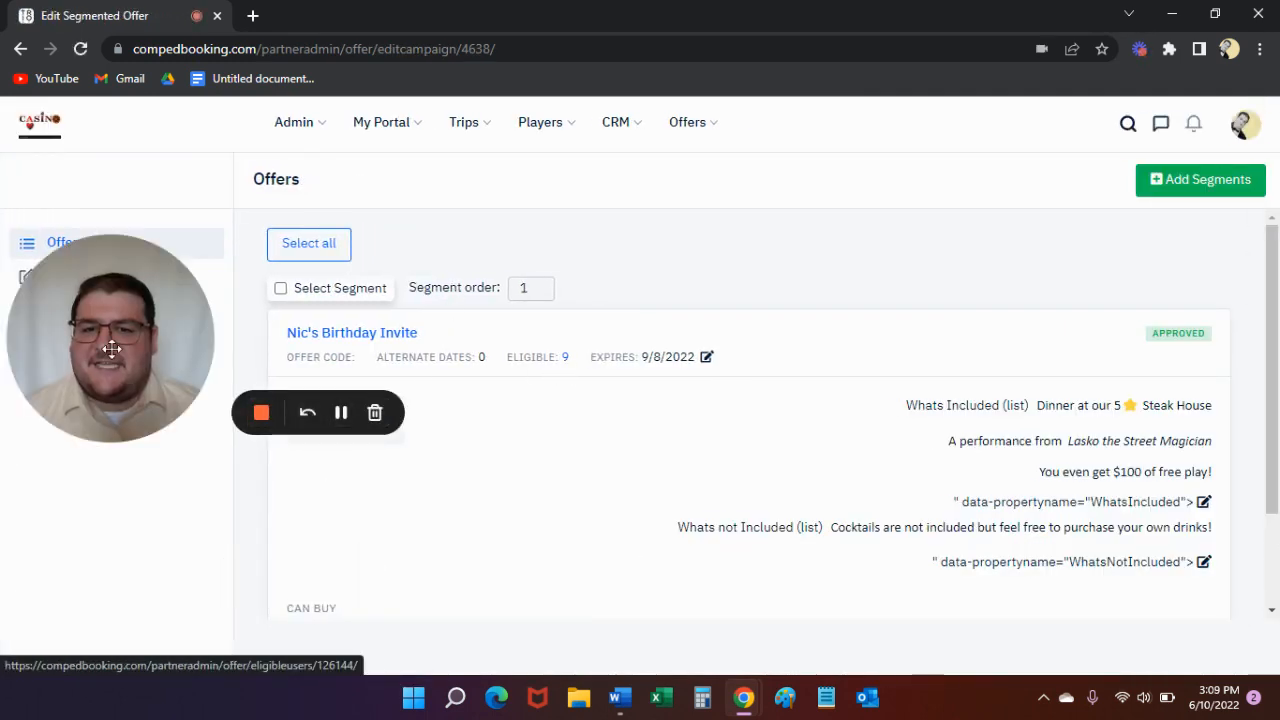
# - Open the birthday invite's list of eligible users and review the players in it
pyautogui.moveTo(112, 348); pyautogui.dragTo(49, 604)
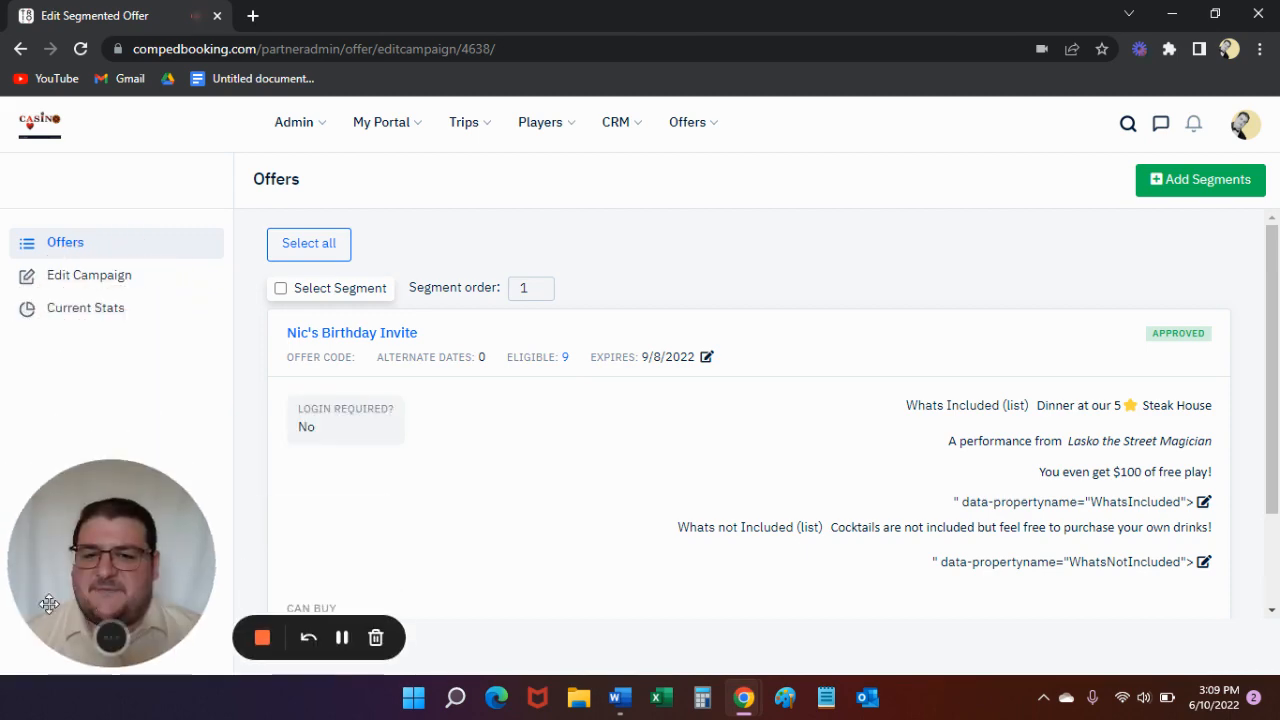
pyautogui.click(565, 363)
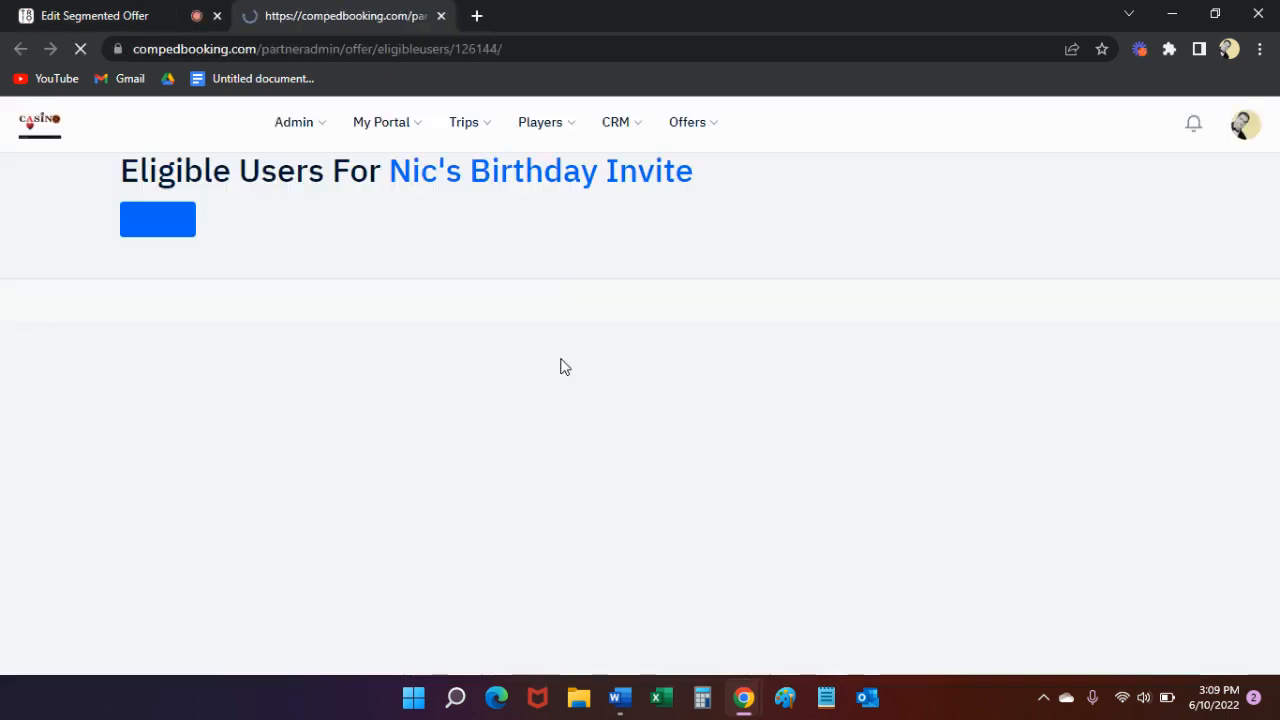
pyautogui.scroll(-1, 400, 430)
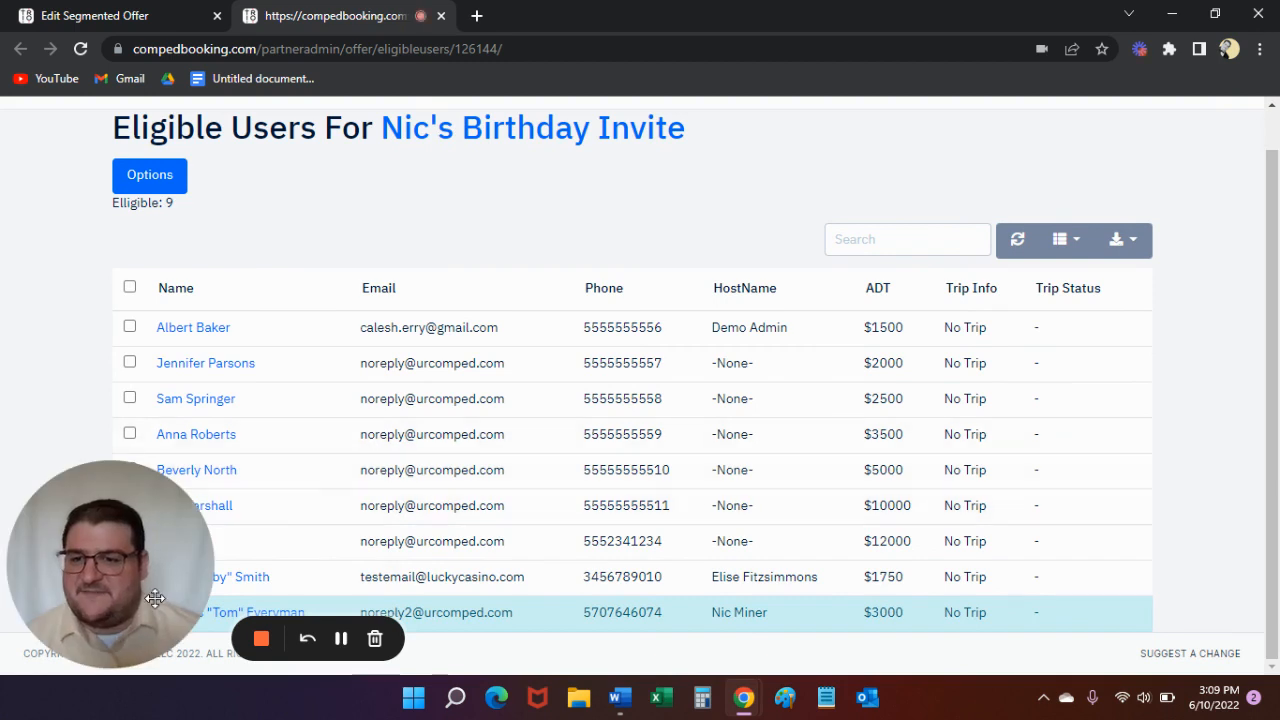
pyautogui.moveTo(86, 512); pyautogui.dragTo(87, 156)
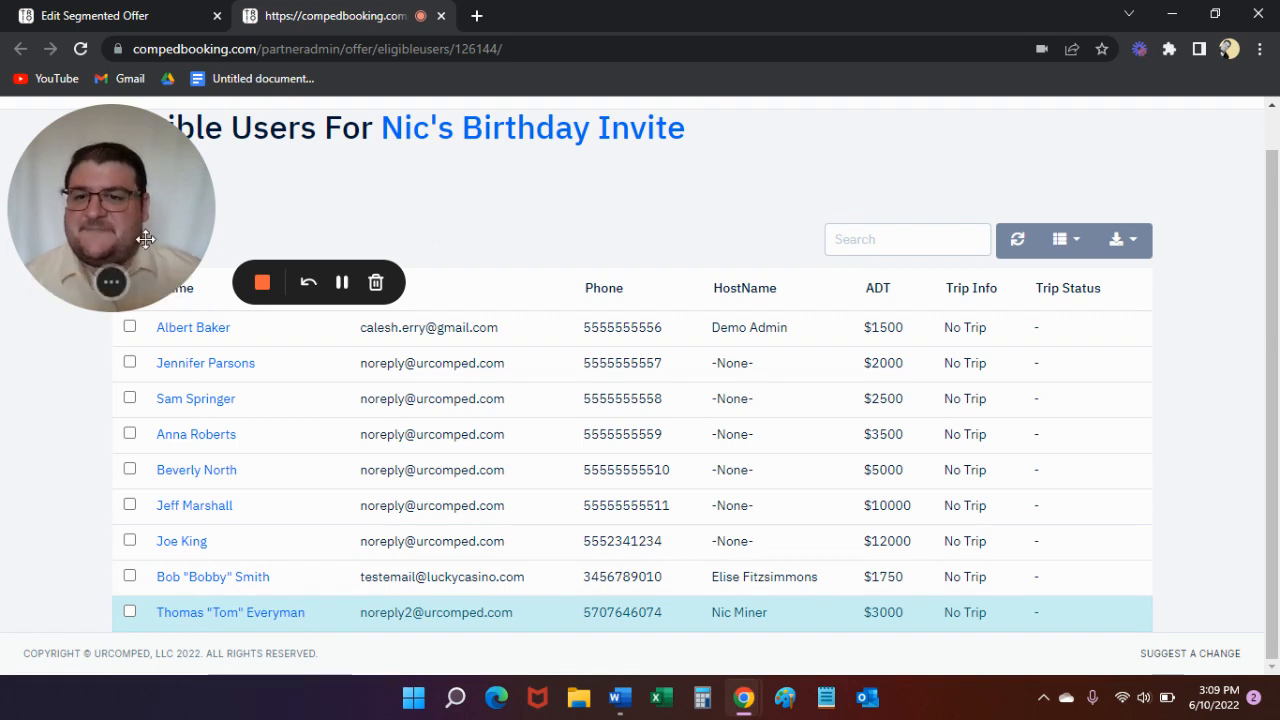
# - Start a group message from the CRM section and select the Top Tier Players and Highest ADT Players groups as recipients
pyautogui.moveTo(52, 300); pyautogui.dragTo(52, 655)
pyautogui.scroll(1, 560, 110)
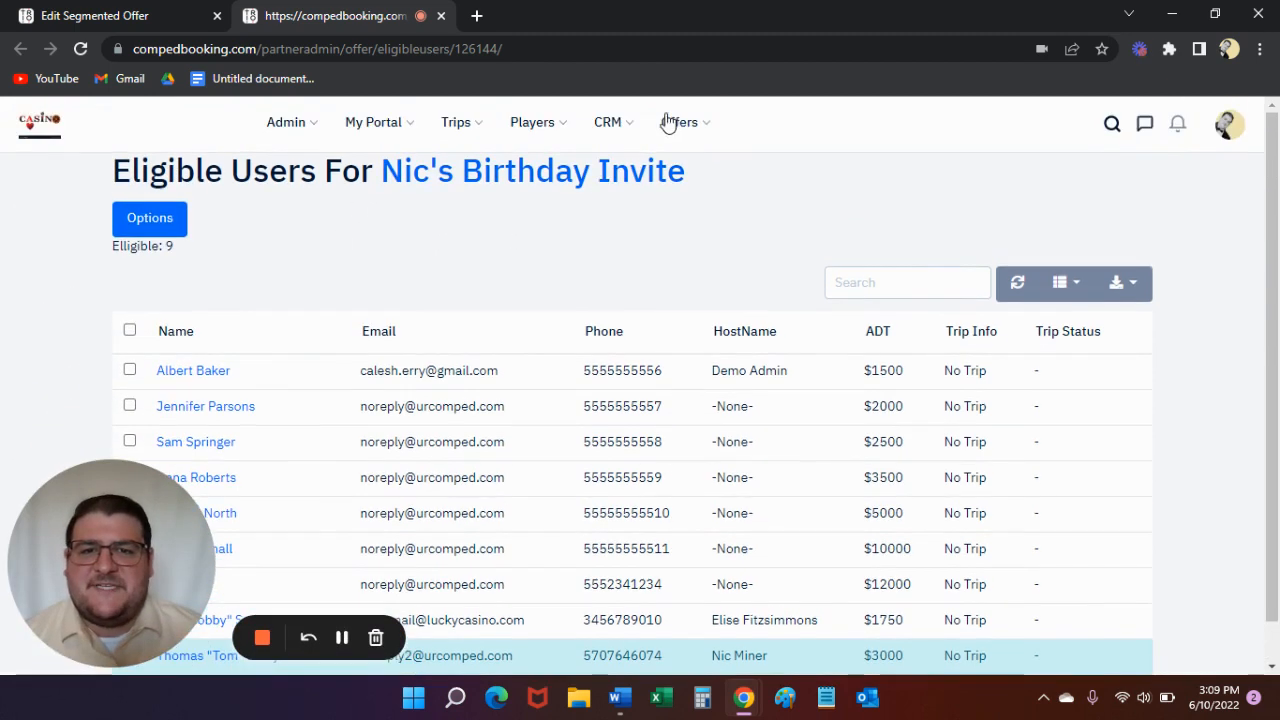
pyautogui.click(608, 125)
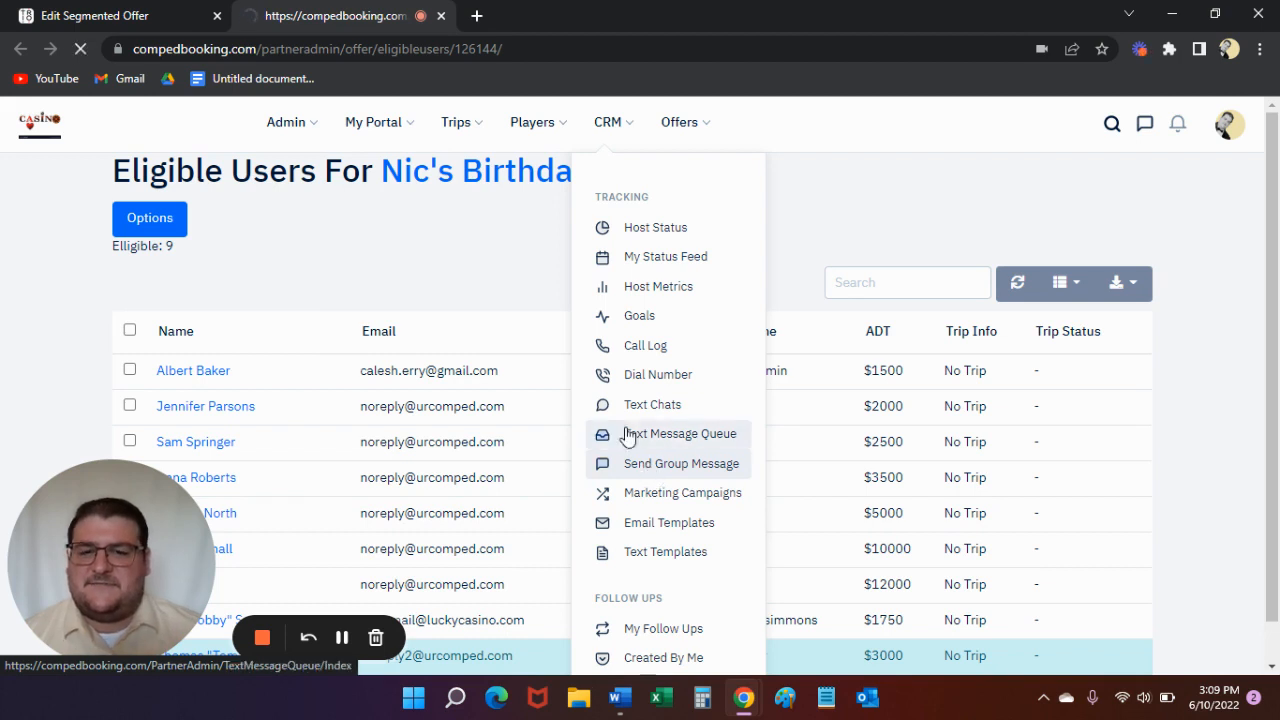
pyautogui.scroll(-1, 460, 365)
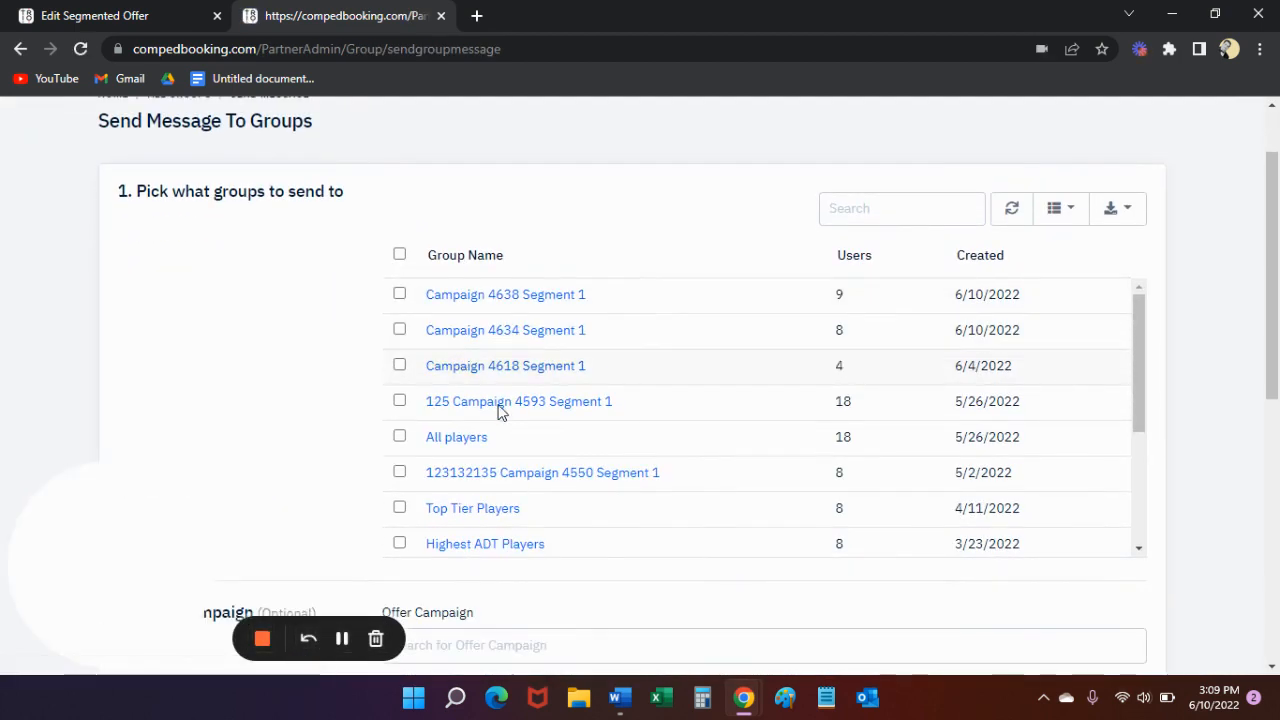
pyautogui.scroll(-2, 500, 430)
pyautogui.click(400, 414)
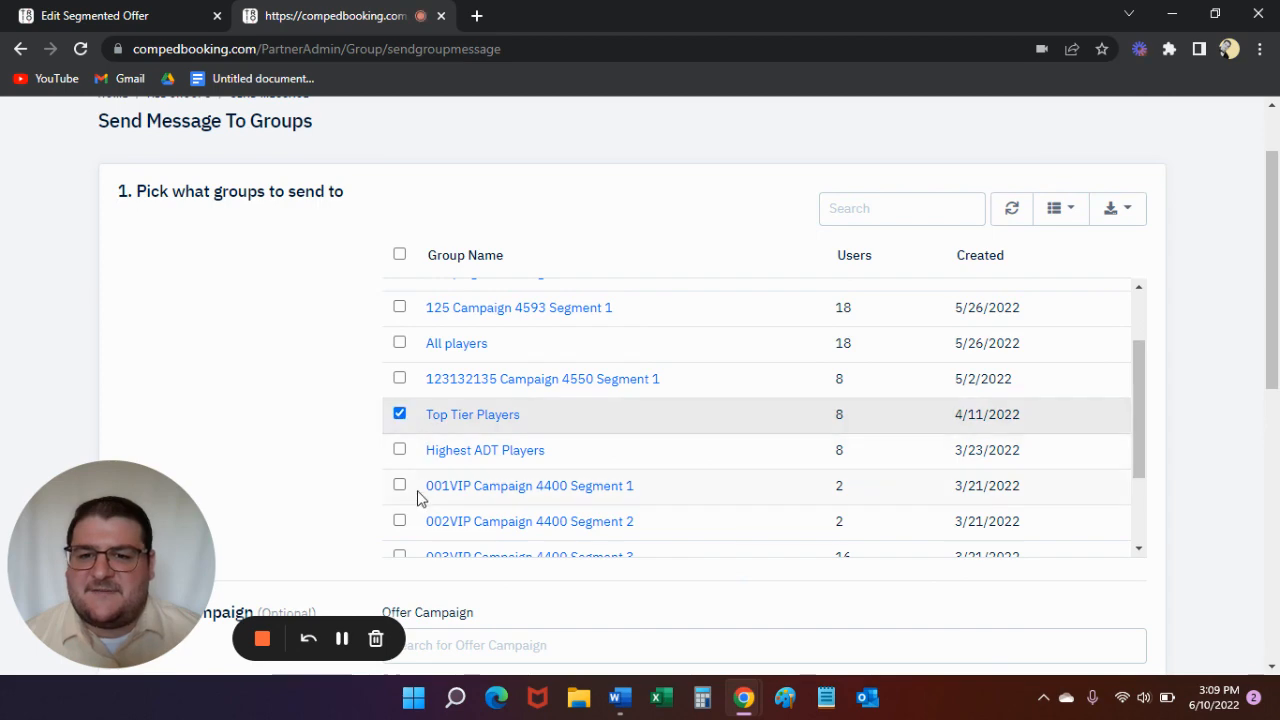
pyautogui.click(400, 452)
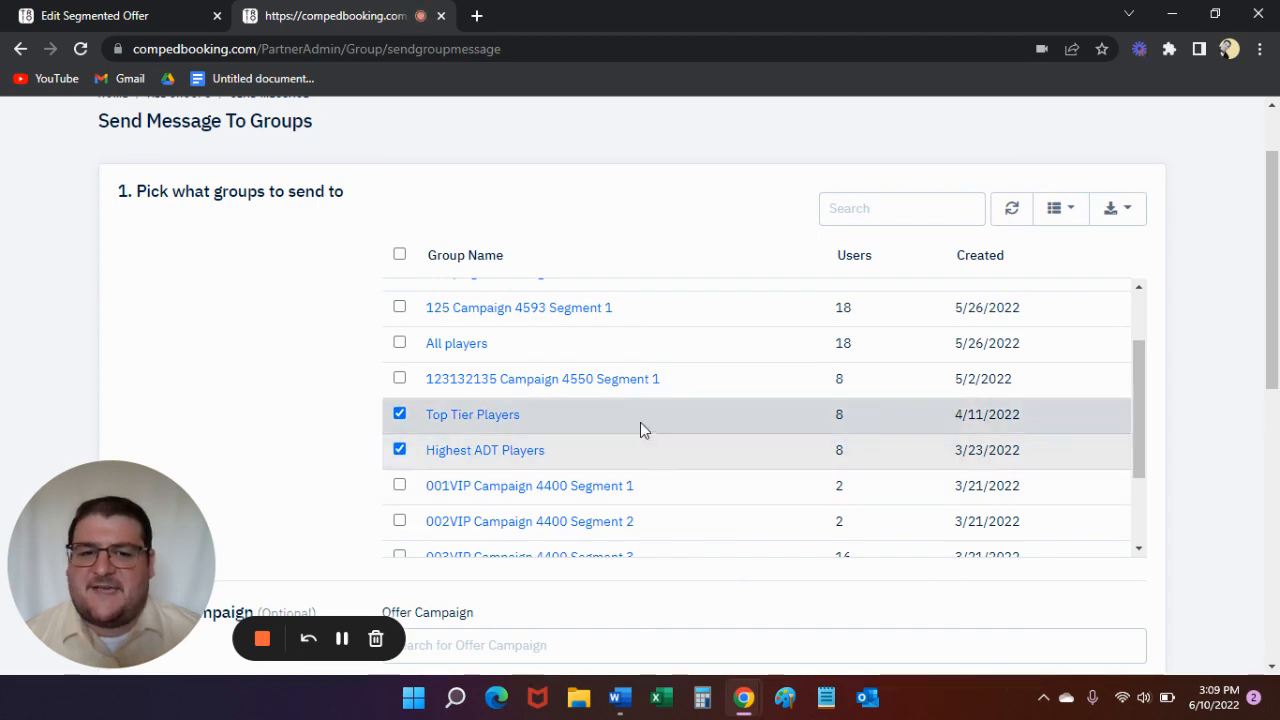
# - Search for the birthday invite offer campaign and attach it to the group message
pyautogui.scroll(-2, 837, 466)
pyautogui.scroll(-2, 1237, 443)
pyautogui.scroll(-3, 620, 429)
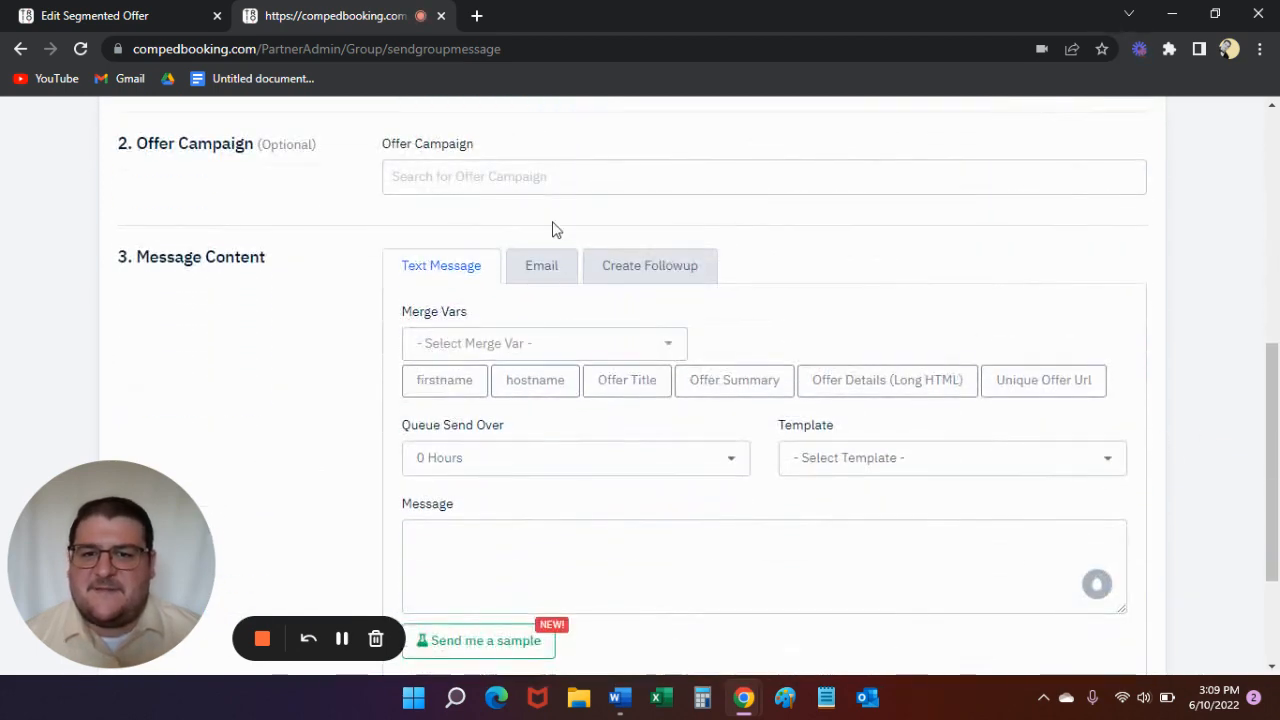
pyautogui.scroll(1, 517, 260)
pyautogui.click(522, 262)
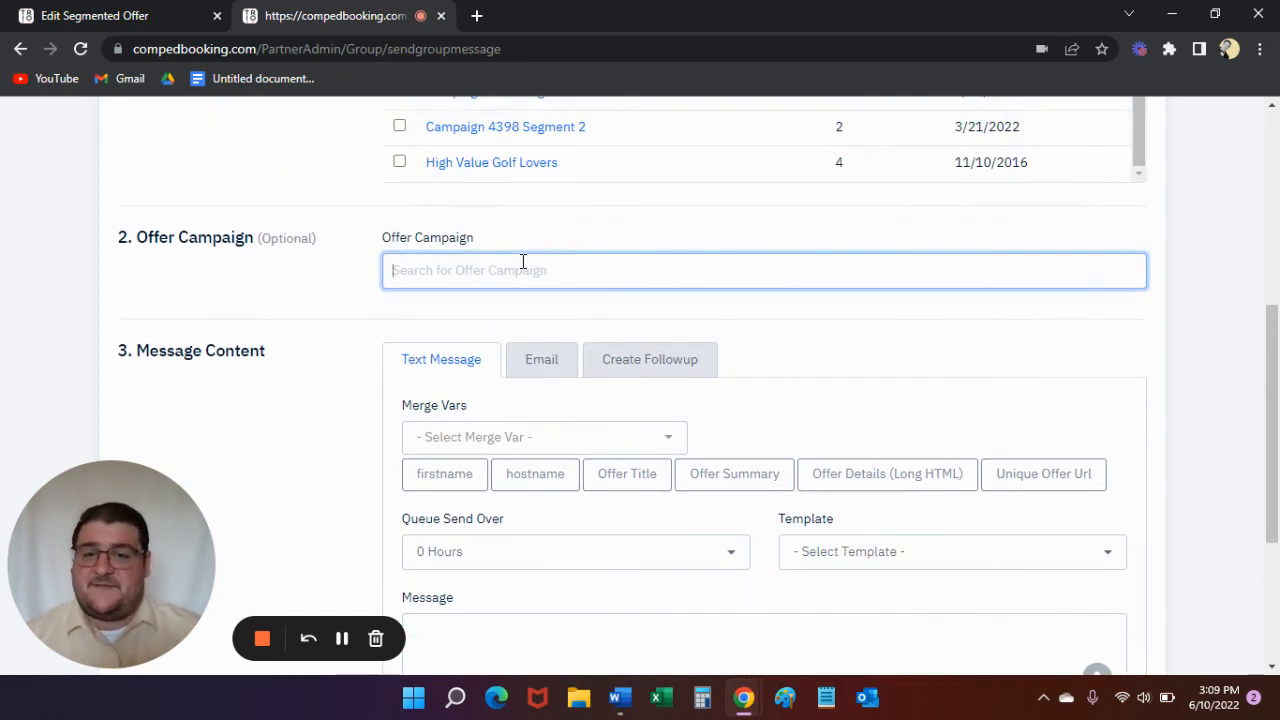
pyautogui.write('nic')
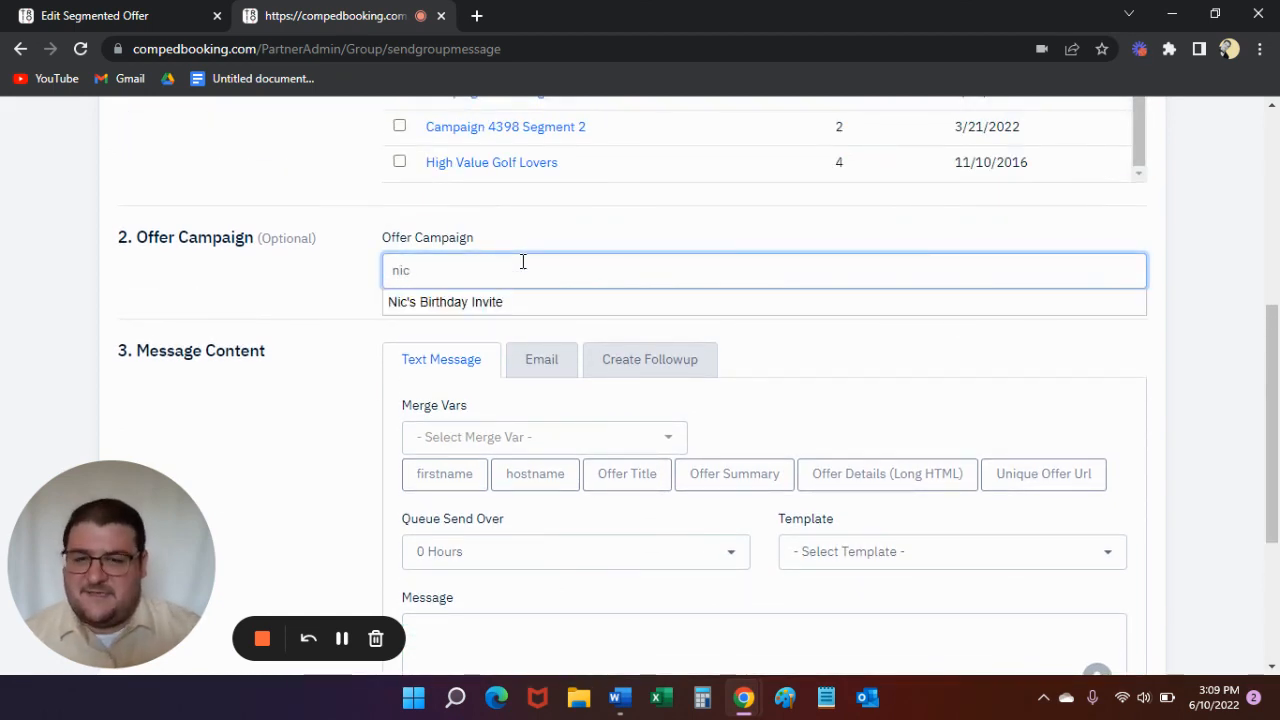
pyautogui.click(520, 306)
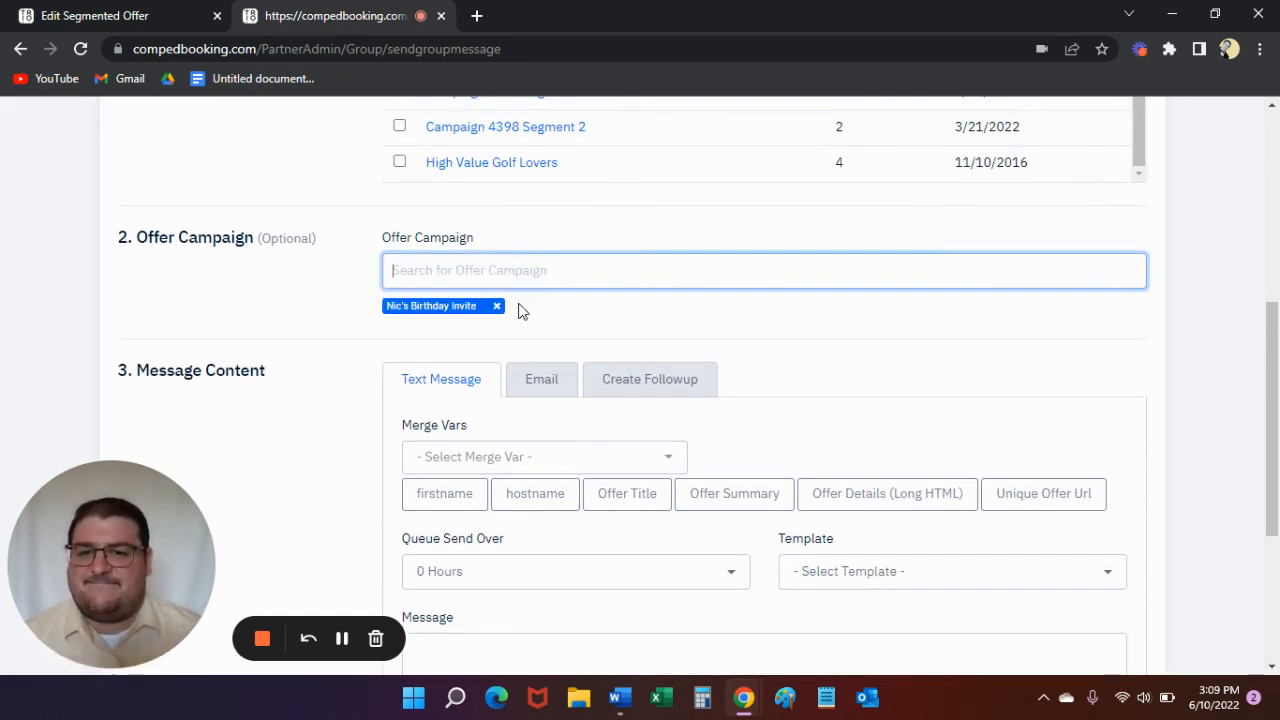
# - Write the text message "Hey {{firstname}}", then on a new line "I want to invite you to my birthday party!" with sparkles, fire and grinning emojis
pyautogui.scroll(-2, 602, 435)
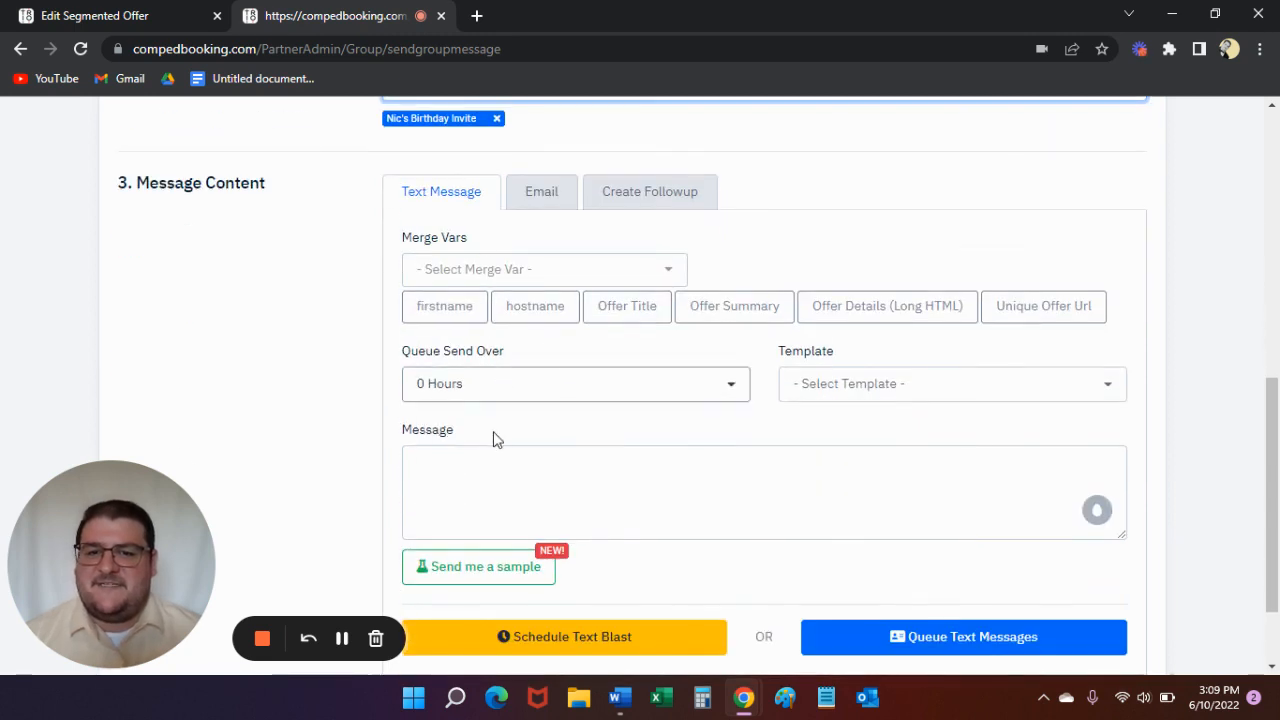
pyautogui.click(491, 458)
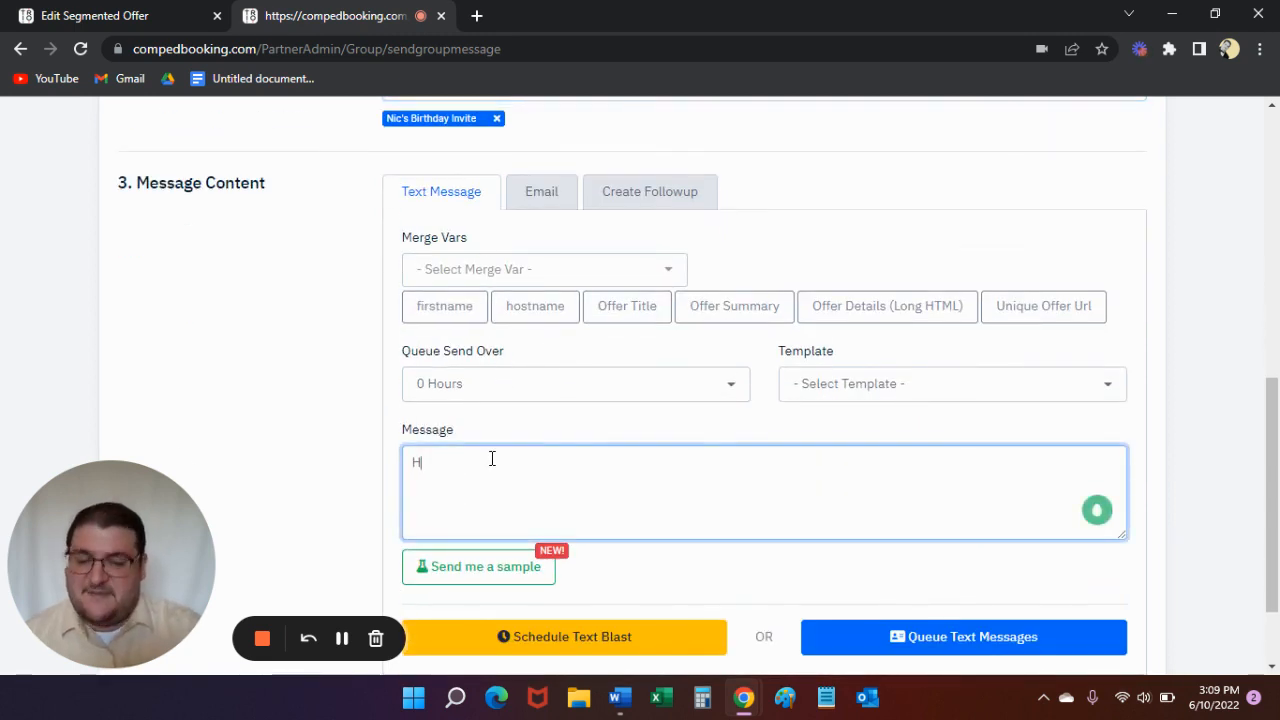
pyautogui.click(450, 298)
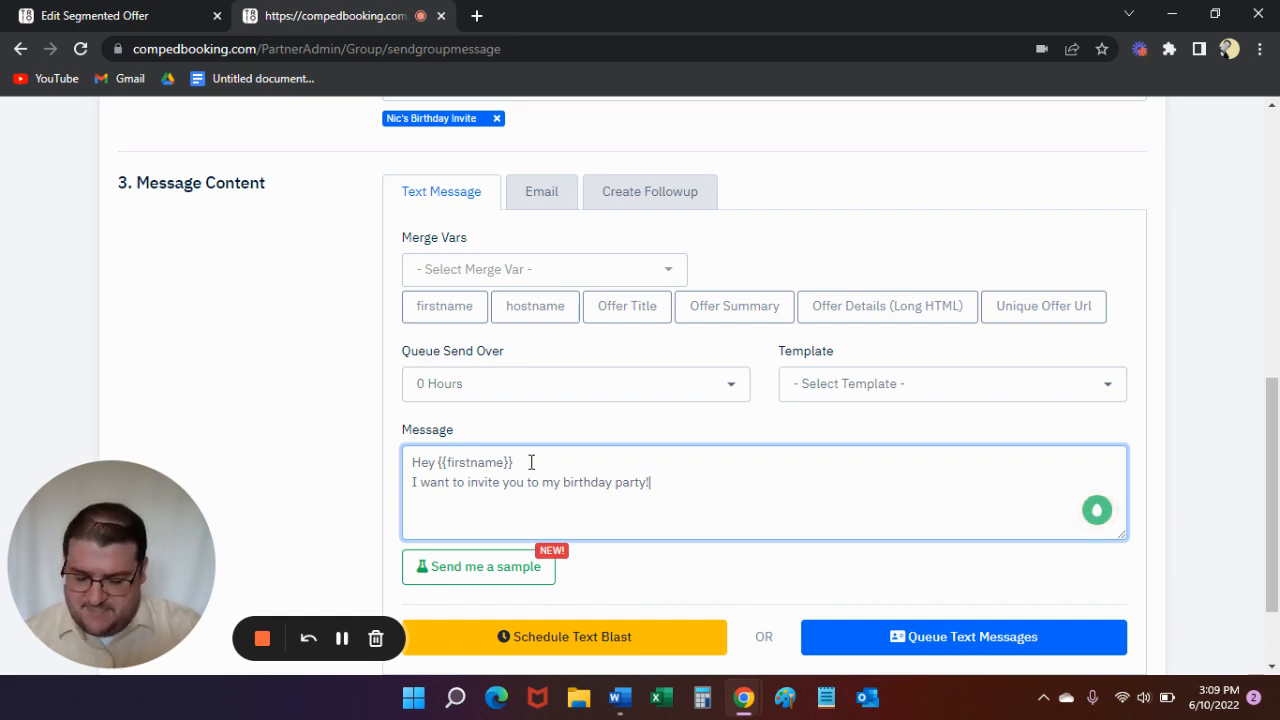
pyautogui.press('super+period')
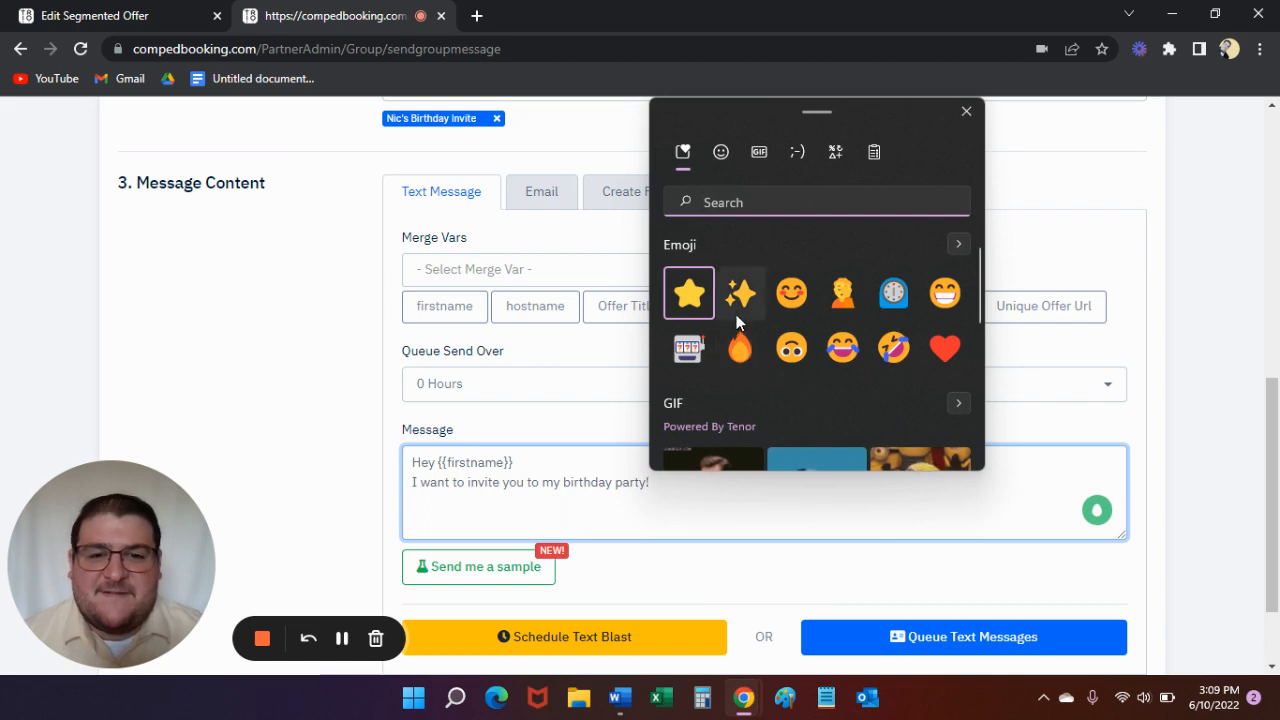
pyautogui.press('Right')
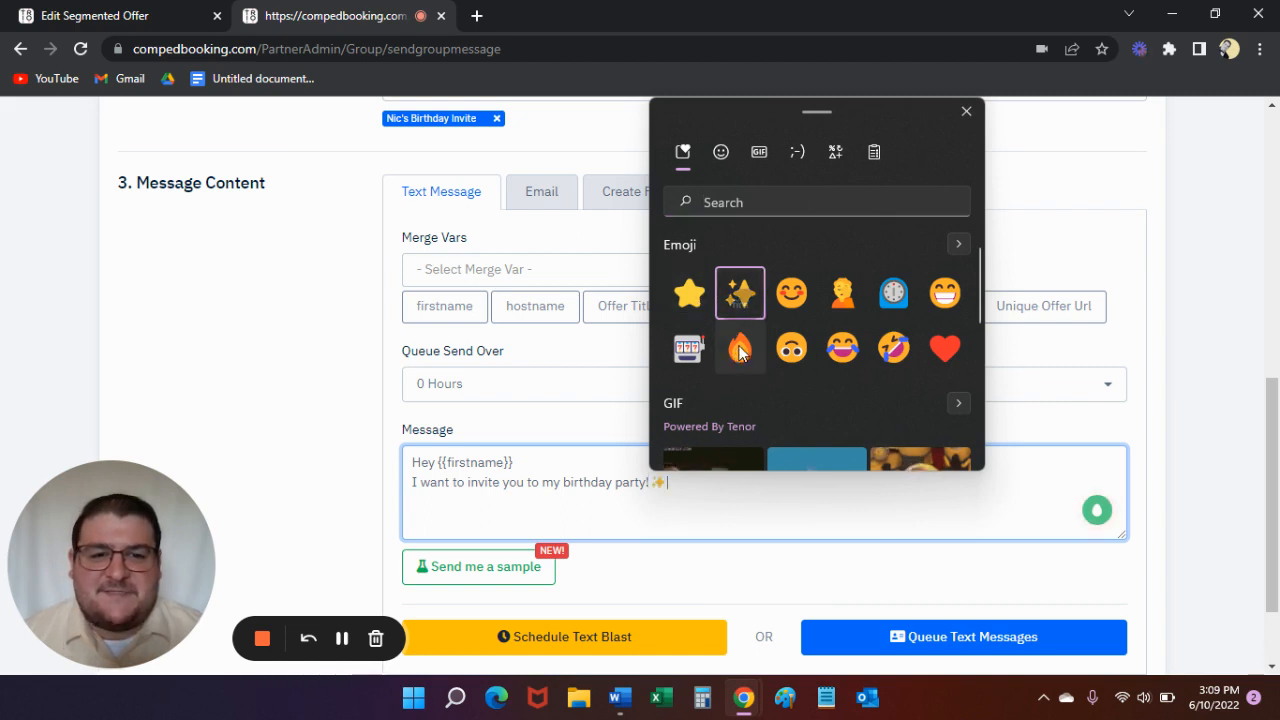
pyautogui.click(740, 348)
pyautogui.click(945, 292)
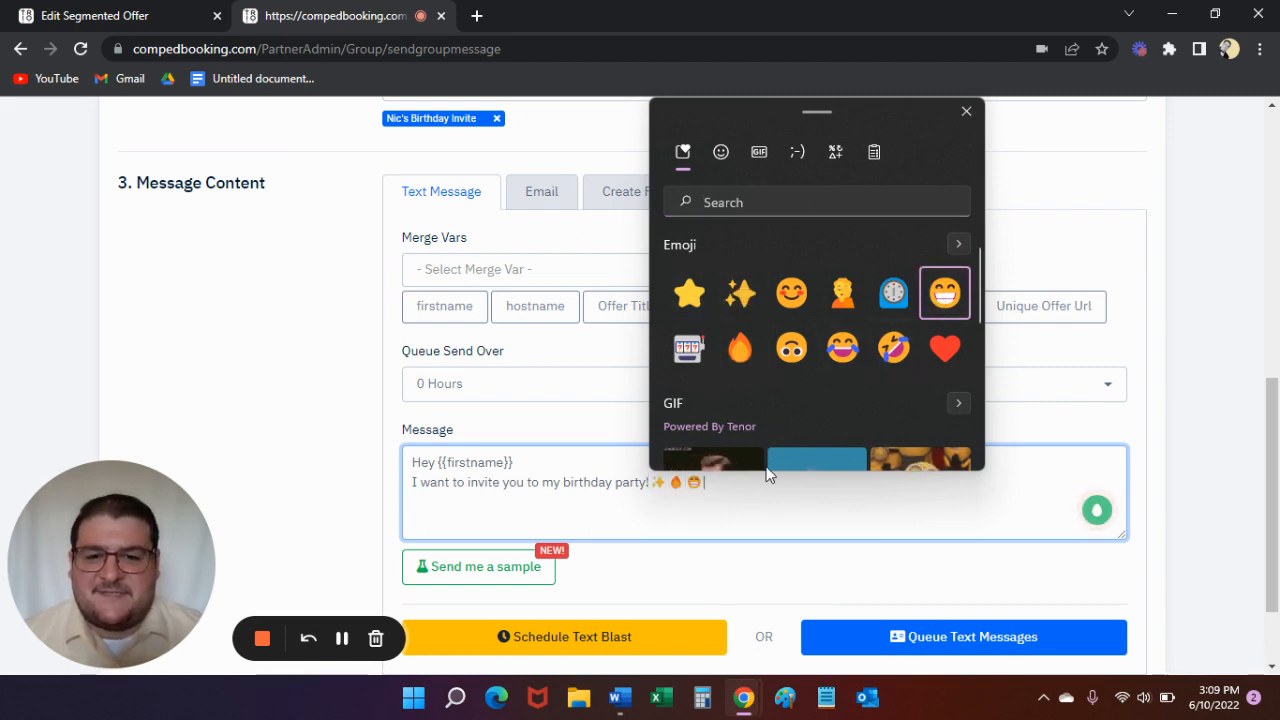
# - Add "Click the link to see the details! Hope to see you there!" to the message, followed by the unique offer URL merge variable
pyautogui.click(770, 511)
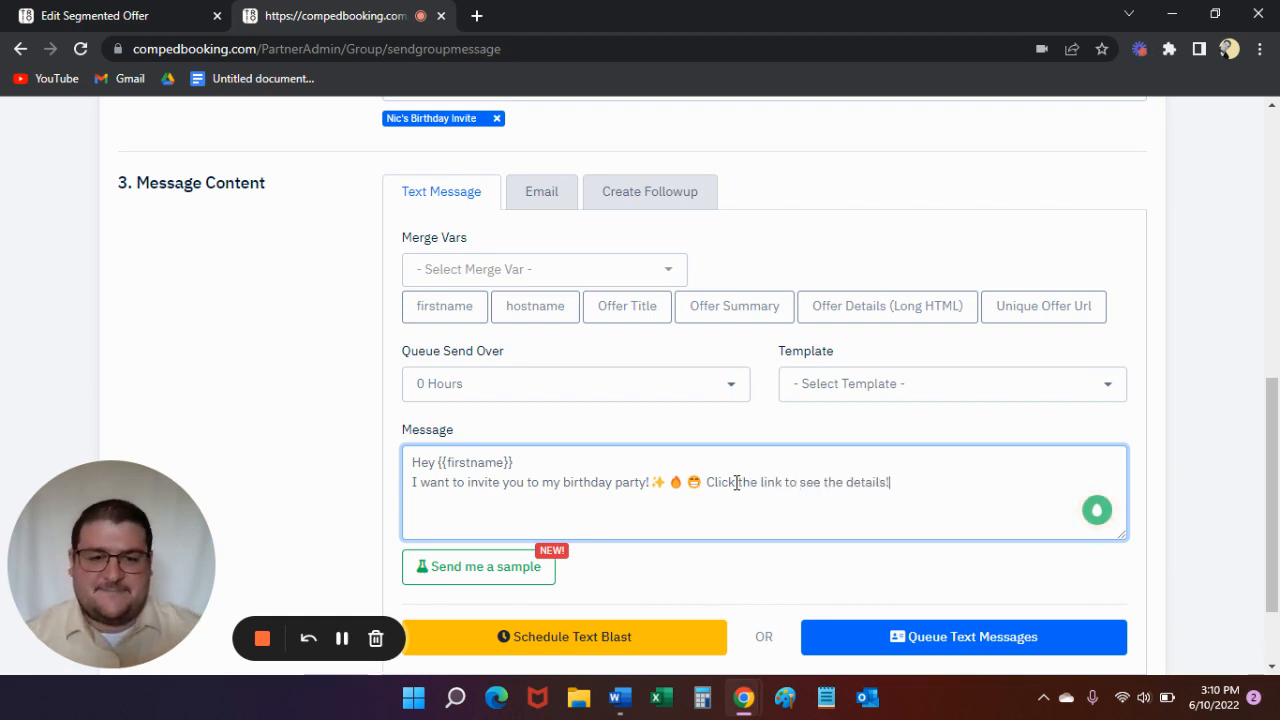
pyautogui.write('Hope to see you there!')
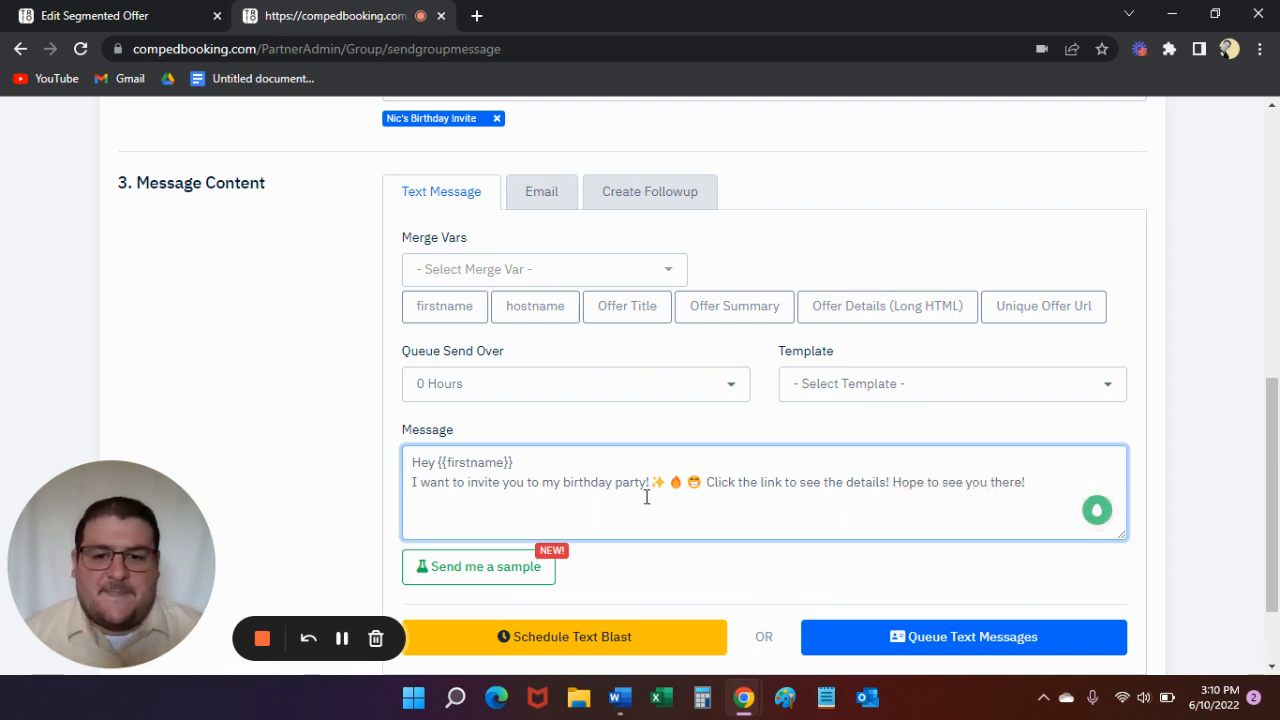
pyautogui.click(1016, 314)
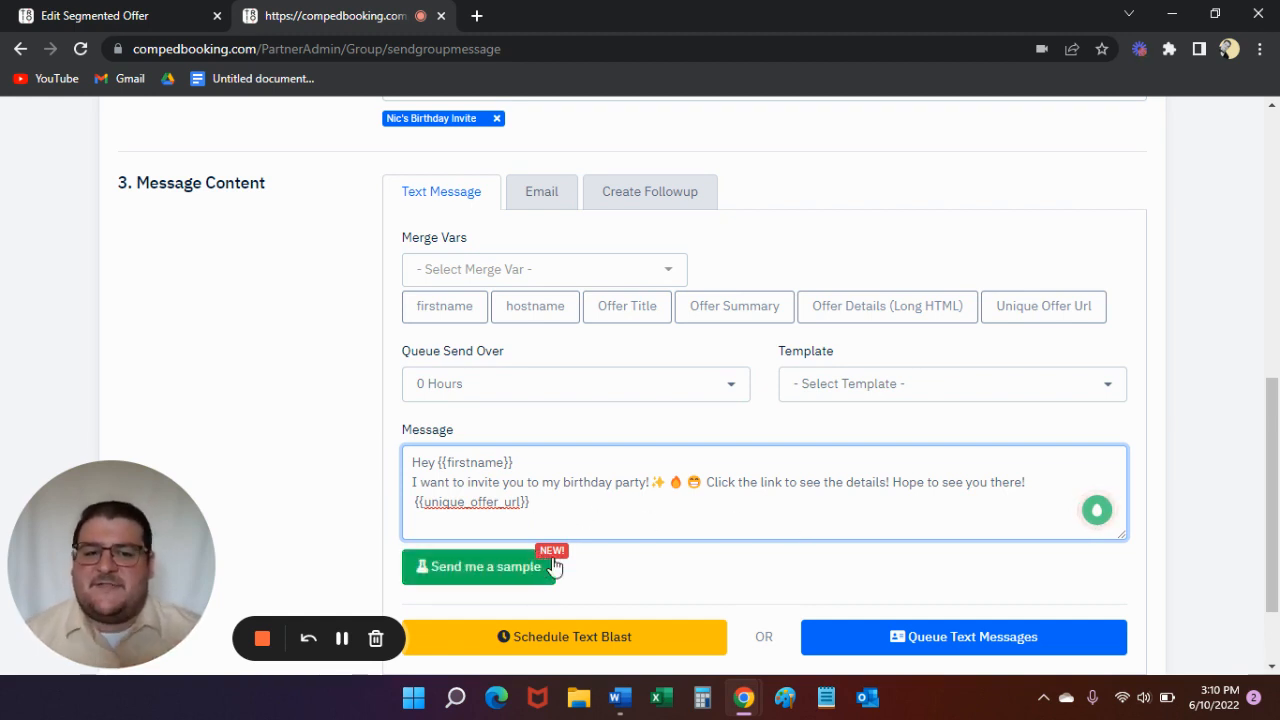
# - Open the sample preview of the text message, check its wording and offer link, and close it without sending
pyautogui.scroll(-2, 520, 575)
pyautogui.click(478, 474)
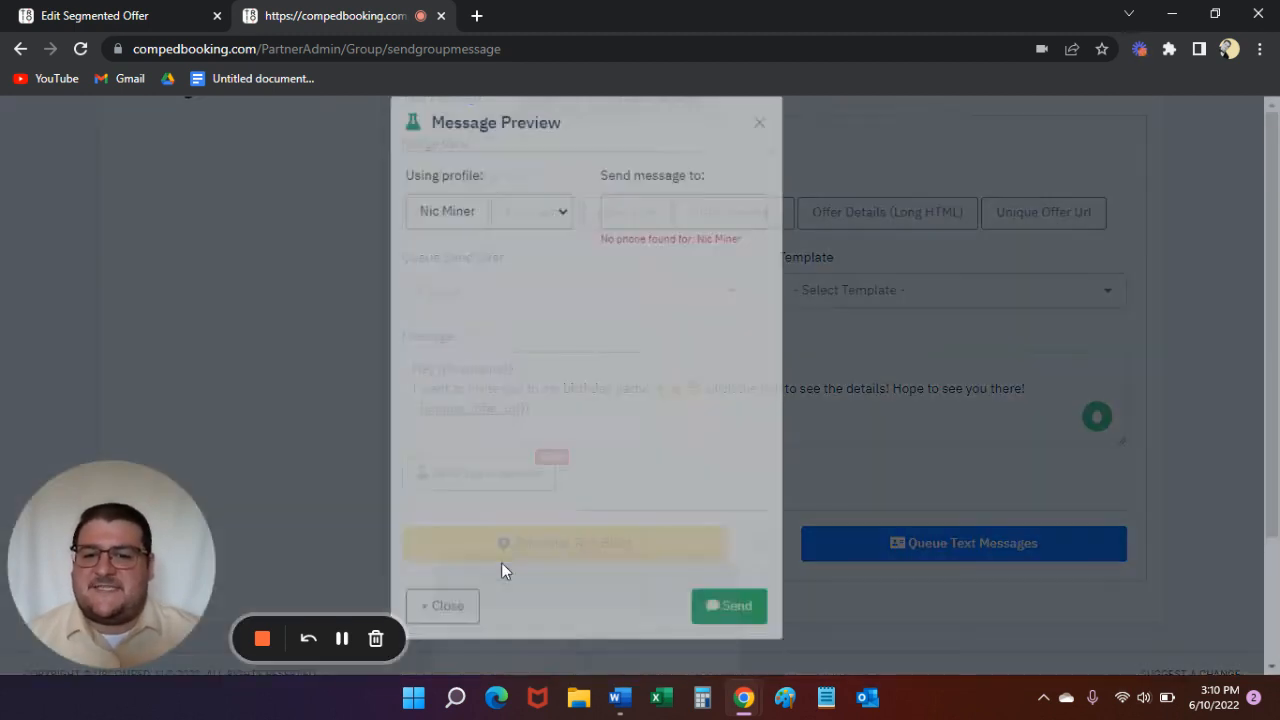
pyautogui.scroll(-1, 620, 450)
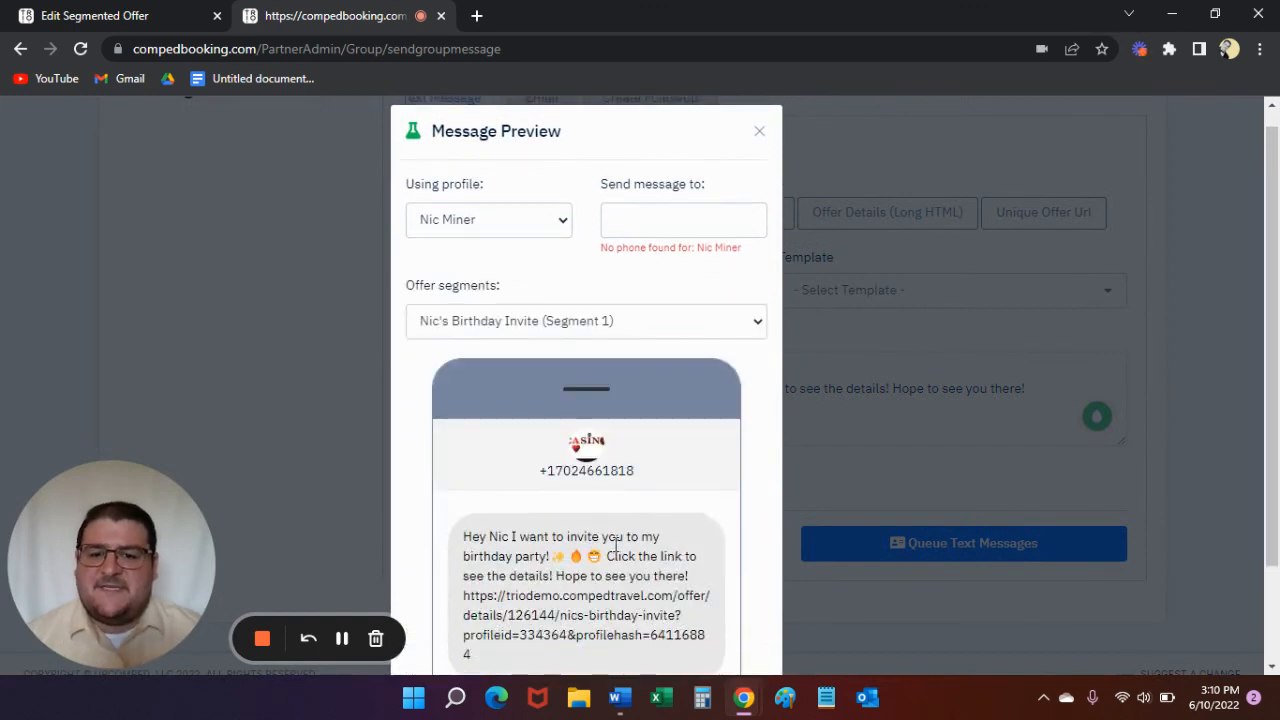
pyautogui.scroll(-2, 617, 545)
pyautogui.moveTo(578, 569); pyautogui.dragTo(511, 502)
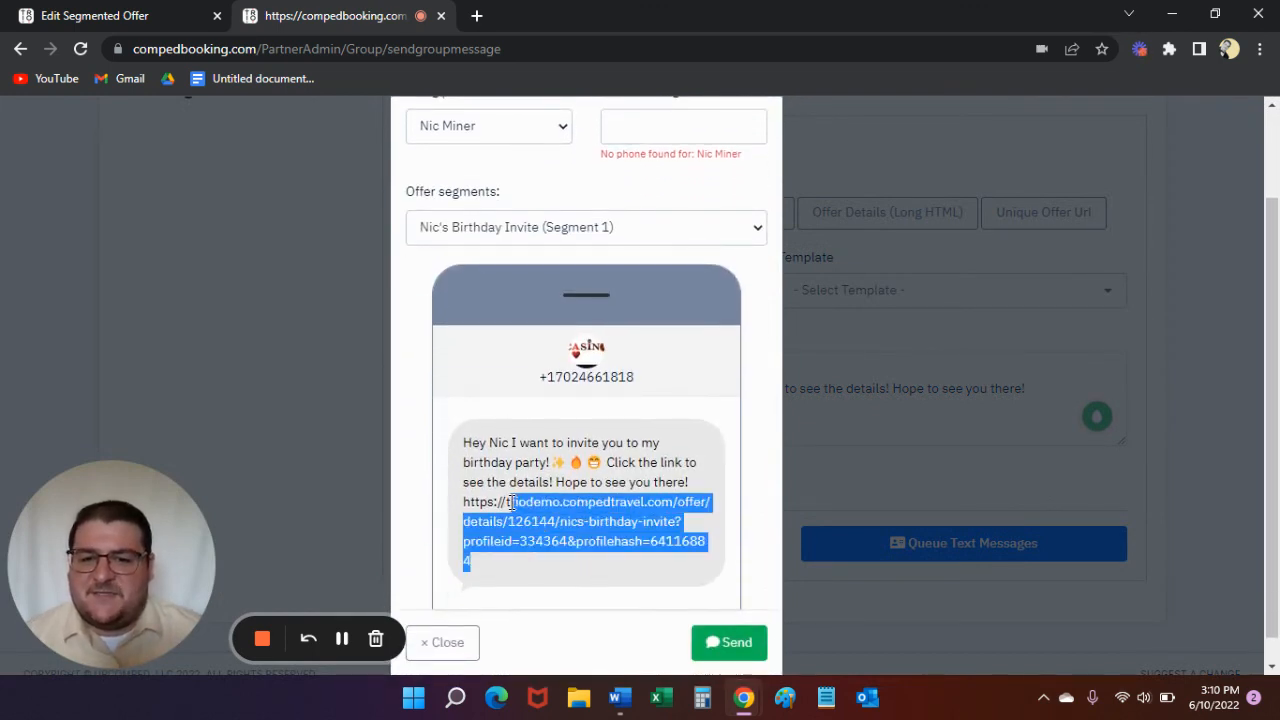
pyautogui.click(549, 524)
pyautogui.scroll(-1, 557, 523)
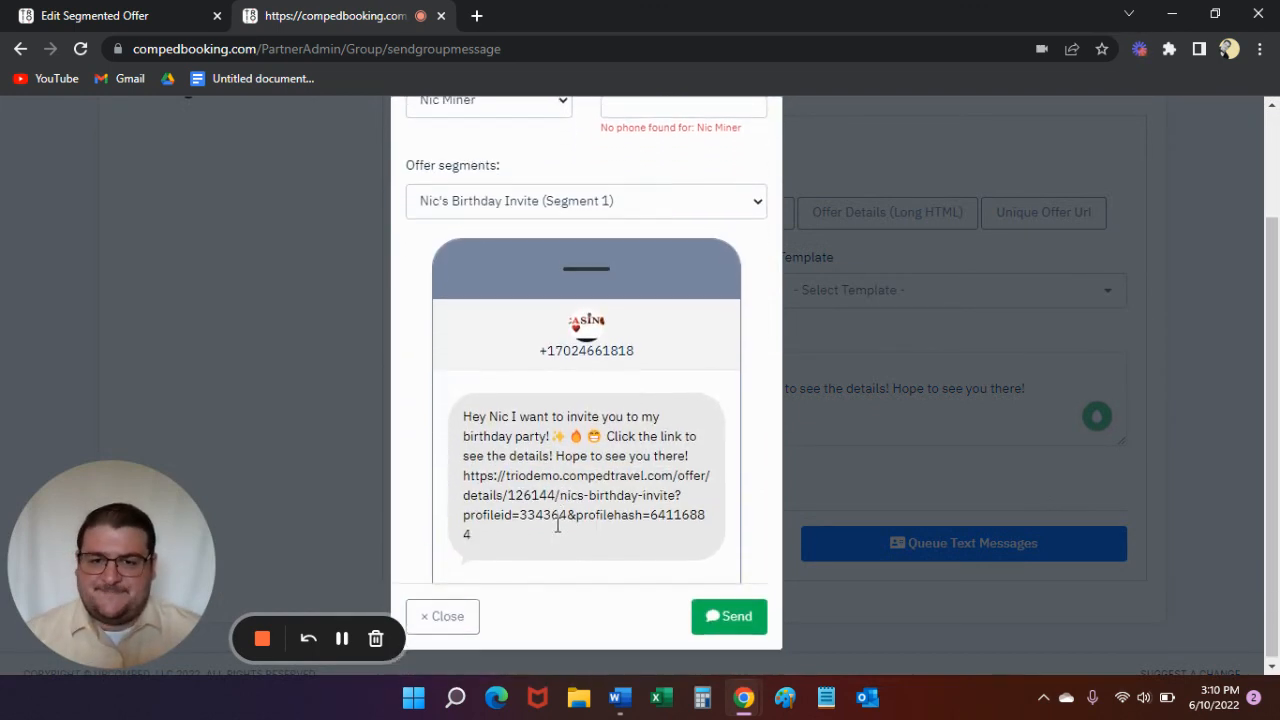
pyautogui.scroll(2, 546, 437)
pyautogui.scroll(-1, 533, 452)
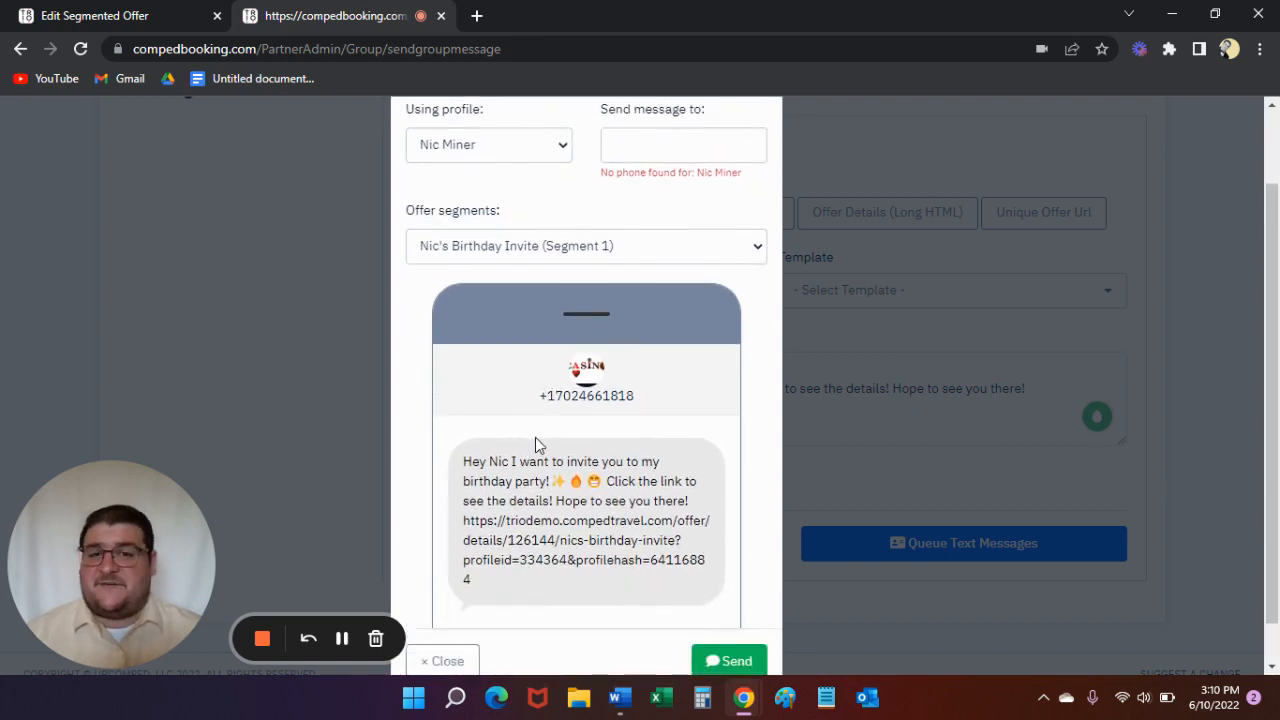
pyautogui.scroll(2, 540, 443)
pyautogui.scroll(-3, 535, 460)
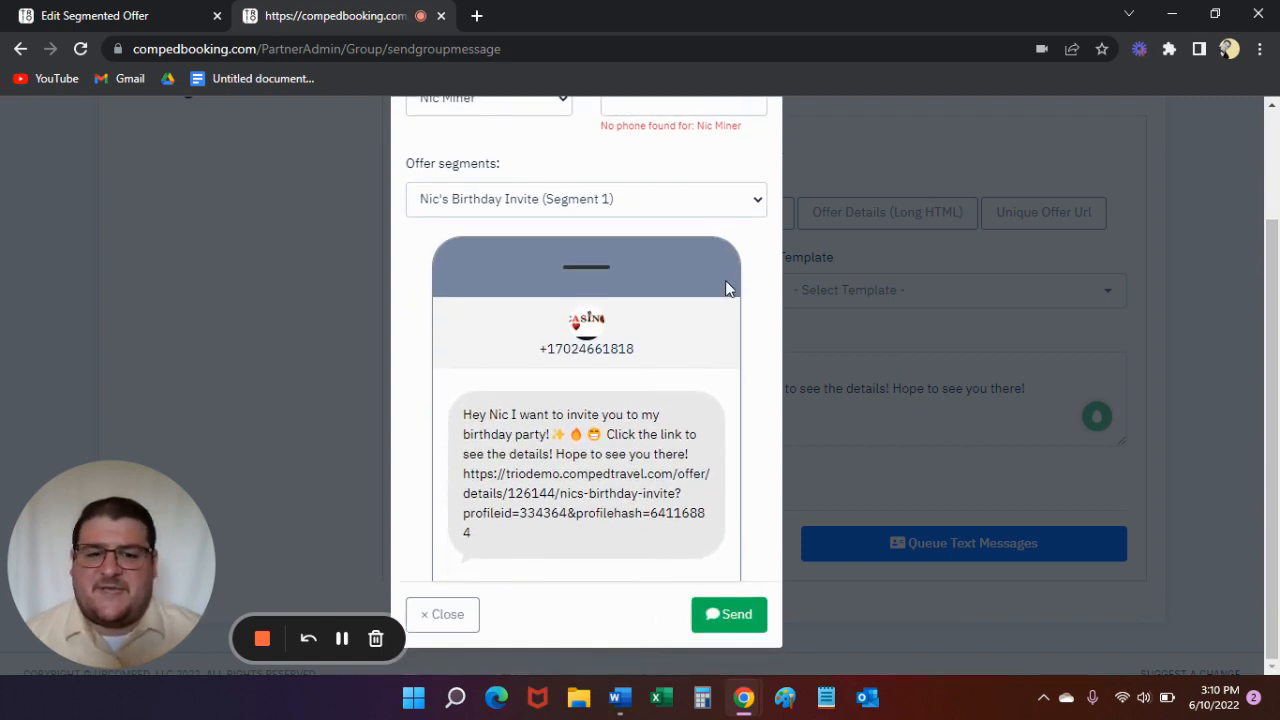
pyautogui.scroll(2, 727, 288)
pyautogui.click(759, 150)
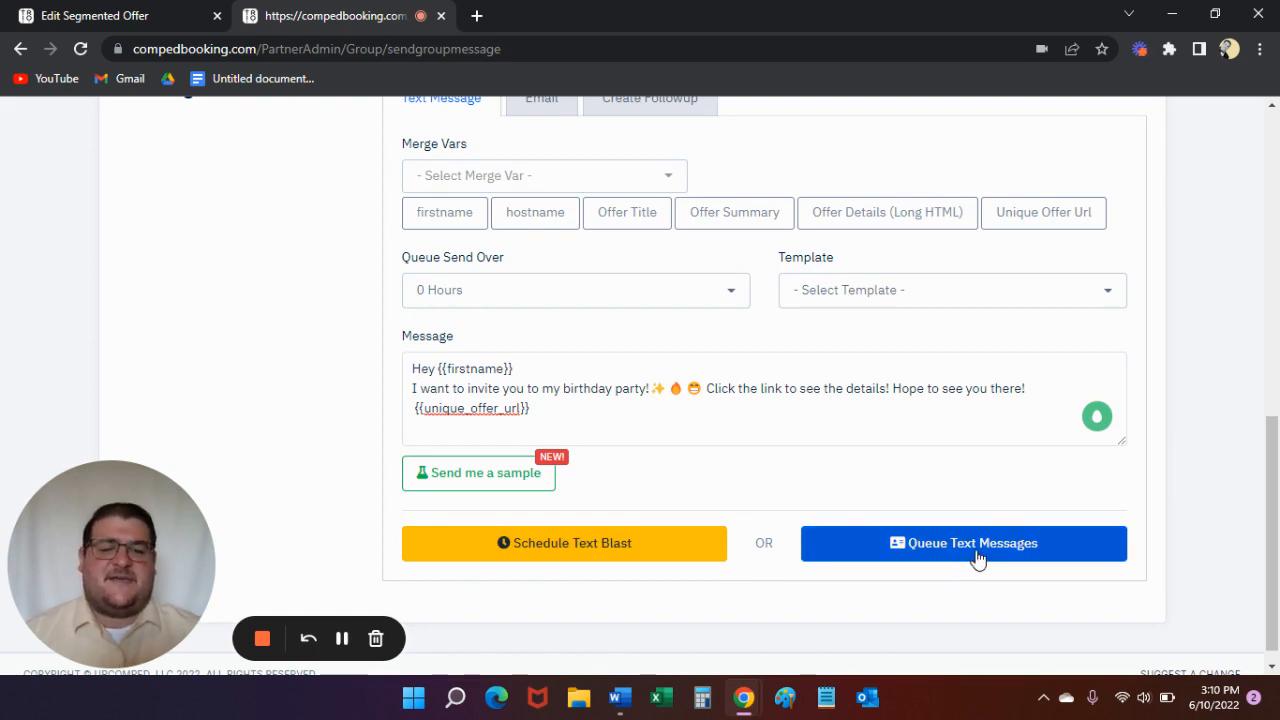
# - Set up a scheduled text blast with its scheduled date at 06/11/2022 3:30 PM
pyautogui.click(612, 557)
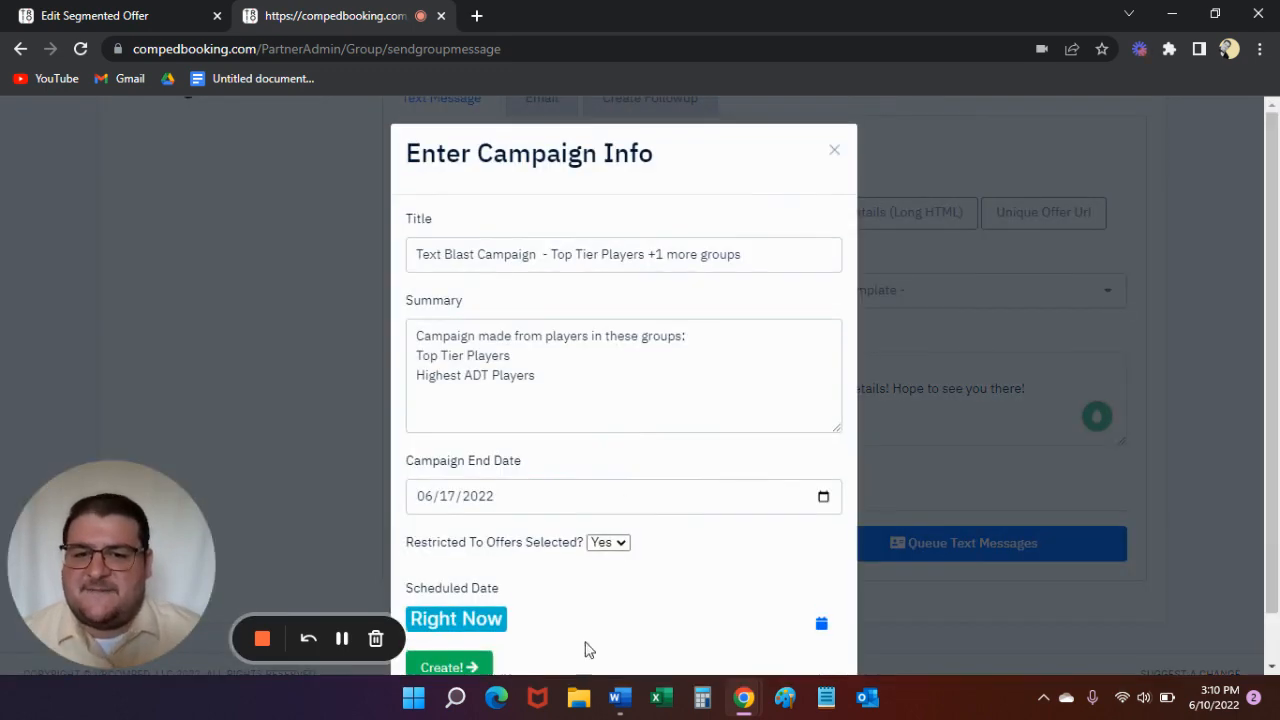
pyautogui.click(820, 627)
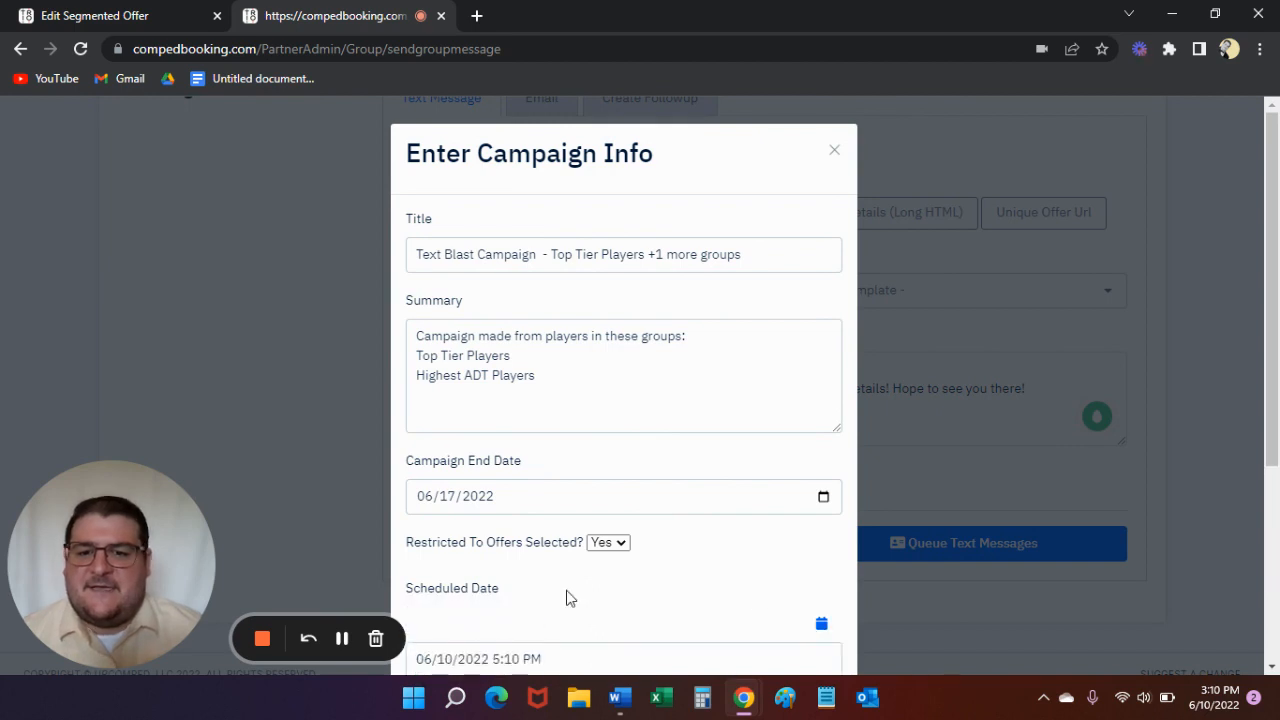
pyautogui.scroll(-3, 660, 586)
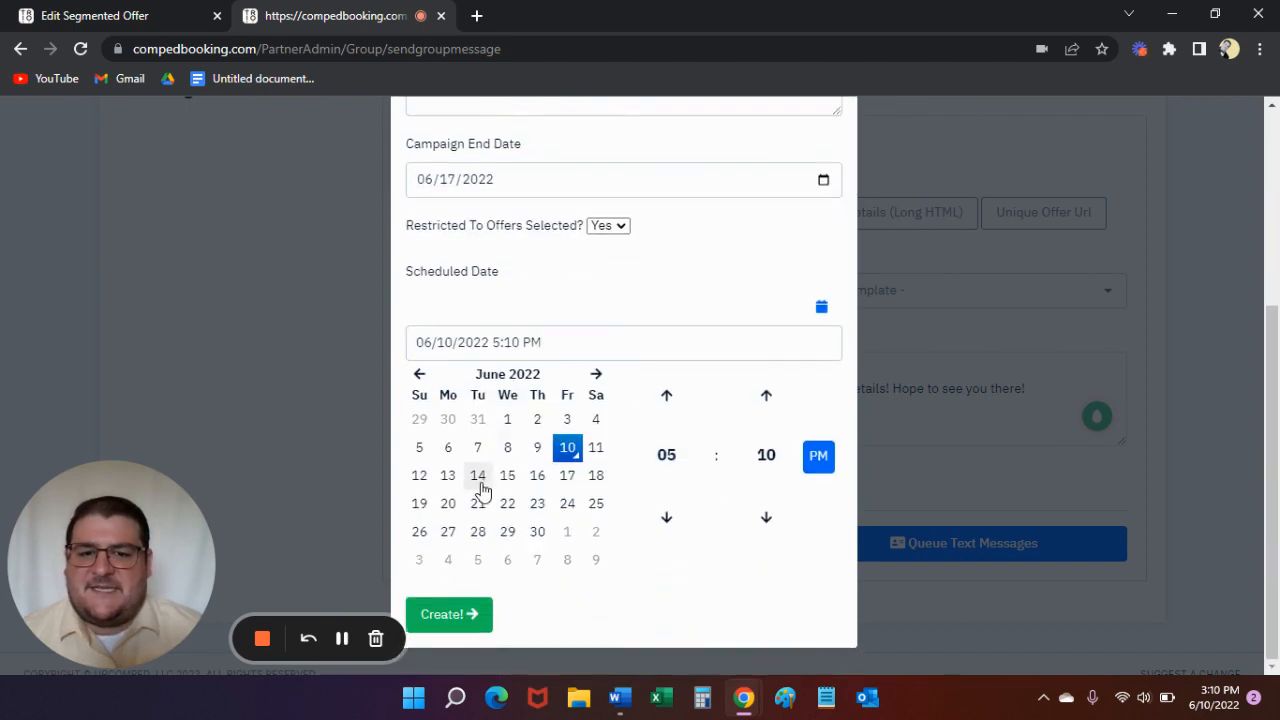
pyautogui.click(596, 447)
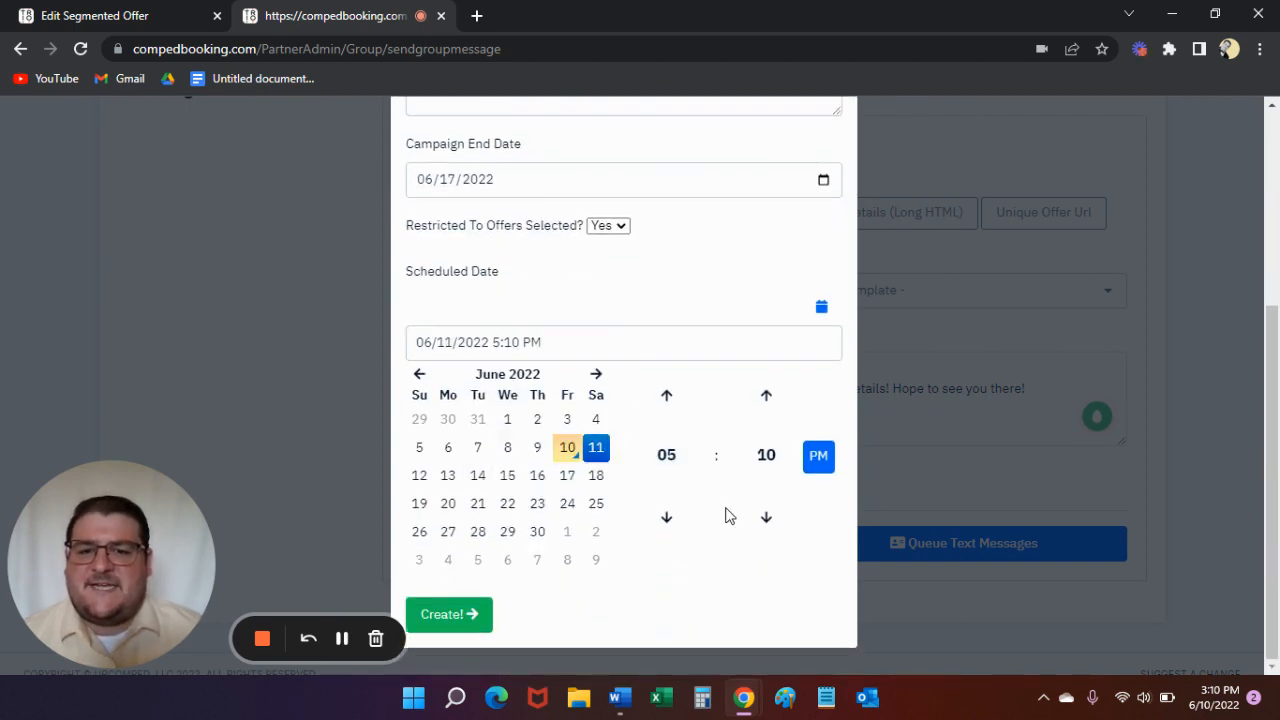
pyautogui.click(670, 517)
pyautogui.click(757, 457)
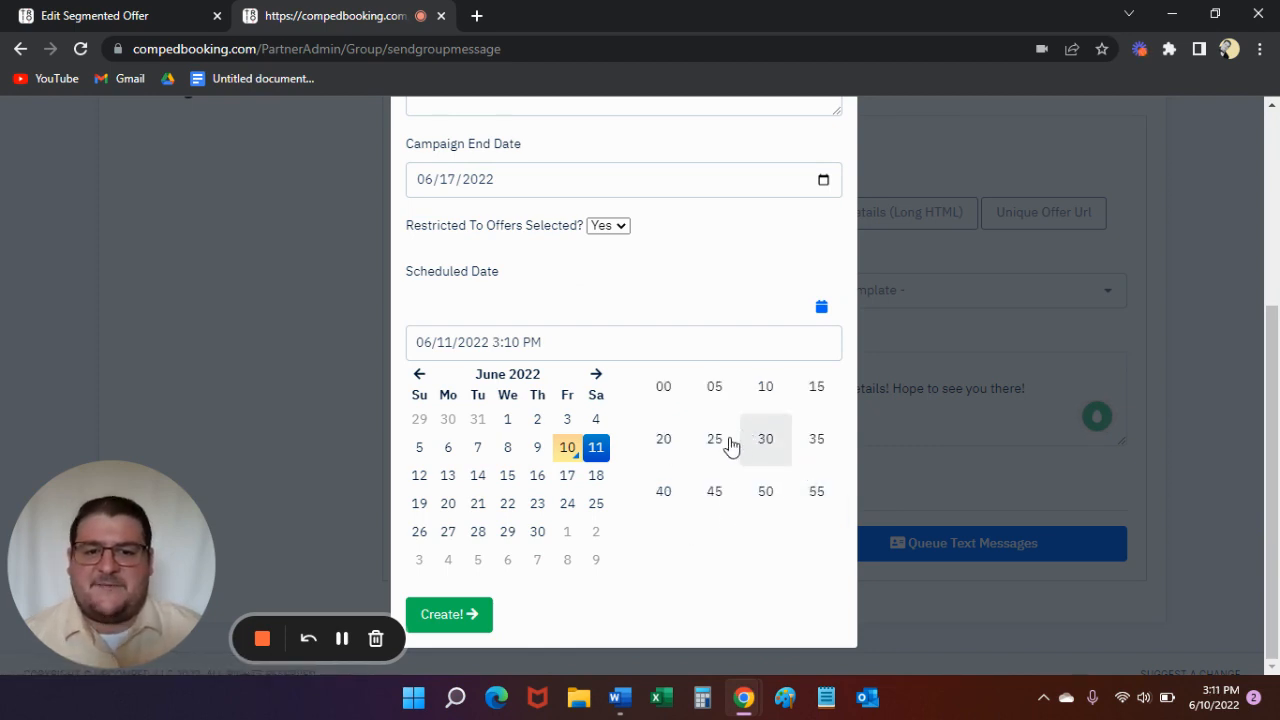
pyautogui.click(766, 443)
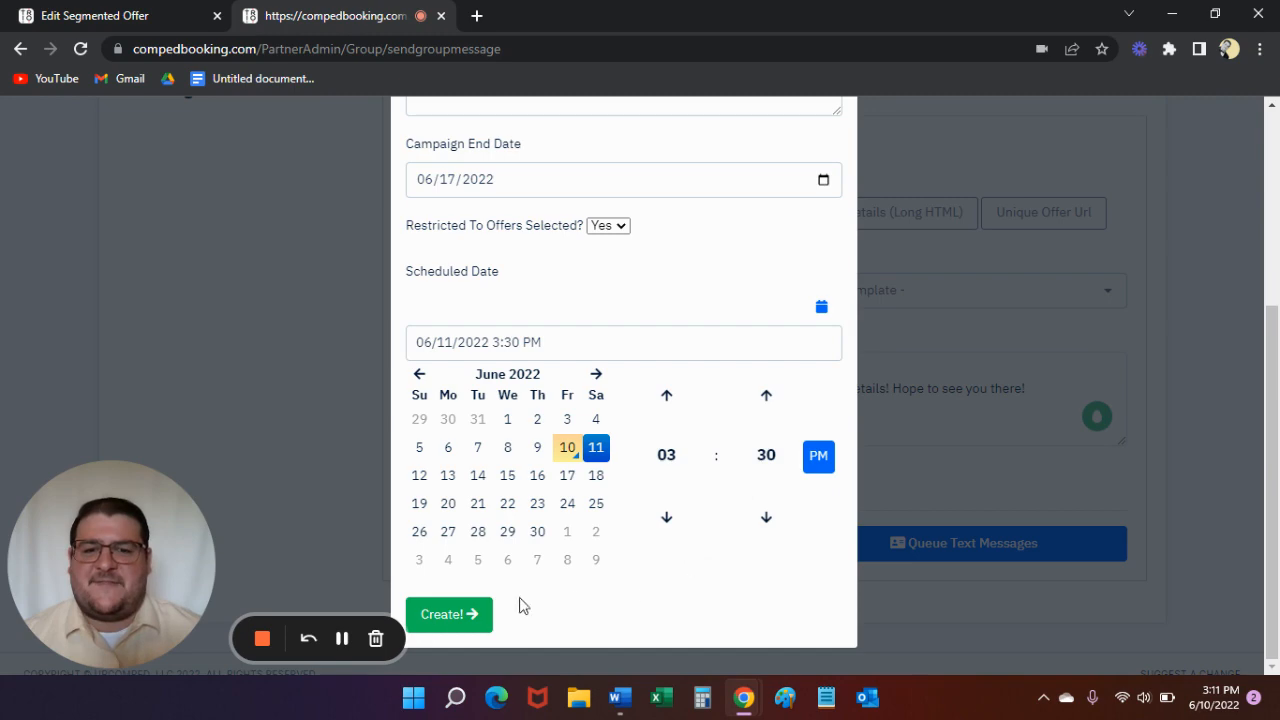
# - Create the scheduled text blast campaign and dismiss the confirmation
pyautogui.click(449, 617)
pyautogui.click(826, 455)
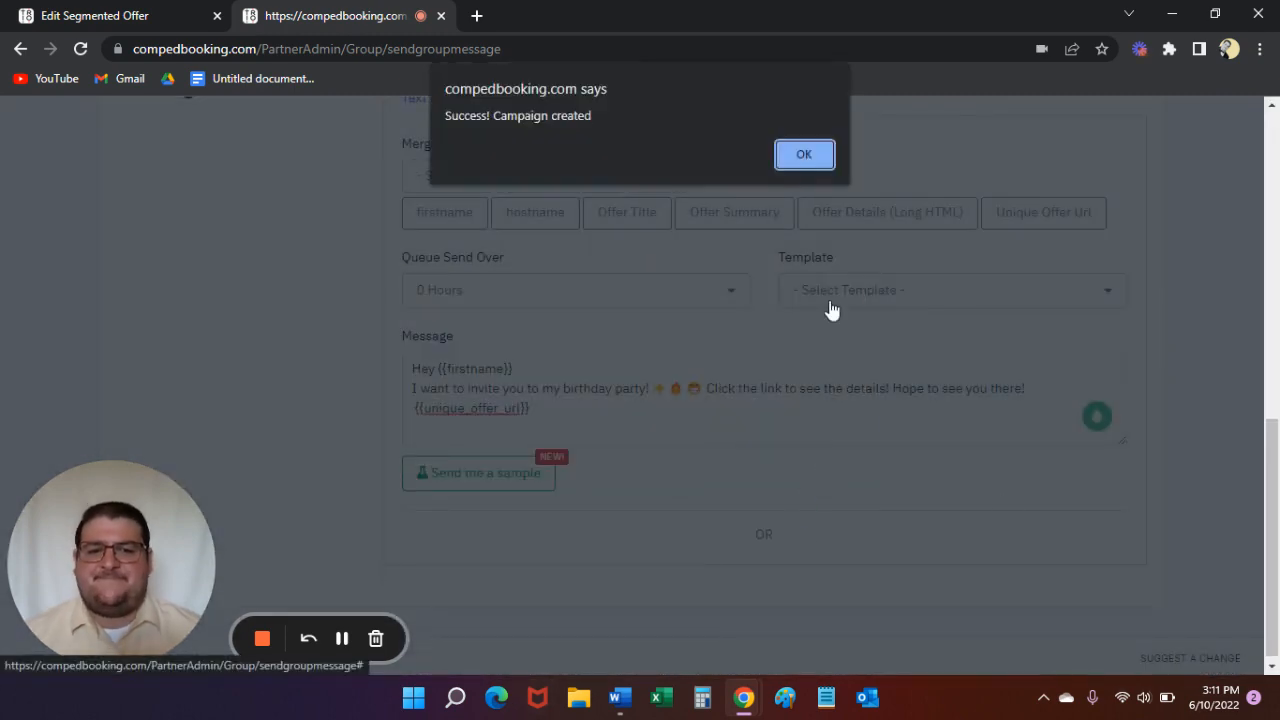
pyautogui.click(791, 166)
pyautogui.scroll(2, 637, 503)
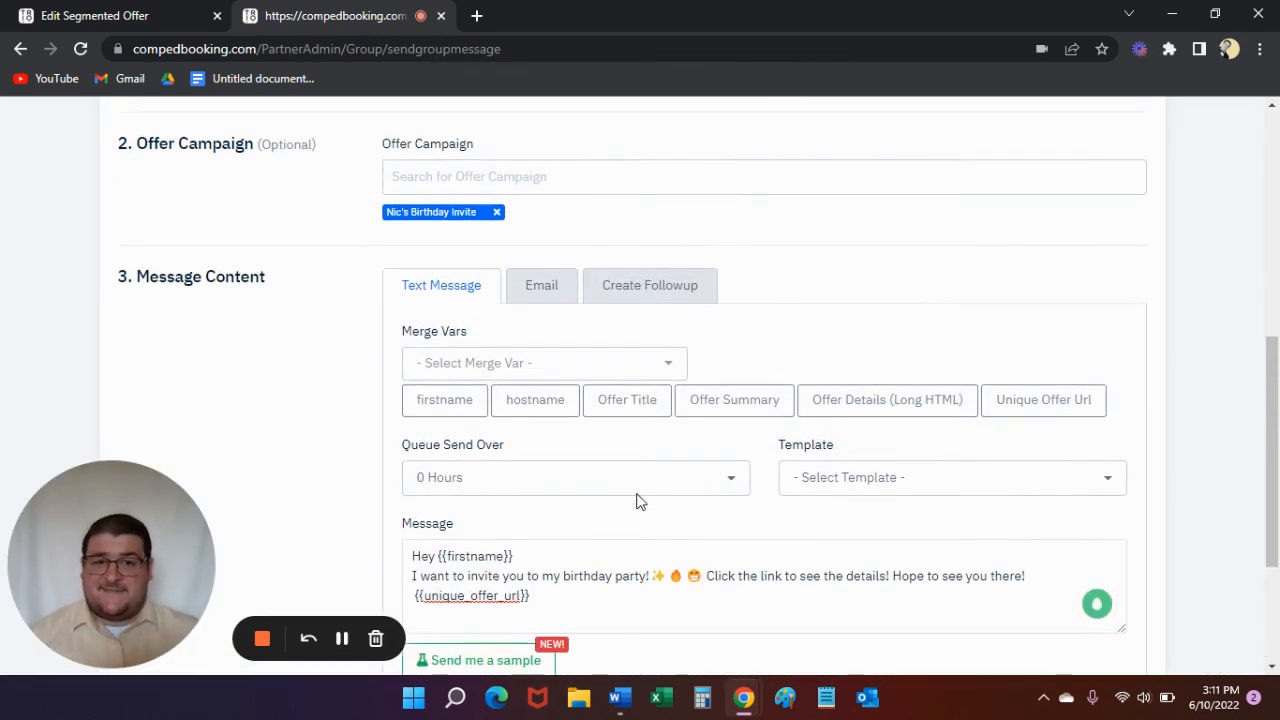
pyautogui.scroll(7, 639, 503)
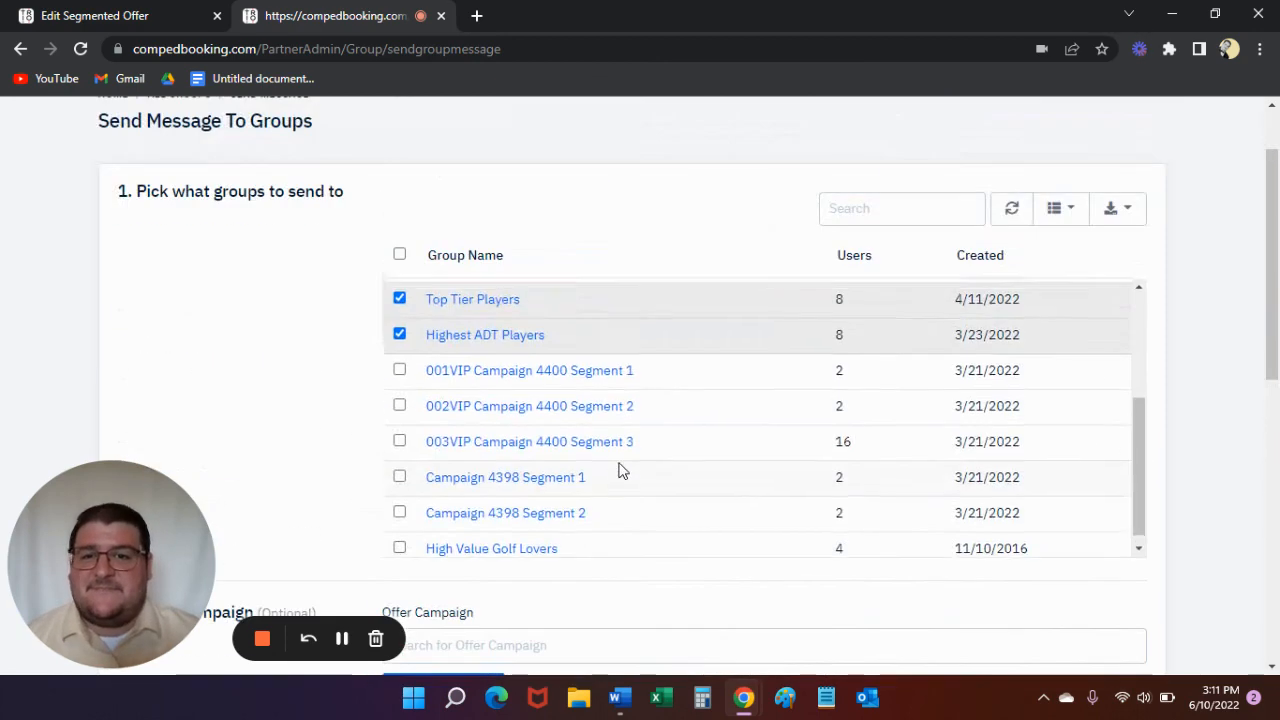
pyautogui.scroll(2, 523, 260)
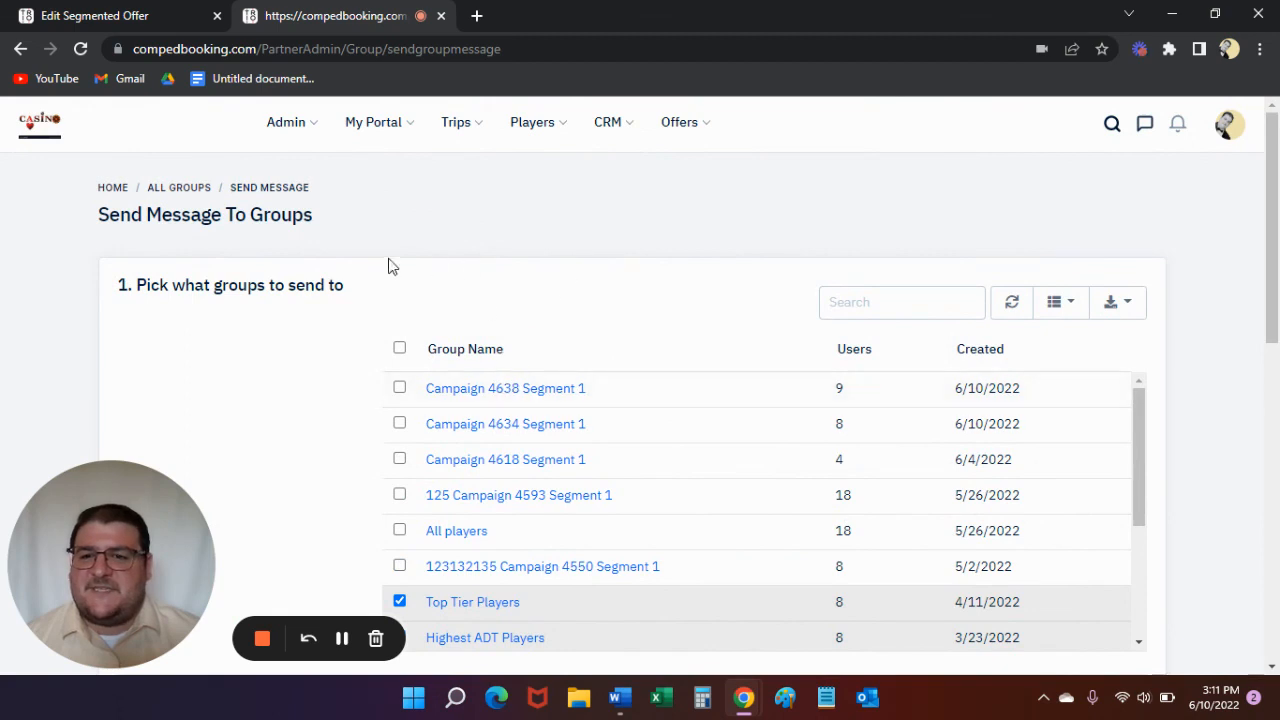
# - Open the Top Tier Players group, search the site for one member's full name, and open that player's profile
pyautogui.click(465, 606)
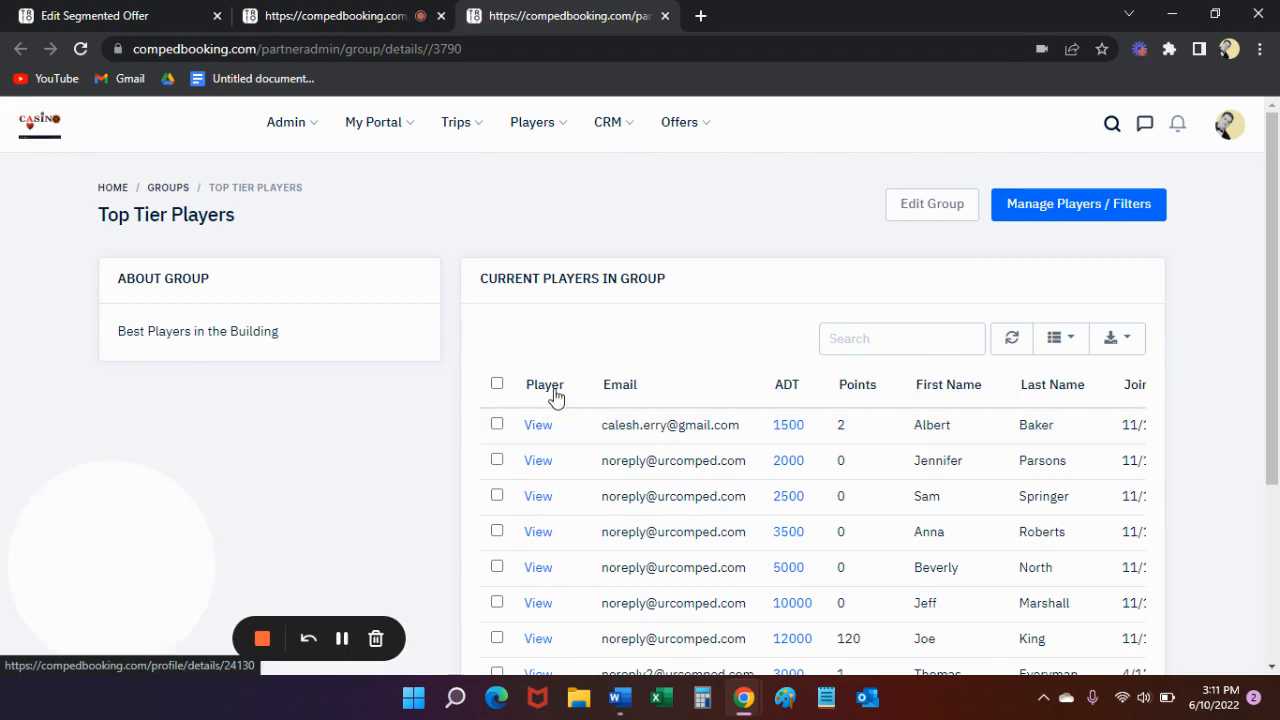
pyautogui.click(1112, 124)
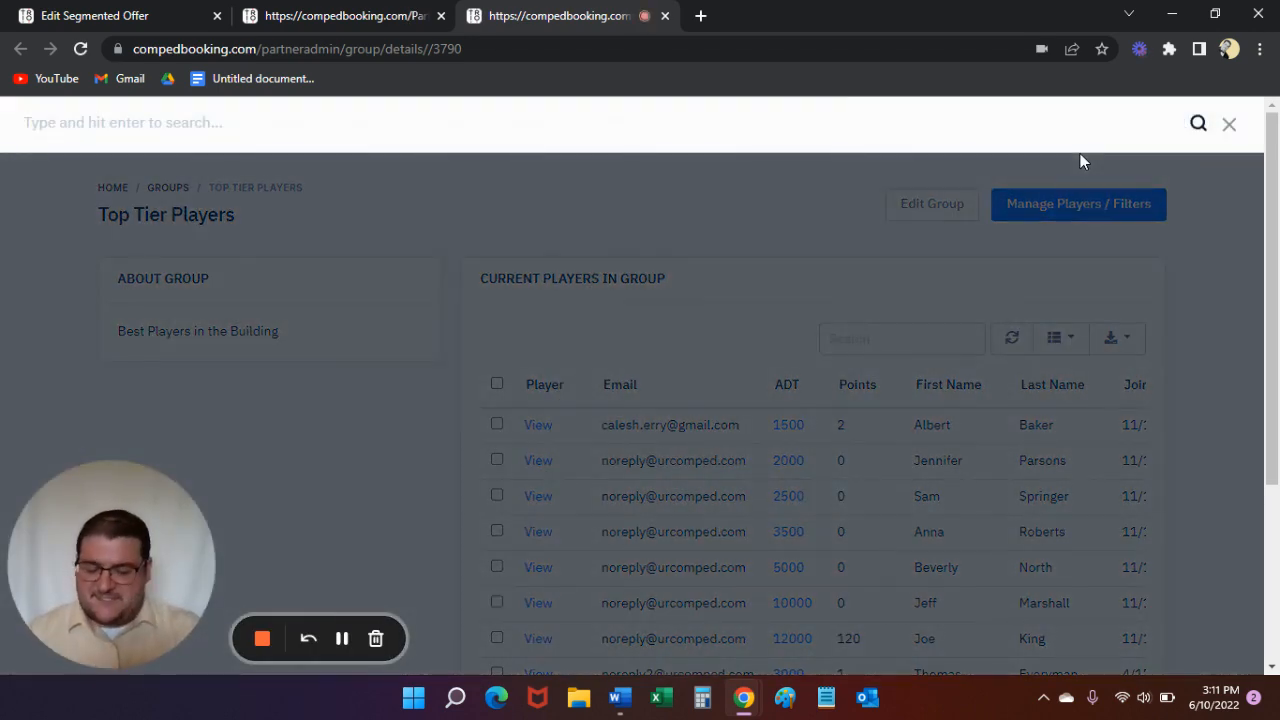
pyautogui.write('thomas everyman')
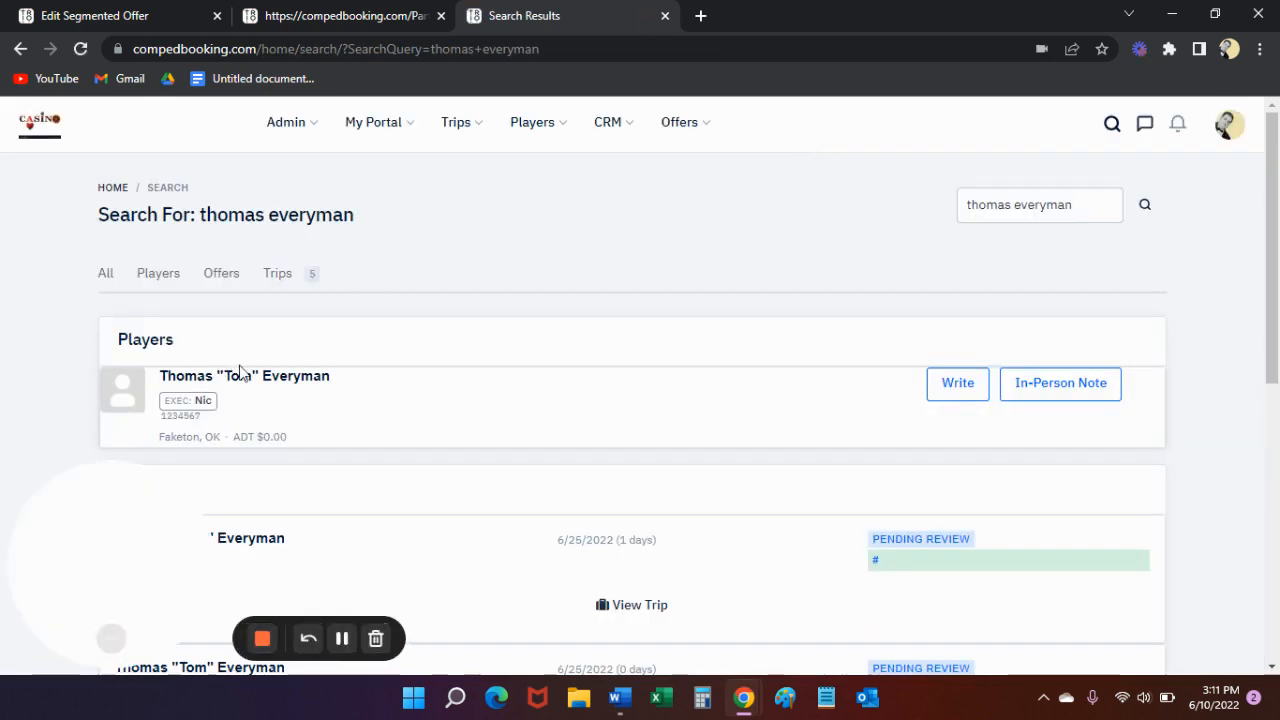
pyautogui.click(256, 380)
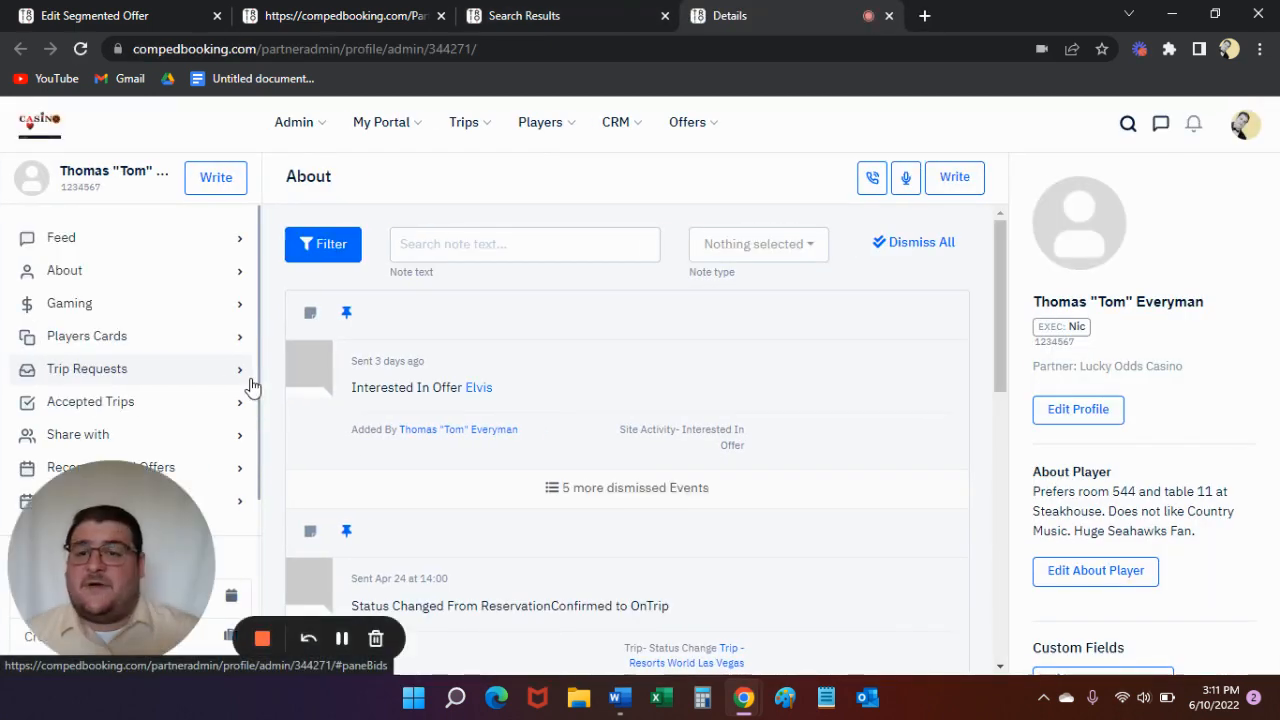
# - Show the player's recommended offers and open the unique link of the October 9 birthday invite
pyautogui.scroll(-2, 294, 334)
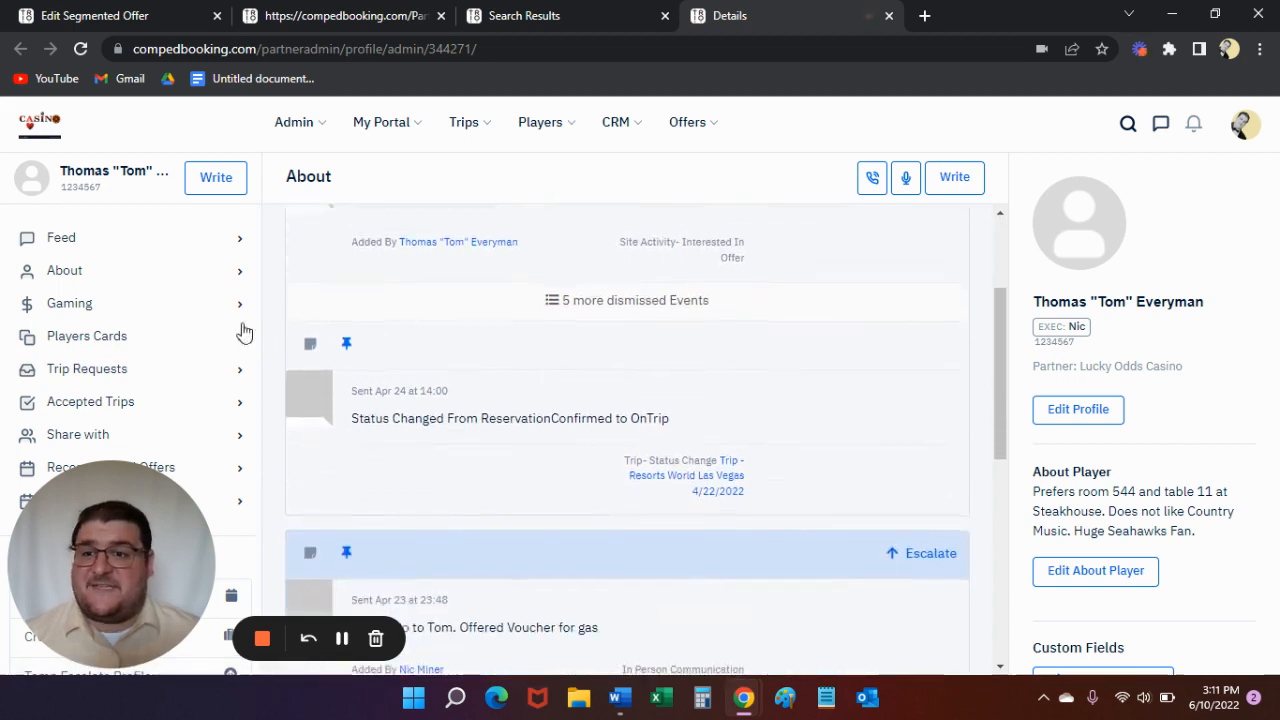
pyautogui.scroll(-2, 168, 441)
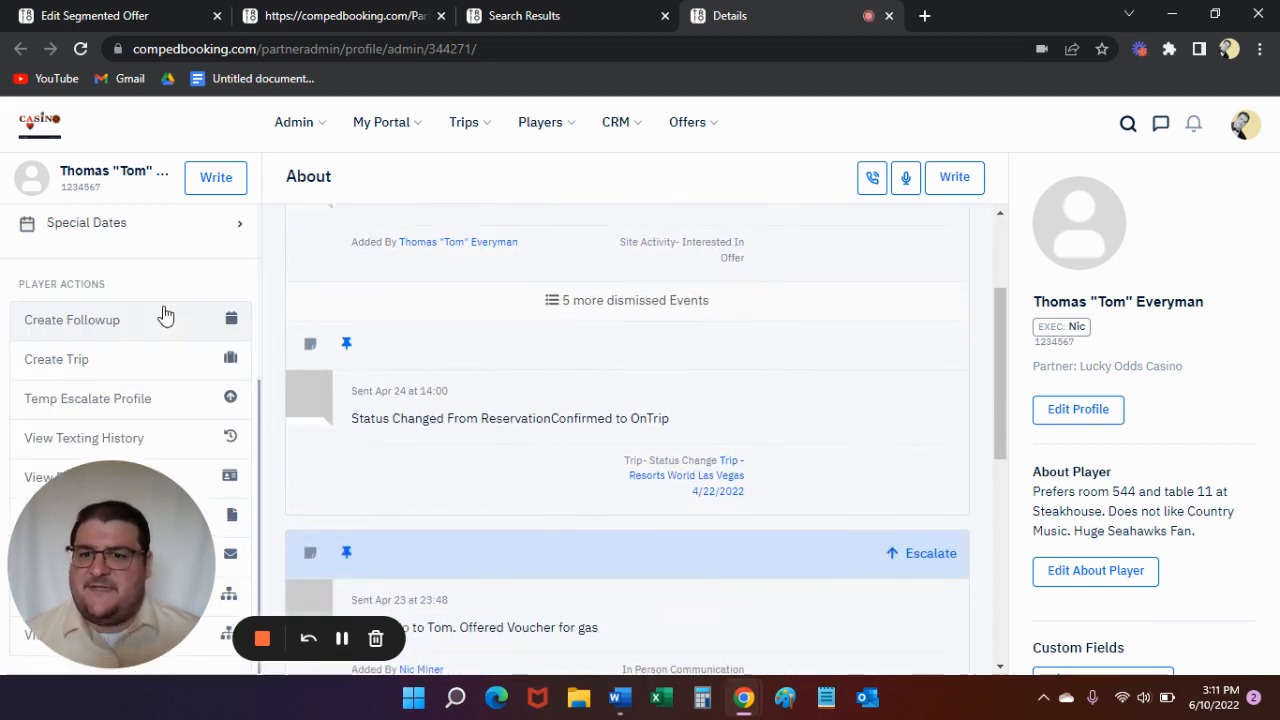
pyautogui.scroll(1, 240, 375)
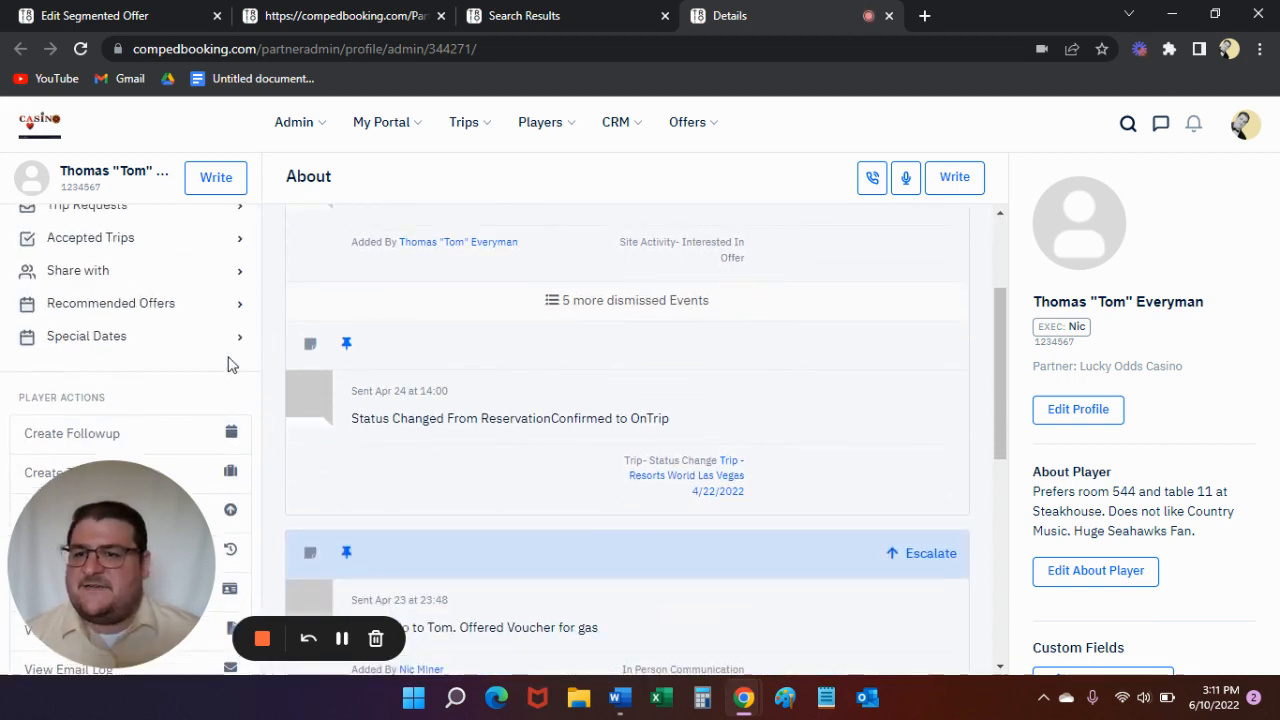
pyautogui.click(88, 310)
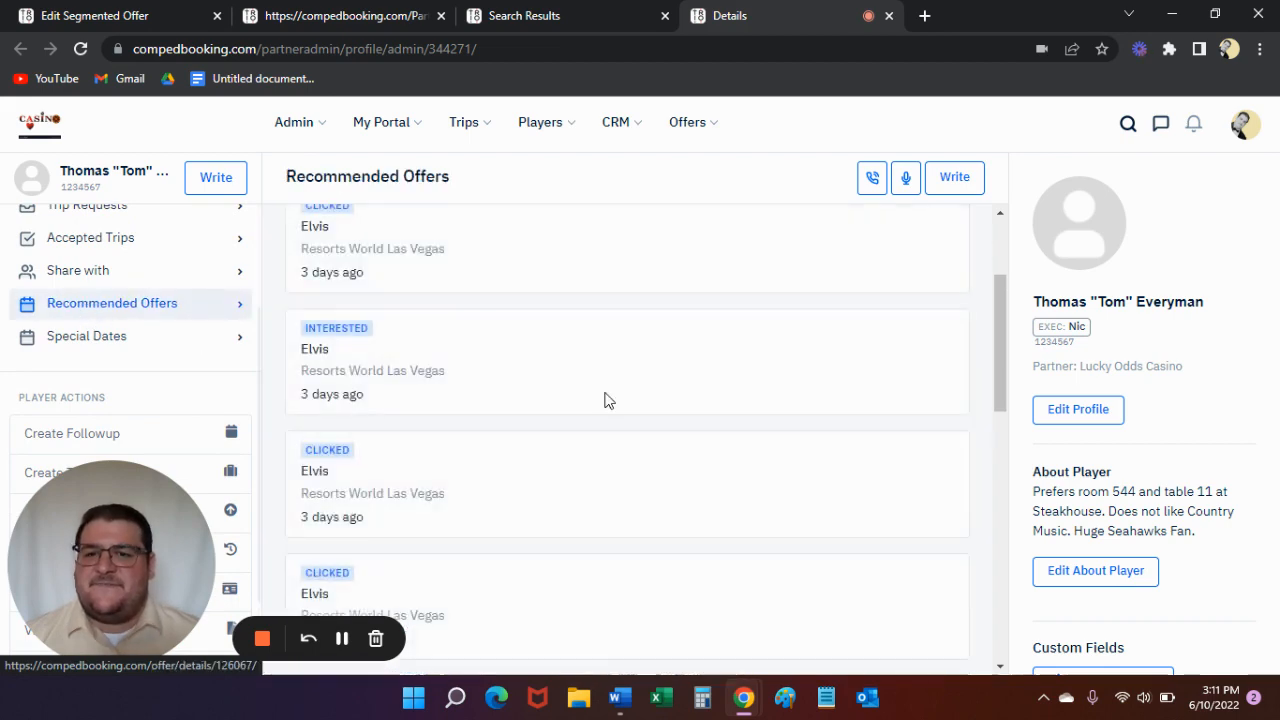
pyautogui.moveTo(999, 305); pyautogui.dragTo(1012, 505)
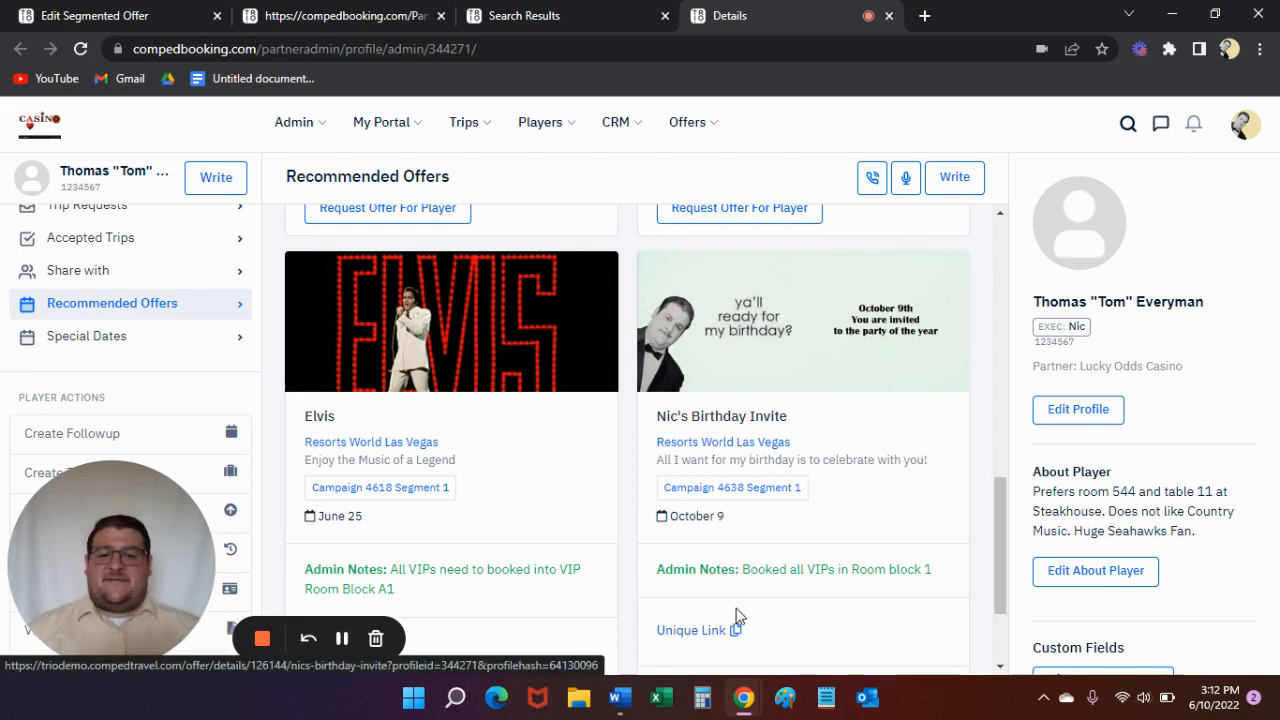
pyautogui.click(689, 631)
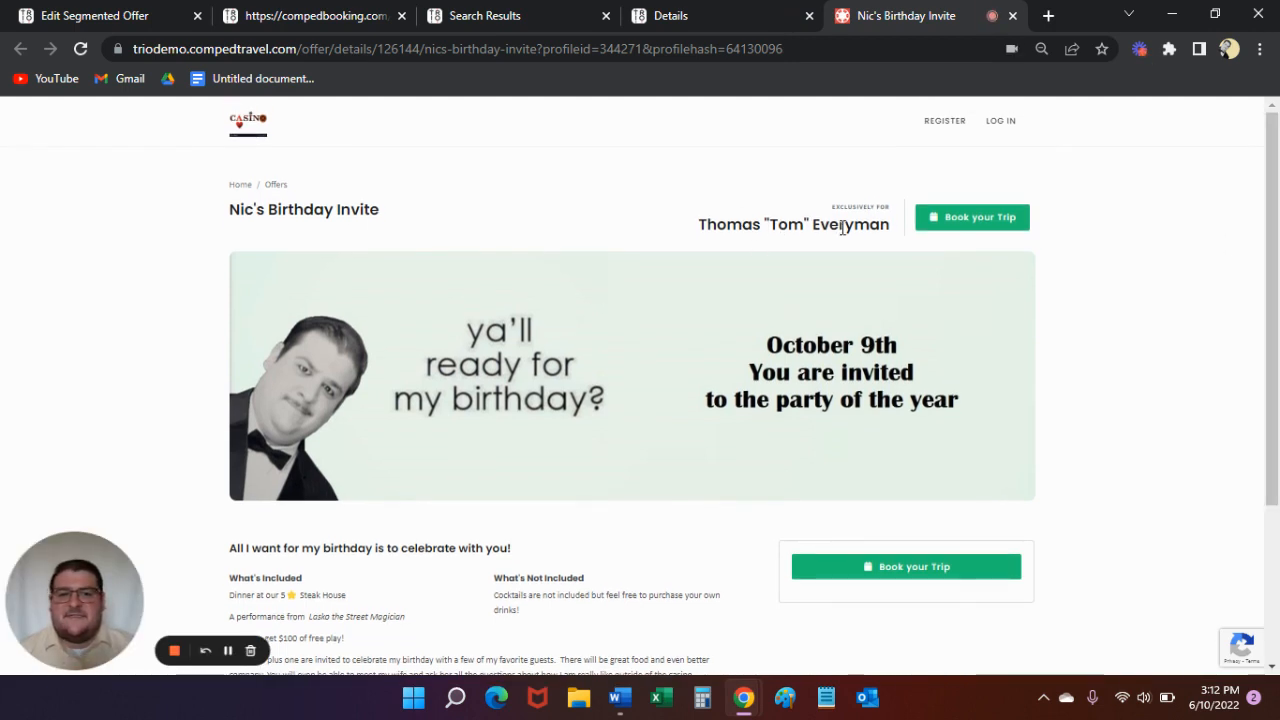
# - Look over the birthday offer page, open its question form from the trip booking prompt, and close the form unanswered
pyautogui.moveTo(1272, 212)
pyautogui.mouseDown()
pyautogui.moveTo(1269, 371)
pyautogui.moveTo(1276, 209)
pyautogui.mouseUp()
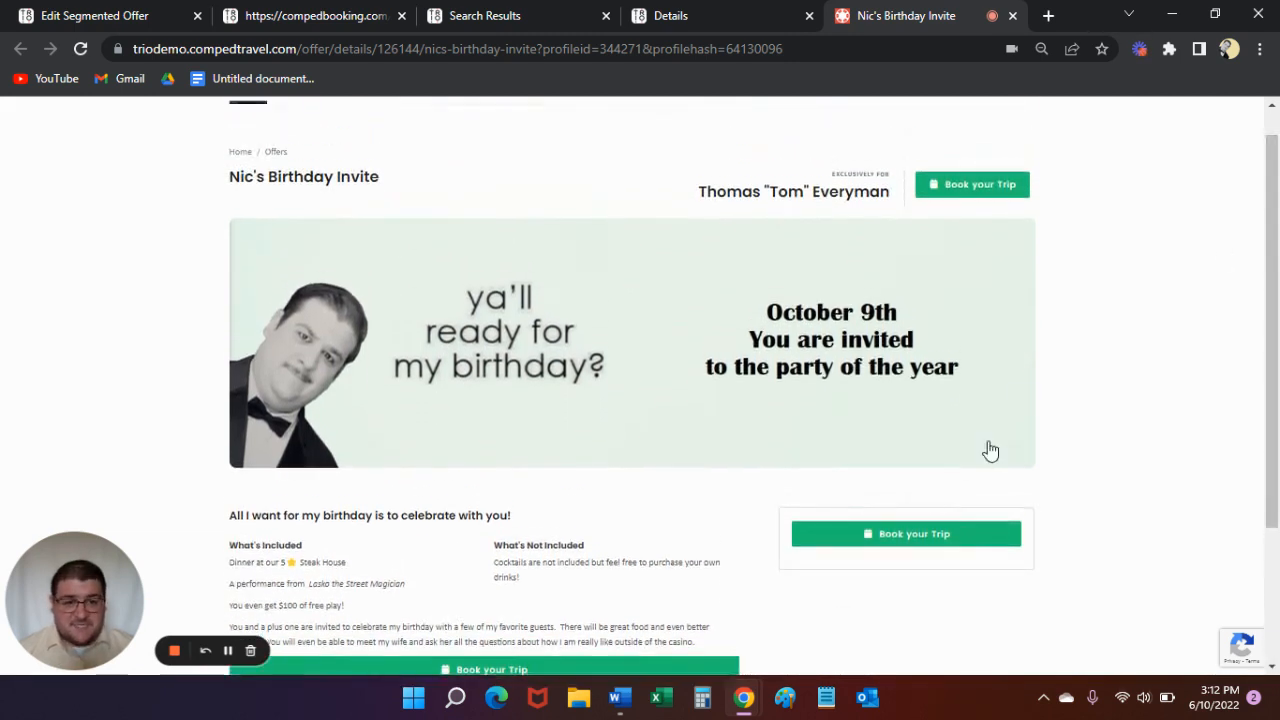
pyautogui.click(975, 187)
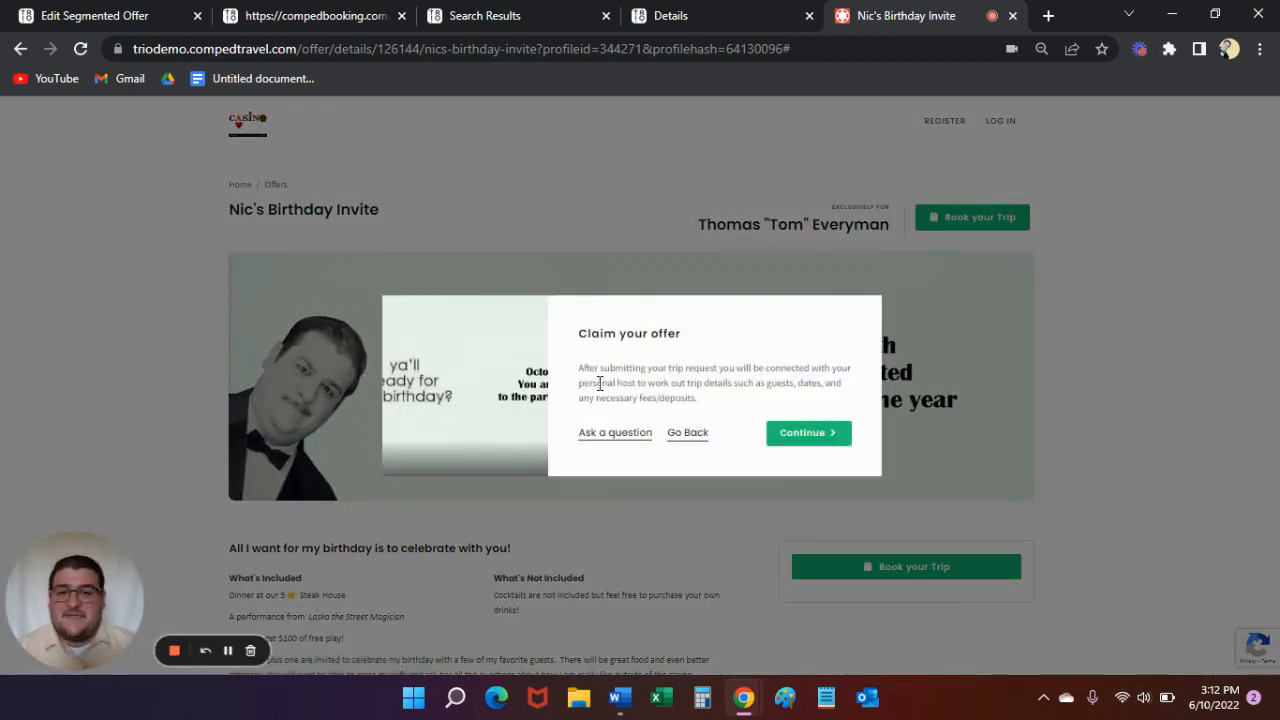
pyautogui.click(592, 434)
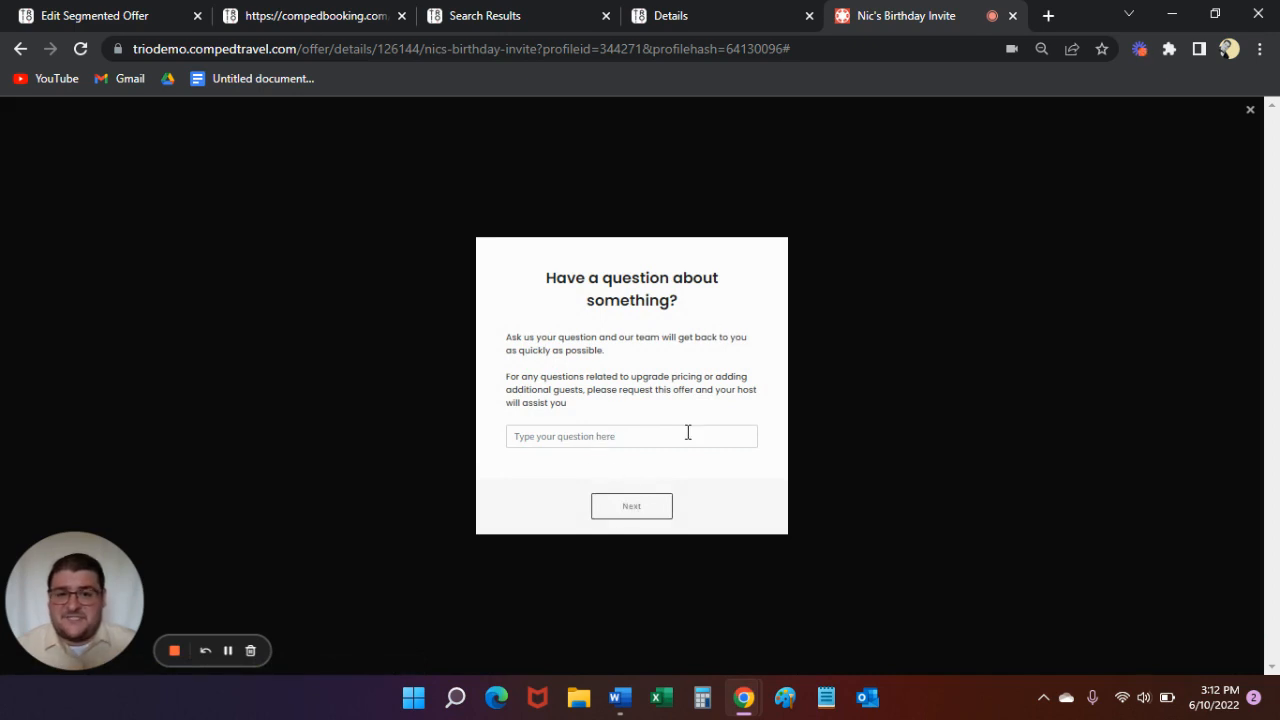
pyautogui.click(1250, 110)
# - Start the trip request for the birthday offer with the 10/9/2022 date, the One Bed room type and no special requests
pyautogui.click(962, 222)
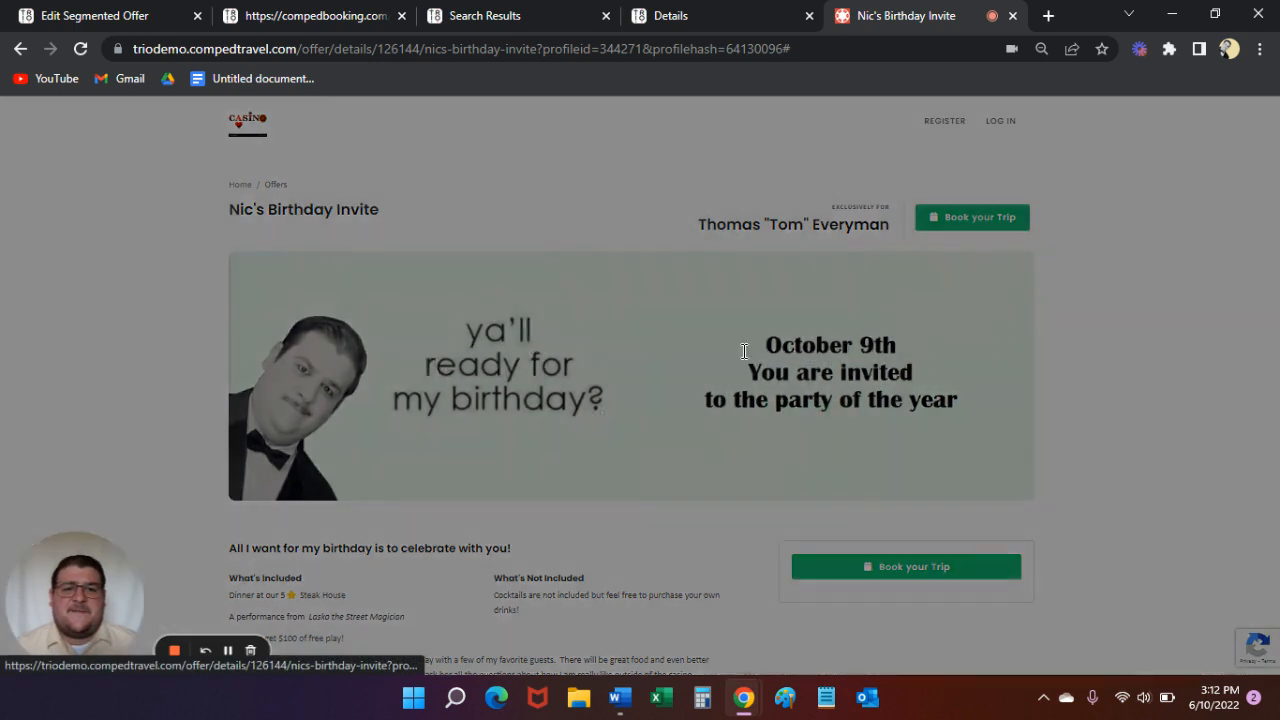
pyautogui.click(790, 437)
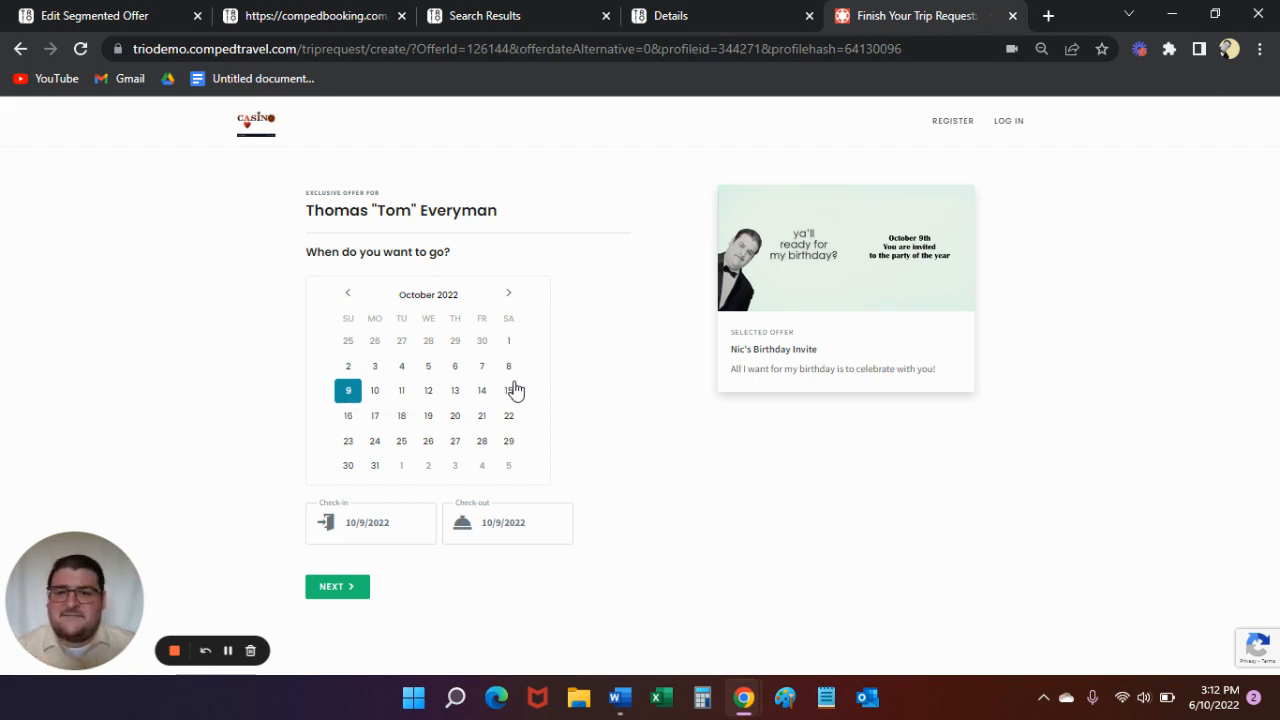
pyautogui.click(353, 597)
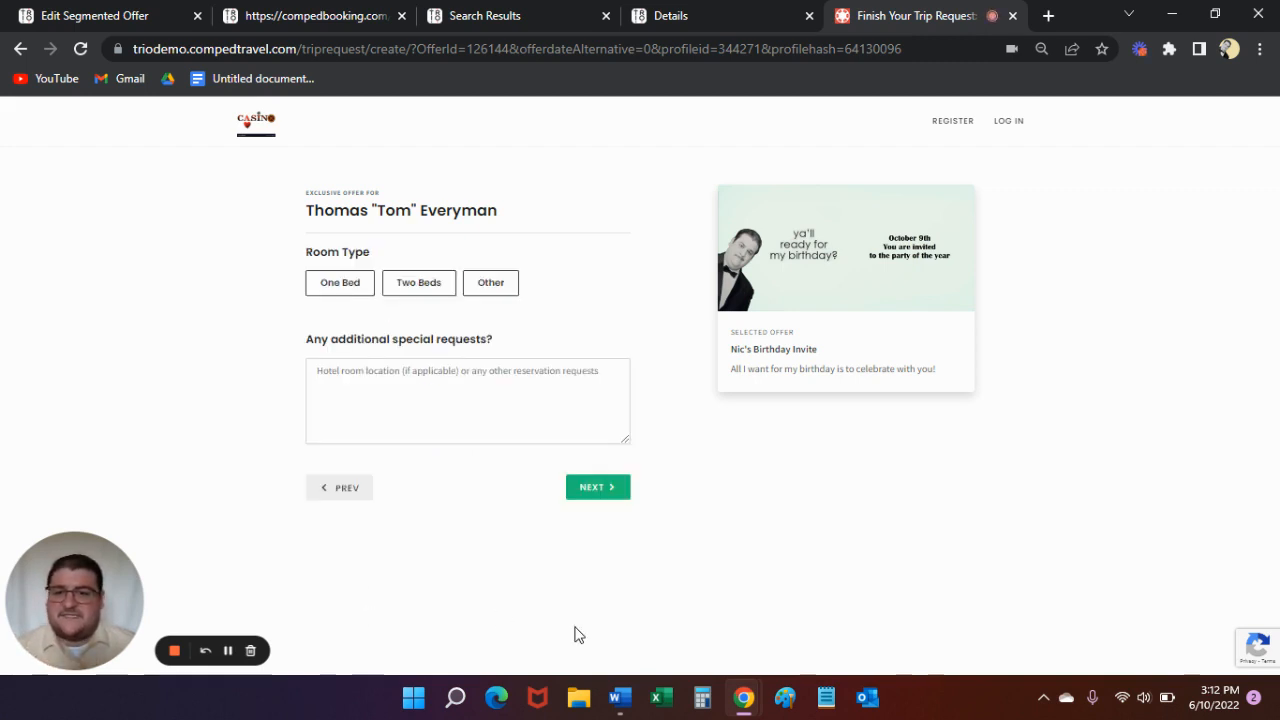
pyautogui.click(344, 290)
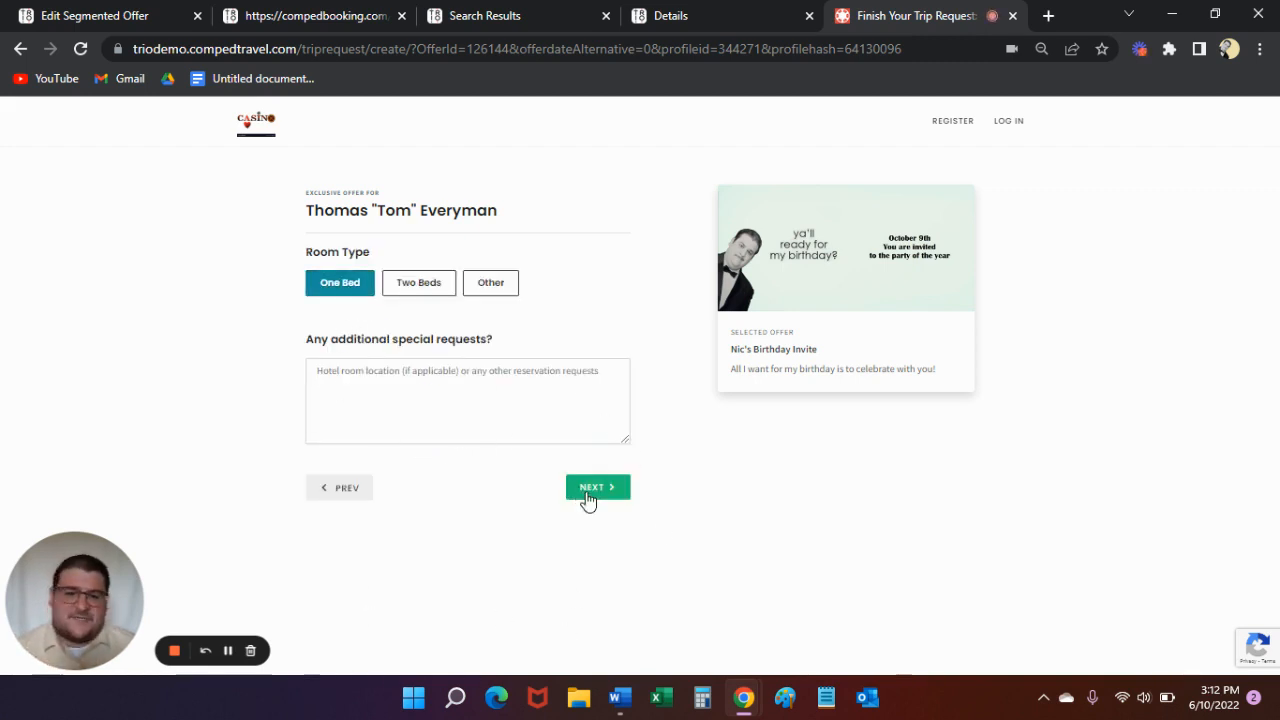
pyautogui.click(468, 401)
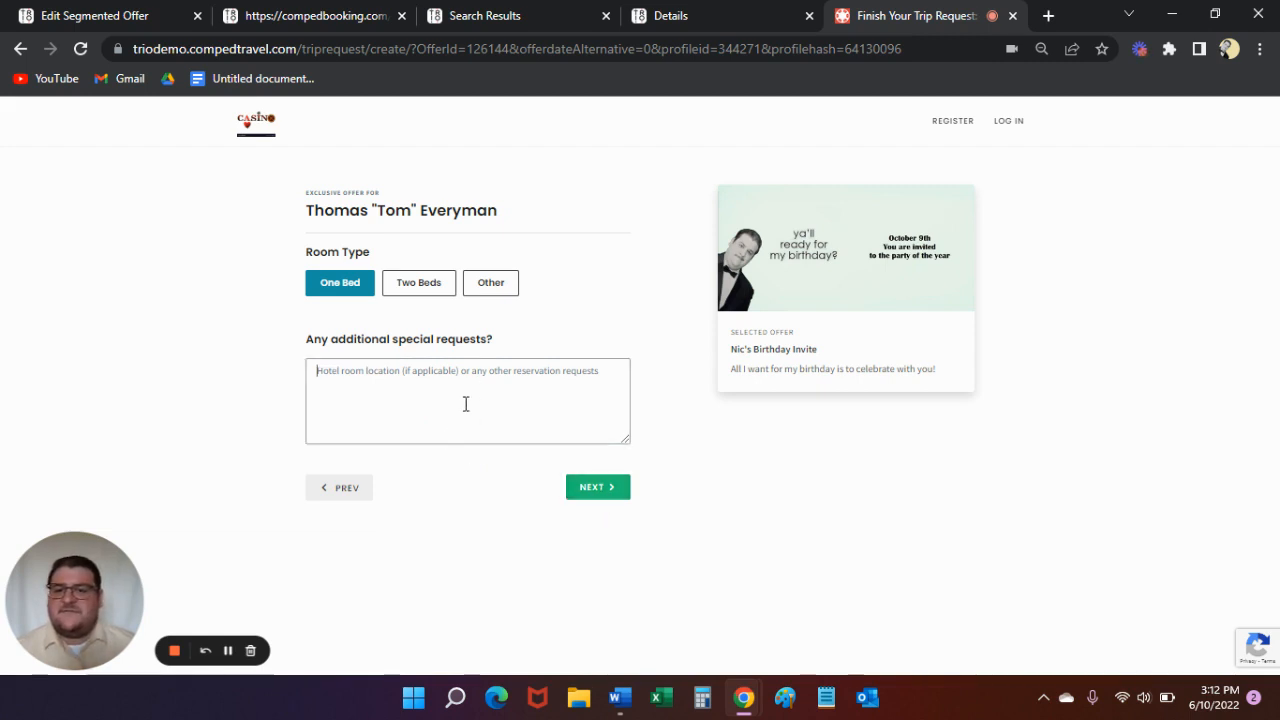
pyautogui.click(592, 487)
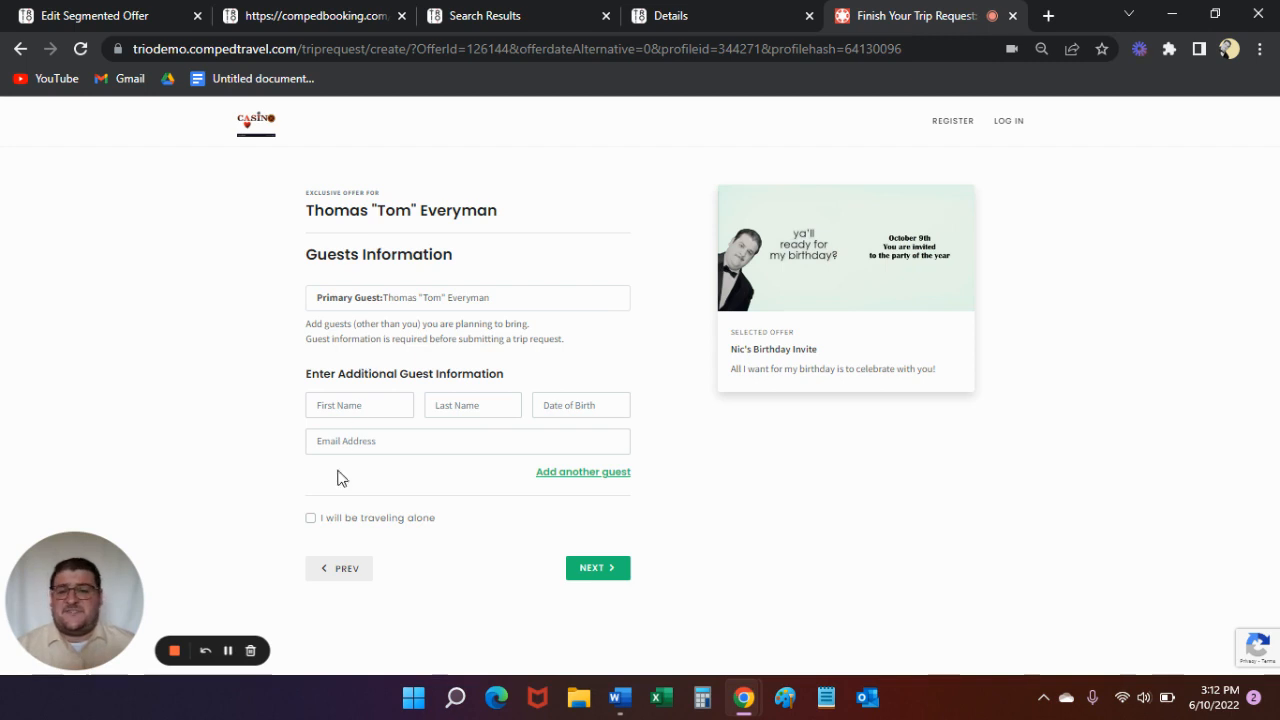
# - Mark the guest as traveling alone and continue to the trip request review
pyautogui.click(311, 521)
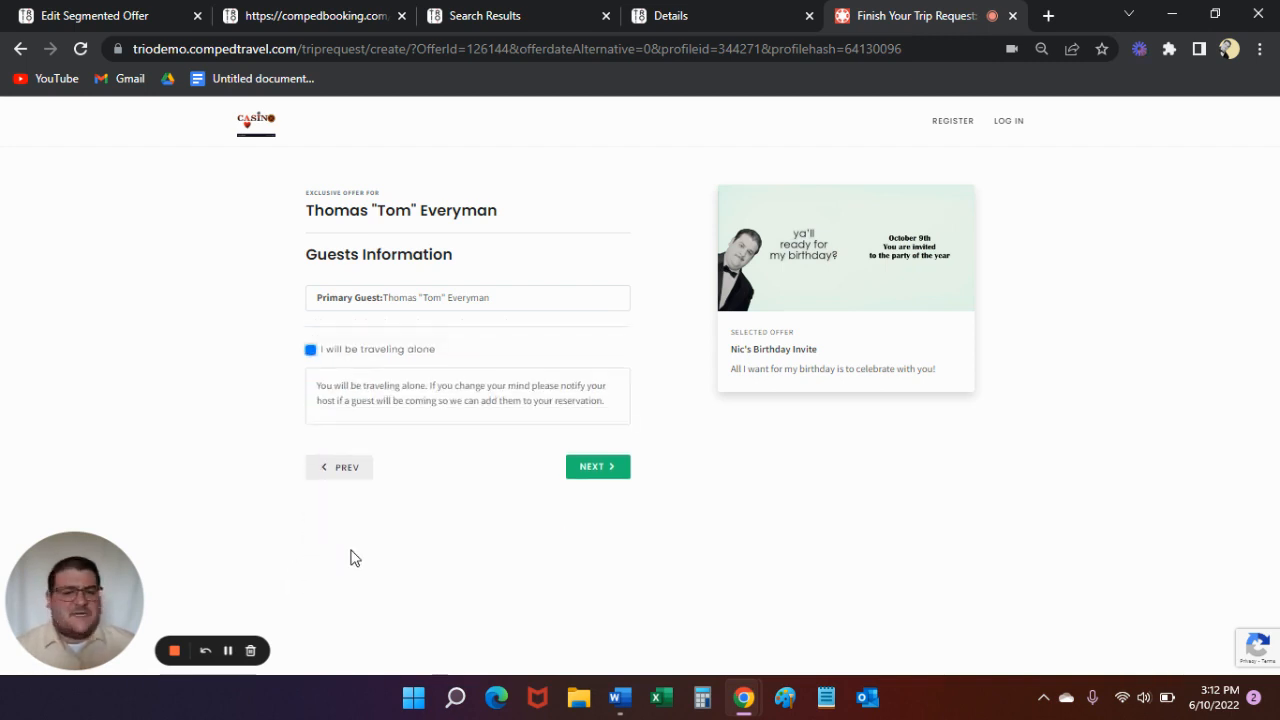
pyautogui.click(311, 352)
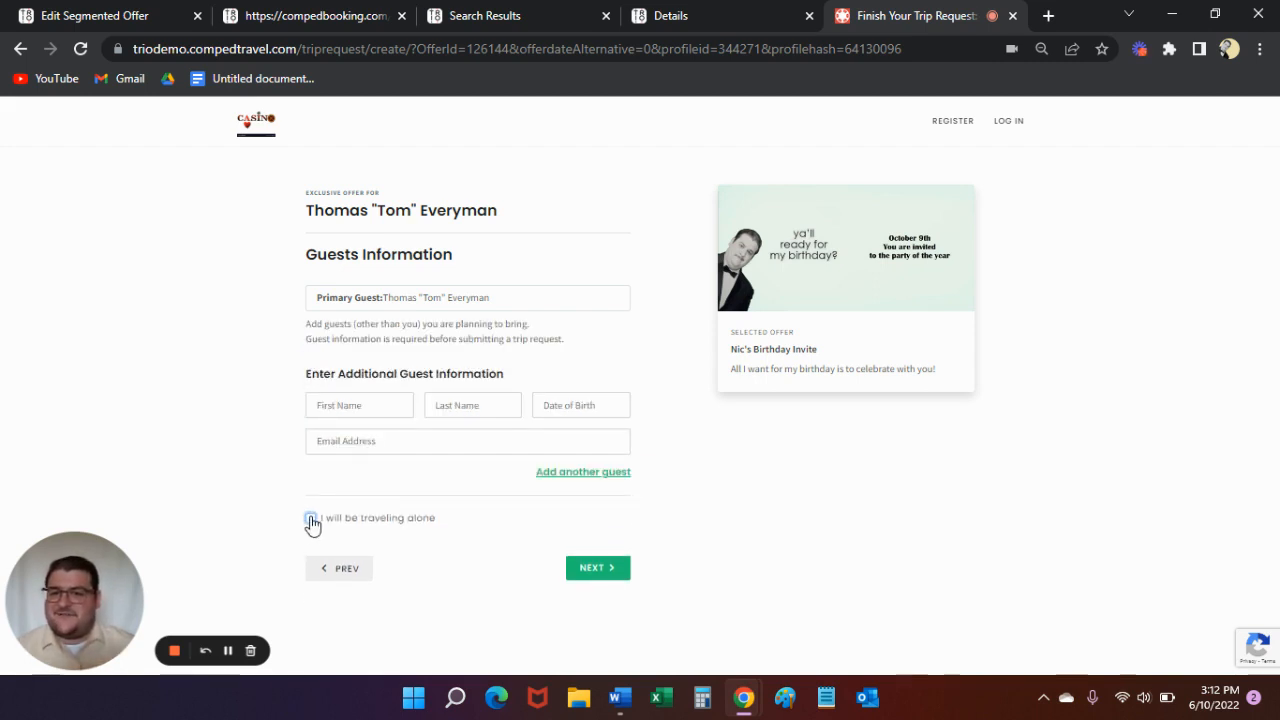
pyautogui.click(310, 518)
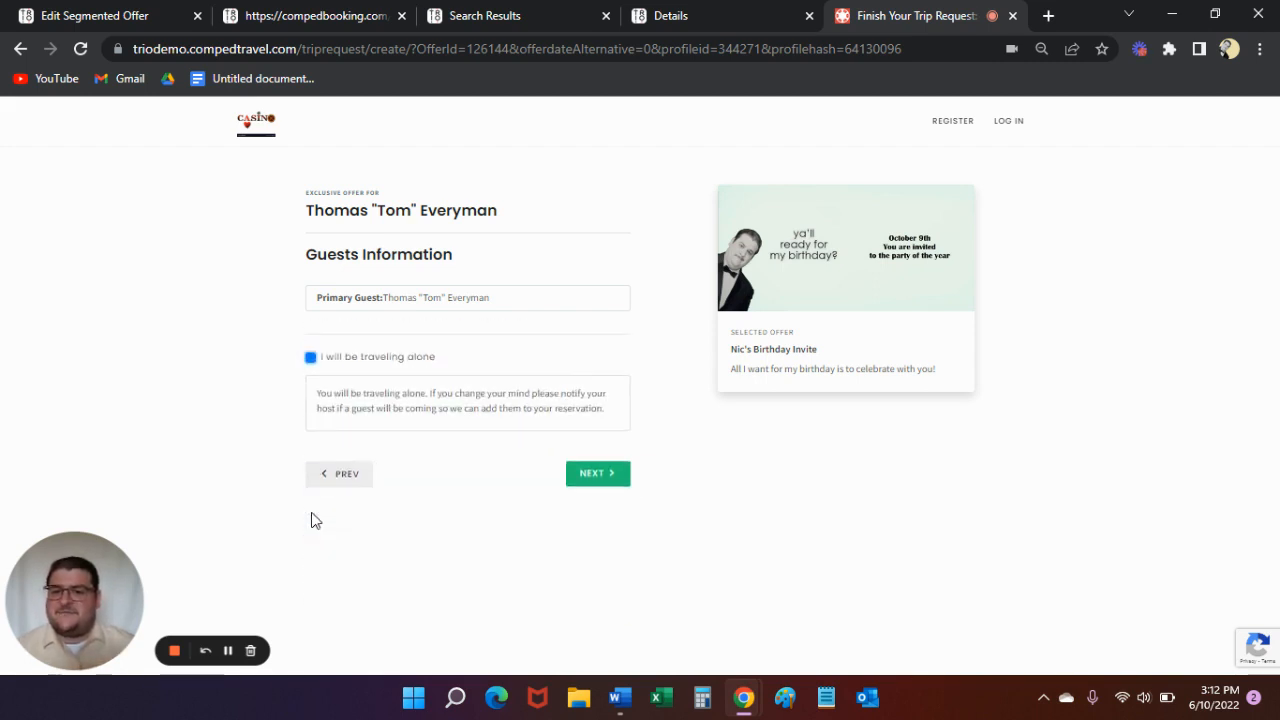
pyautogui.click(597, 472)
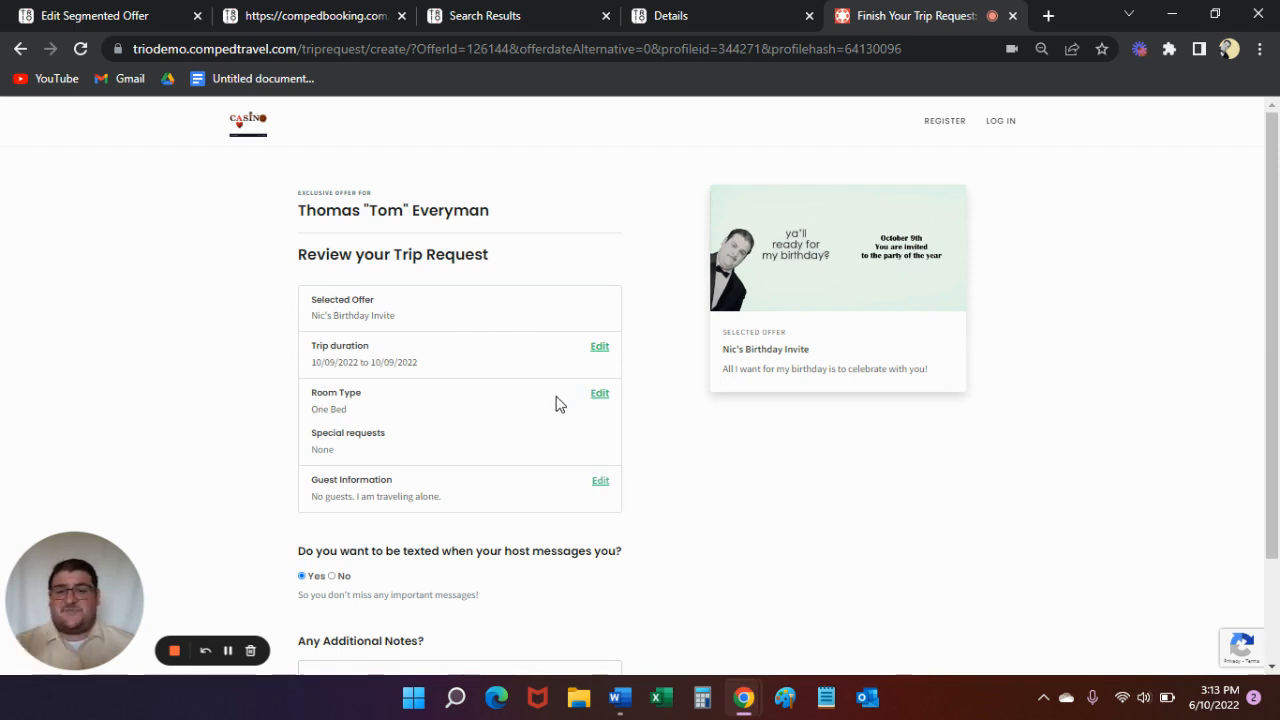
# - Add a note that the player wants extra towels and submit the trip request
pyautogui.scroll(-1, 510, 365)
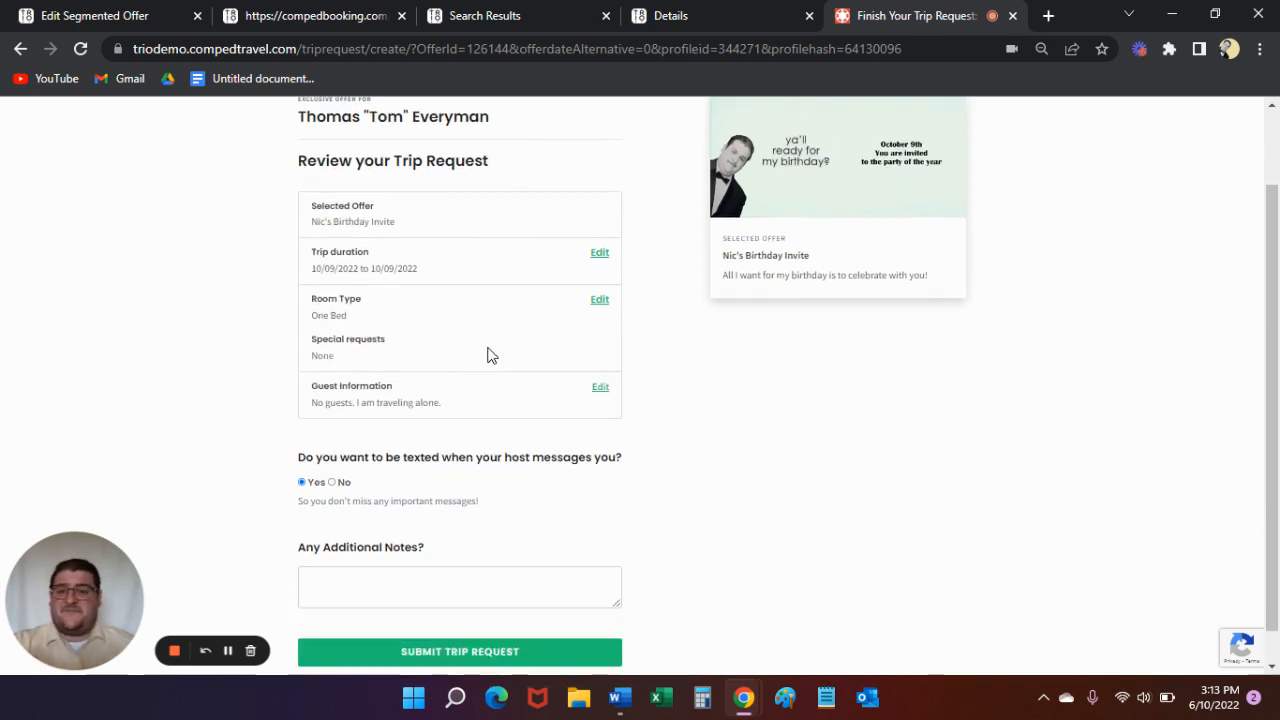
pyautogui.click(438, 592)
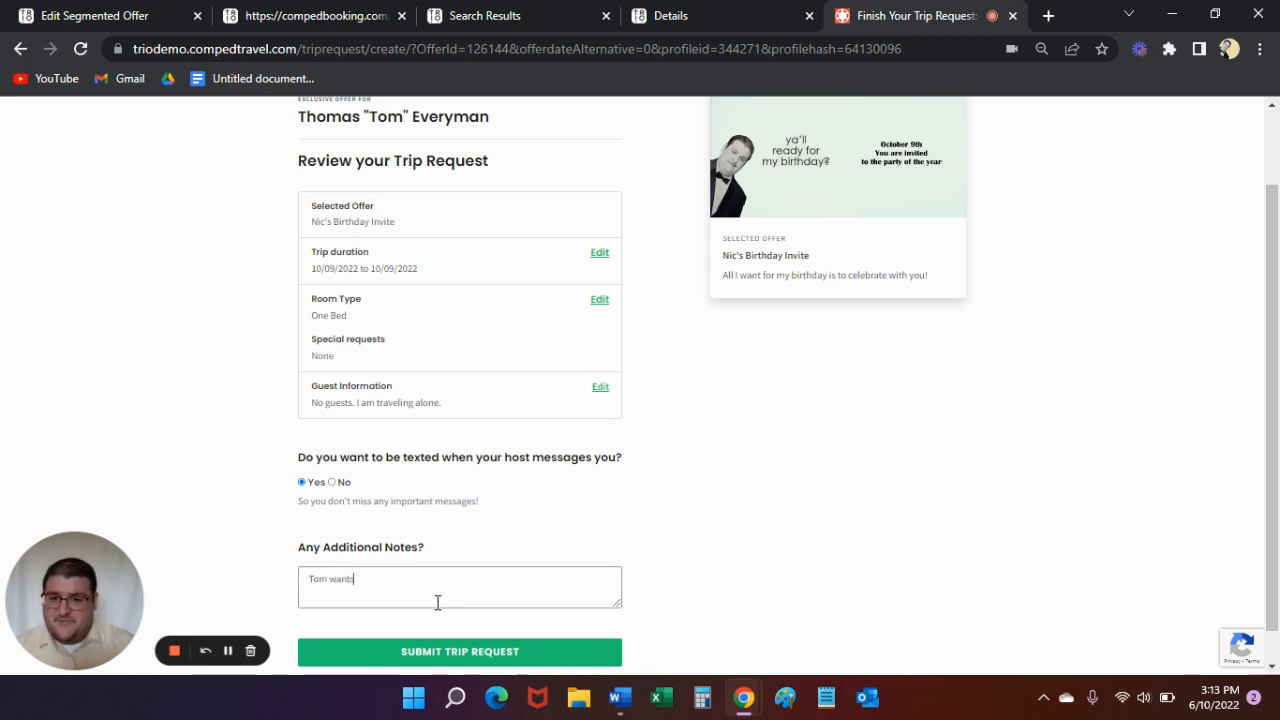
pyautogui.write('Tom wants etra tow')
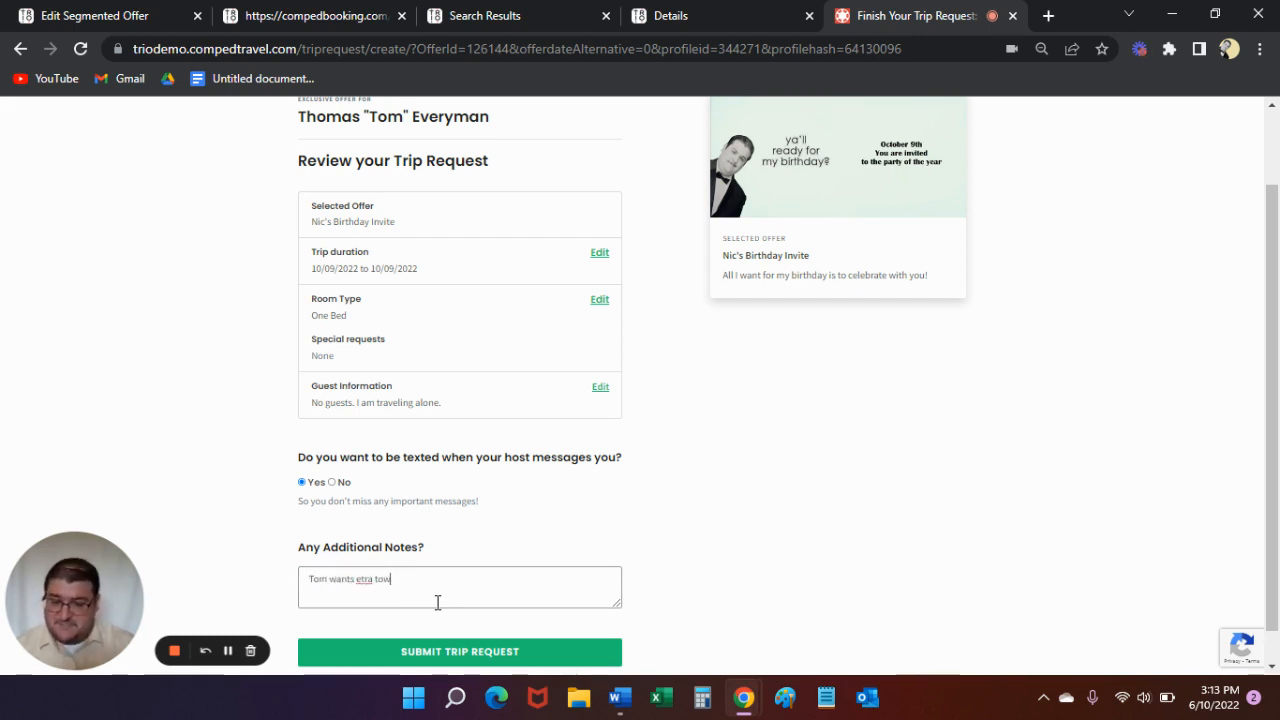
pyautogui.write('els')
pyautogui.rightClick(372, 580)
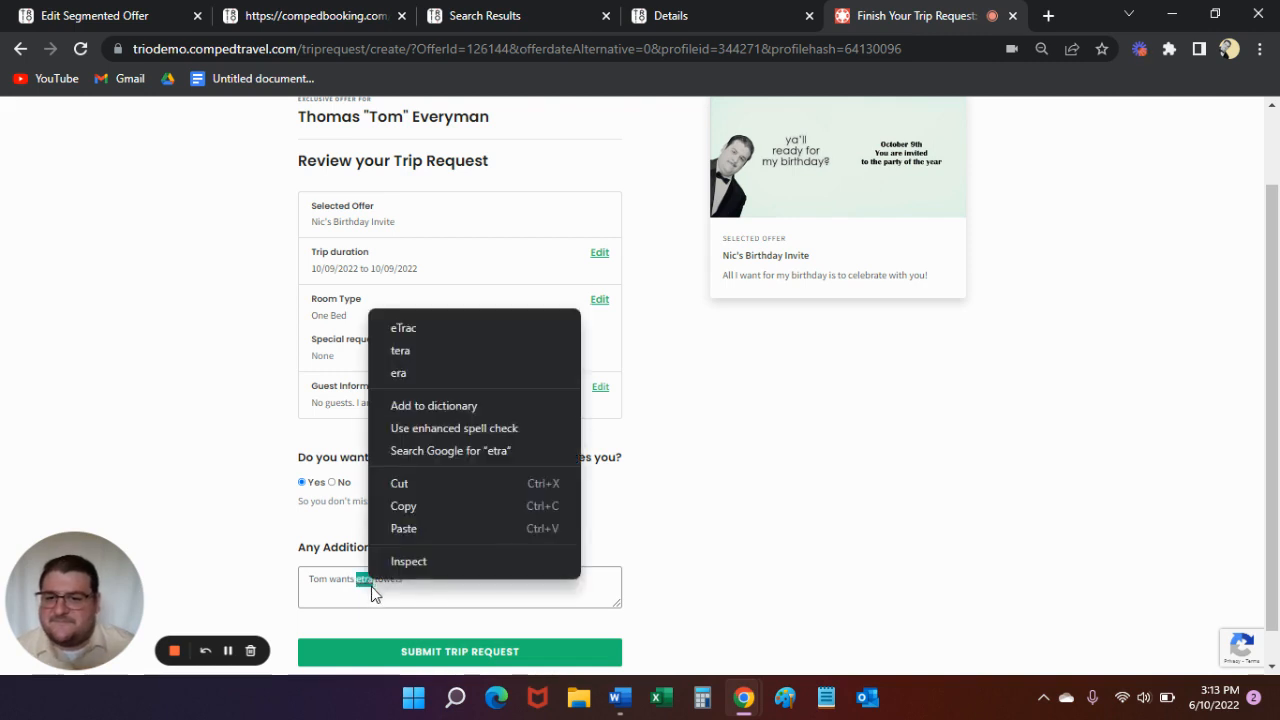
pyautogui.click(374, 580)
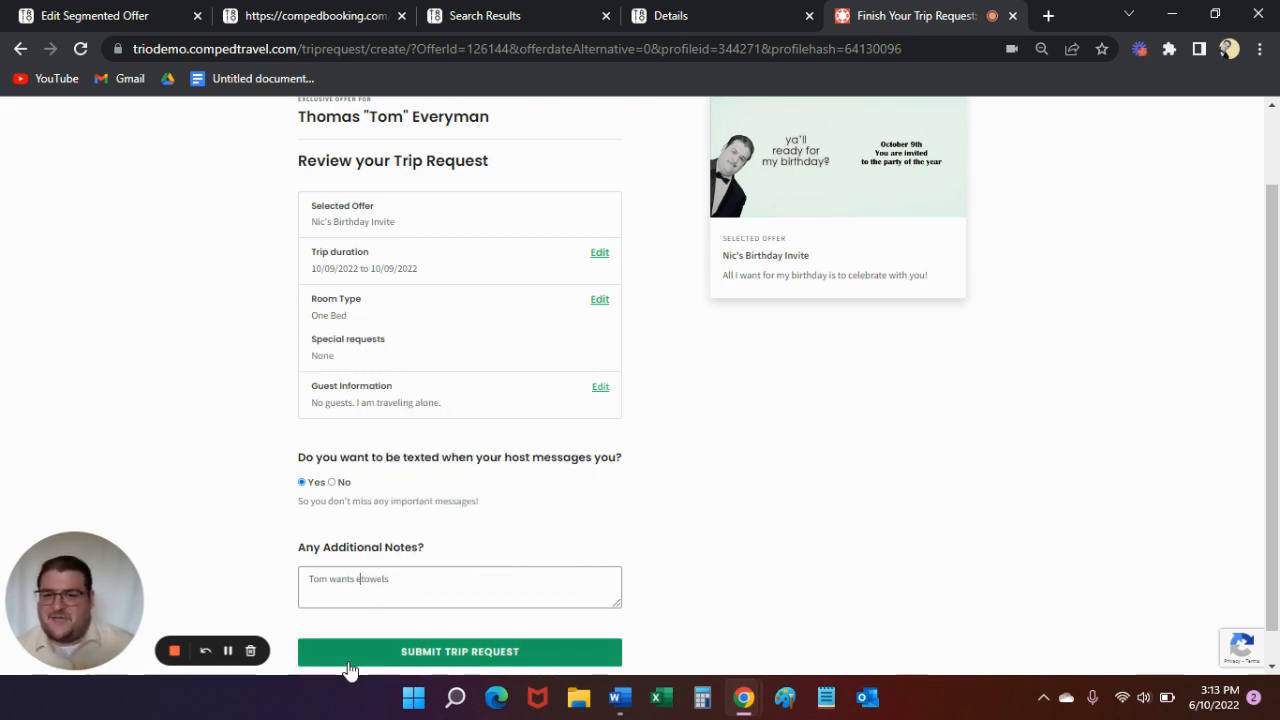
pyautogui.click(402, 654)
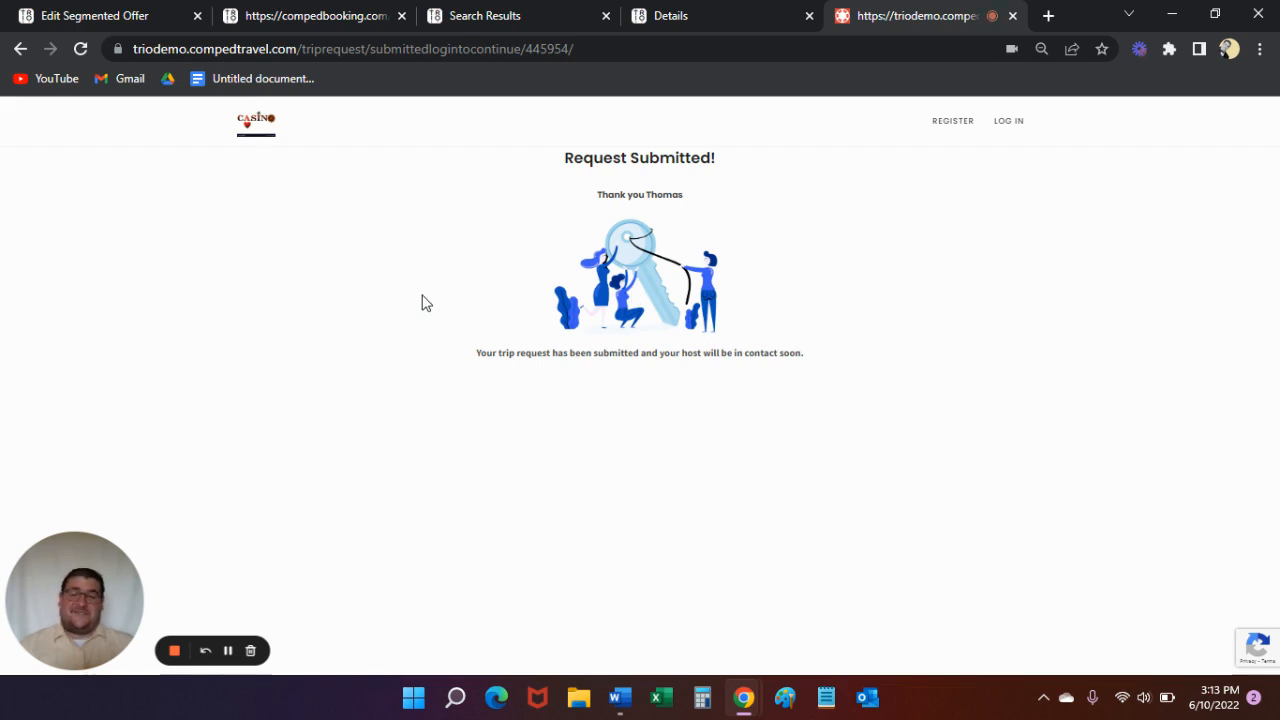
# - Close the submitted request page, list the trips pending review, and open the one-day 6/25/2022 trip that has been waiting 3 days
pyautogui.click(1012, 16)
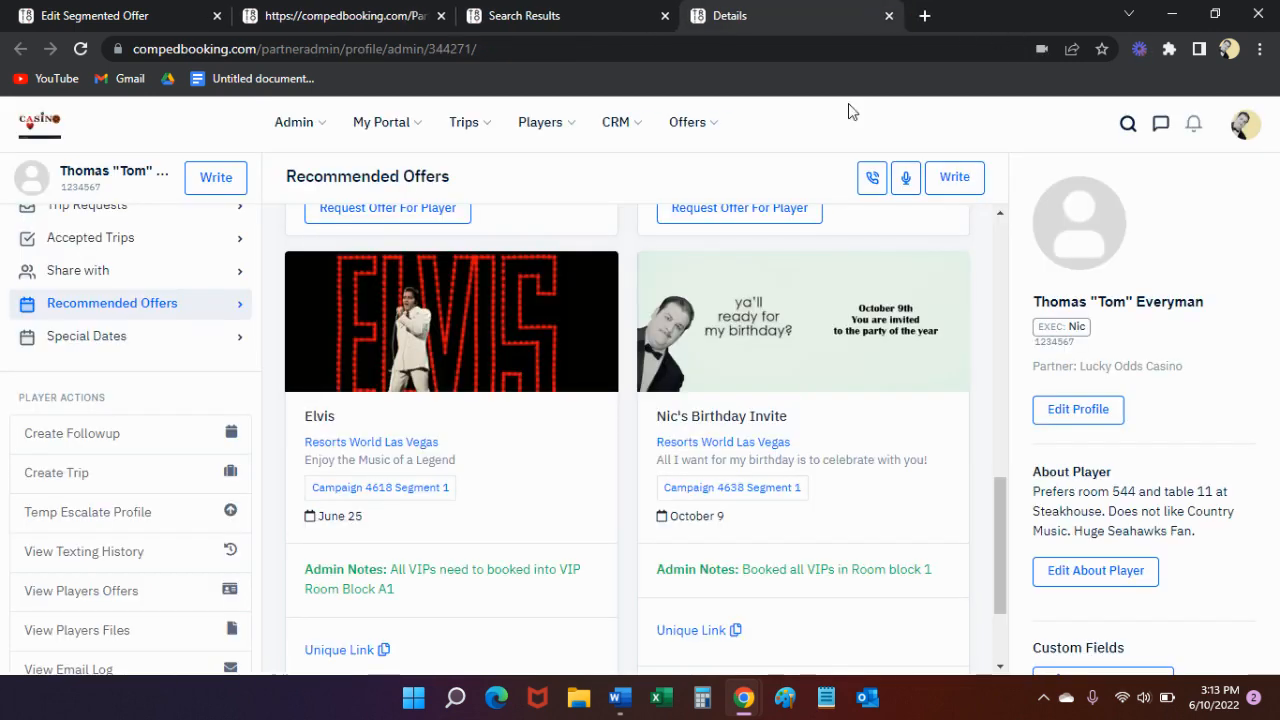
pyautogui.click(464, 122)
pyautogui.click(503, 242)
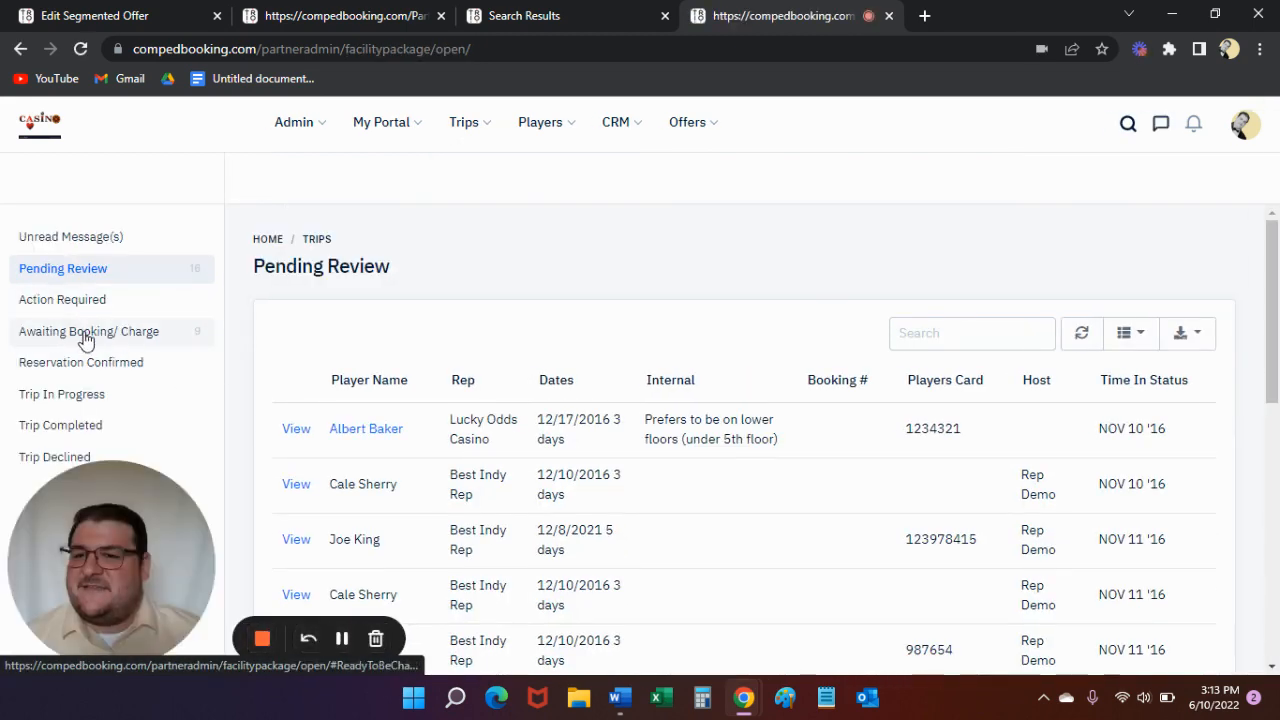
pyautogui.click(58, 302)
pyautogui.click(63, 280)
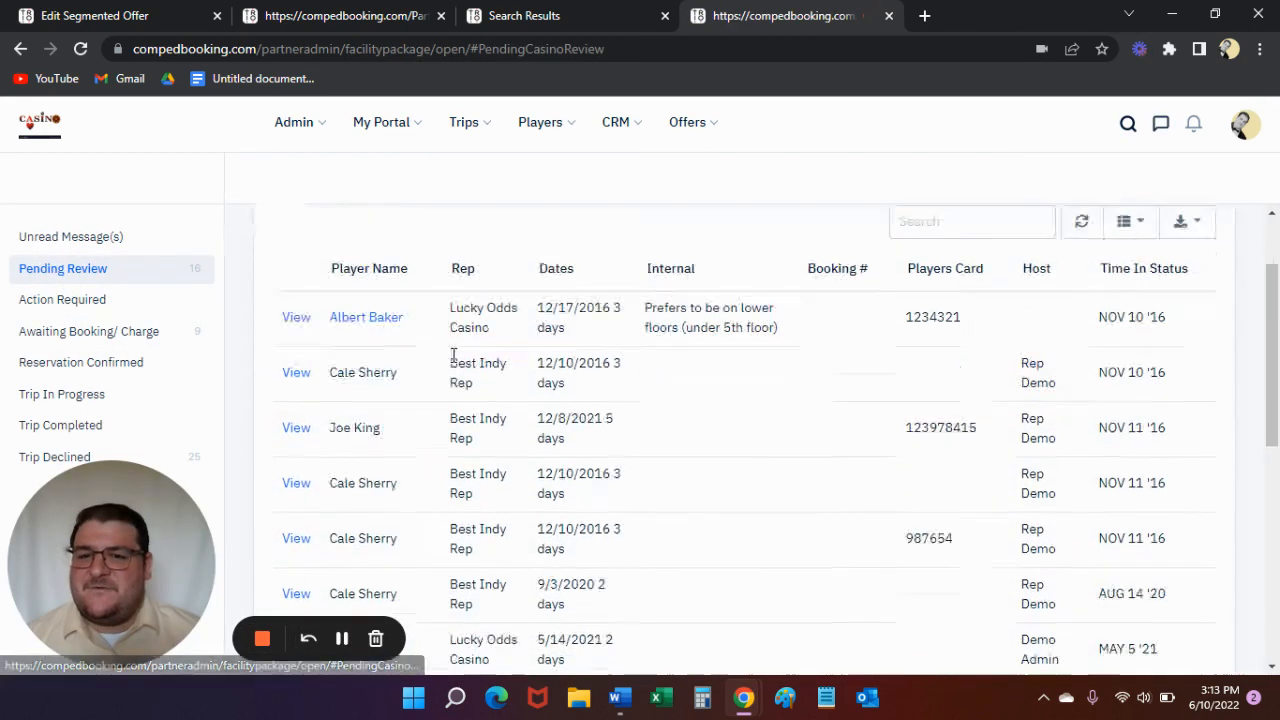
pyautogui.scroll(-8, 489, 500)
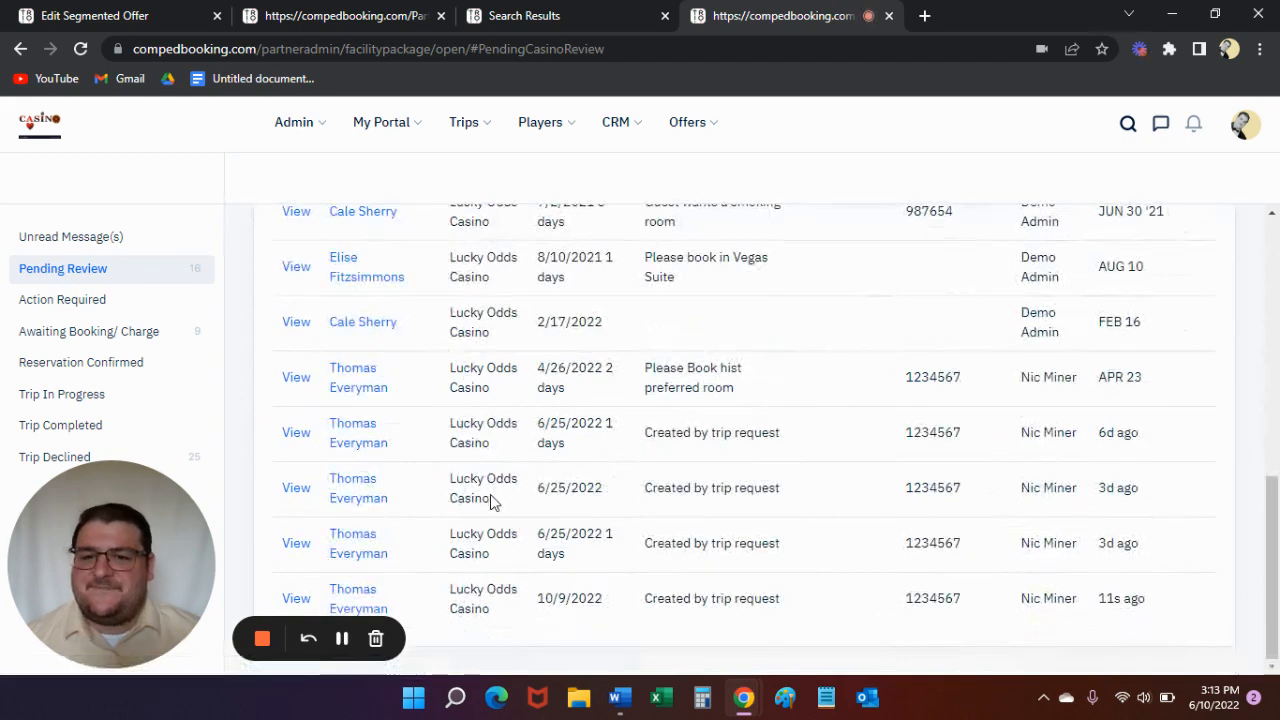
pyautogui.click(296, 543)
# - Update the opened trip's status to Awaiting Booking/ Charge
pyautogui.scroll(-3, 758, 349)
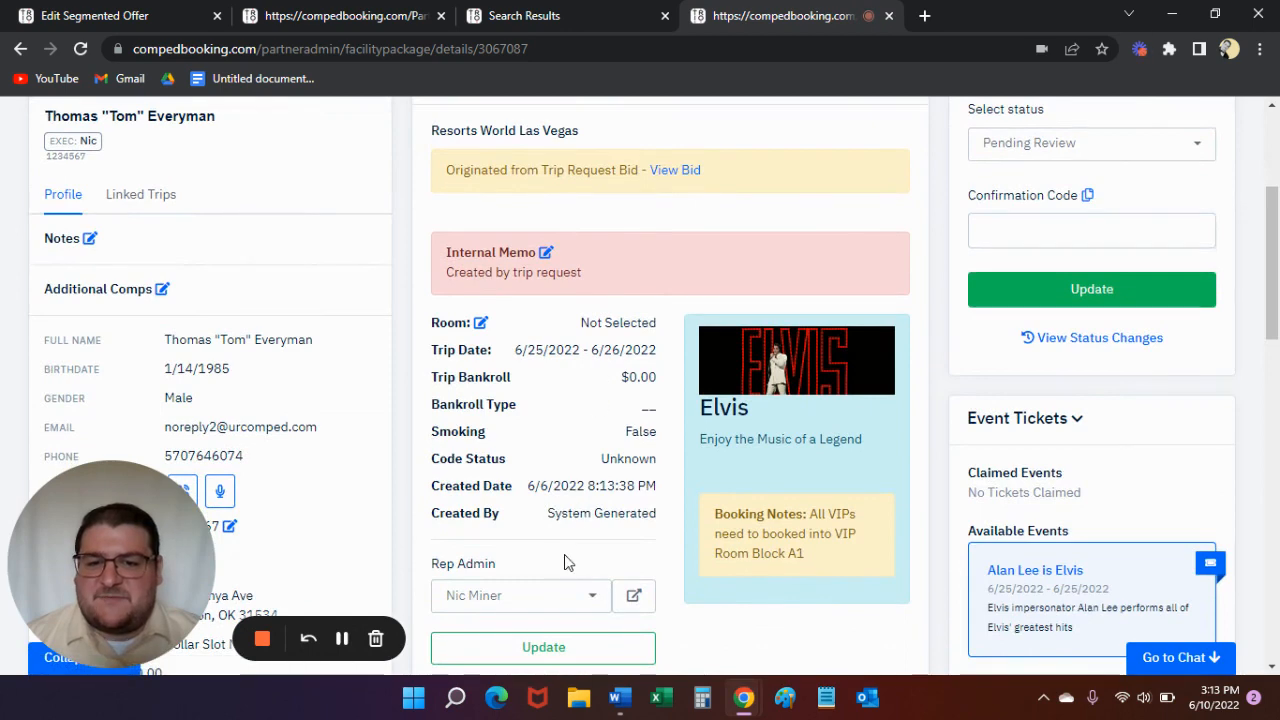
pyautogui.scroll(3, 1028, 375)
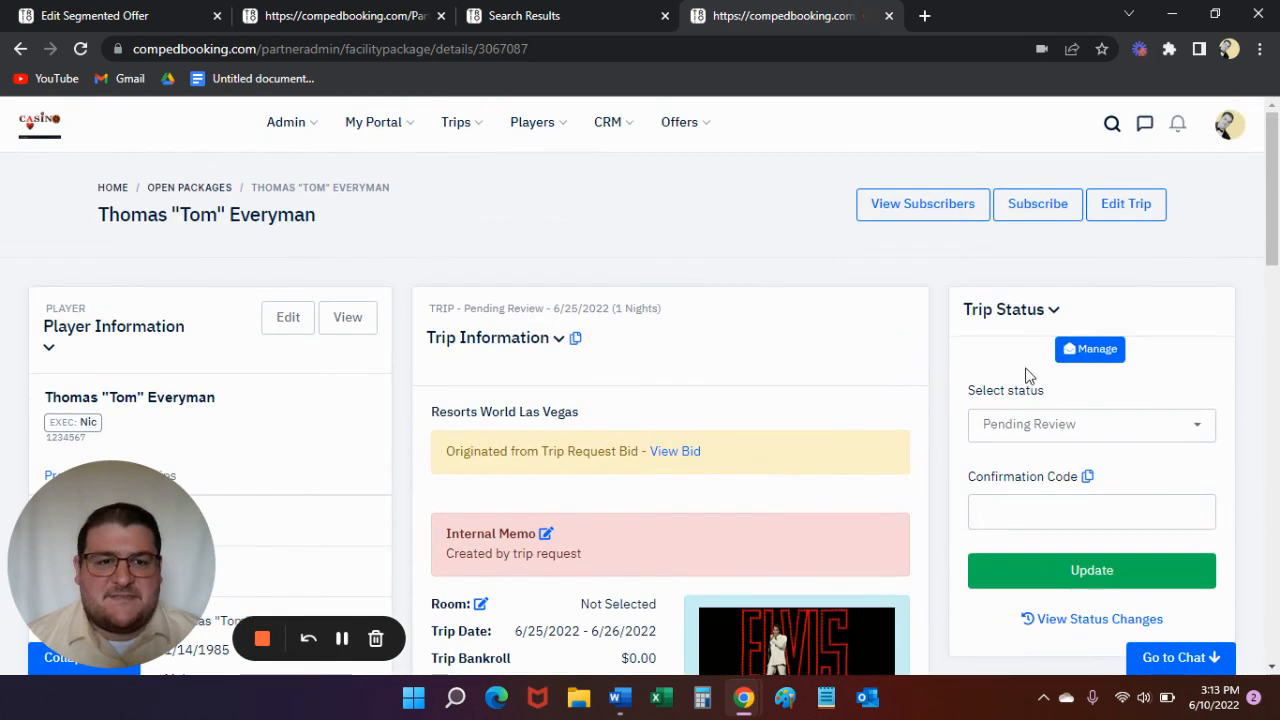
pyautogui.click(1168, 432)
pyautogui.click(1074, 526)
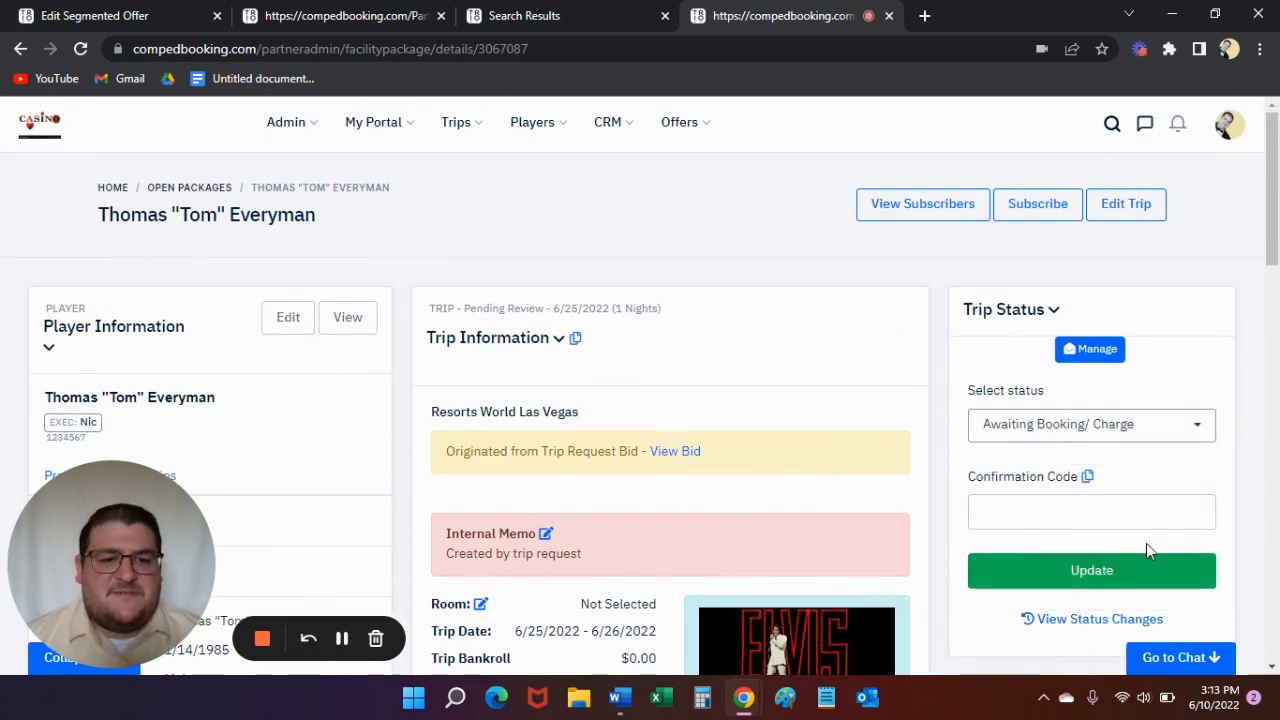
pyautogui.click(1085, 578)
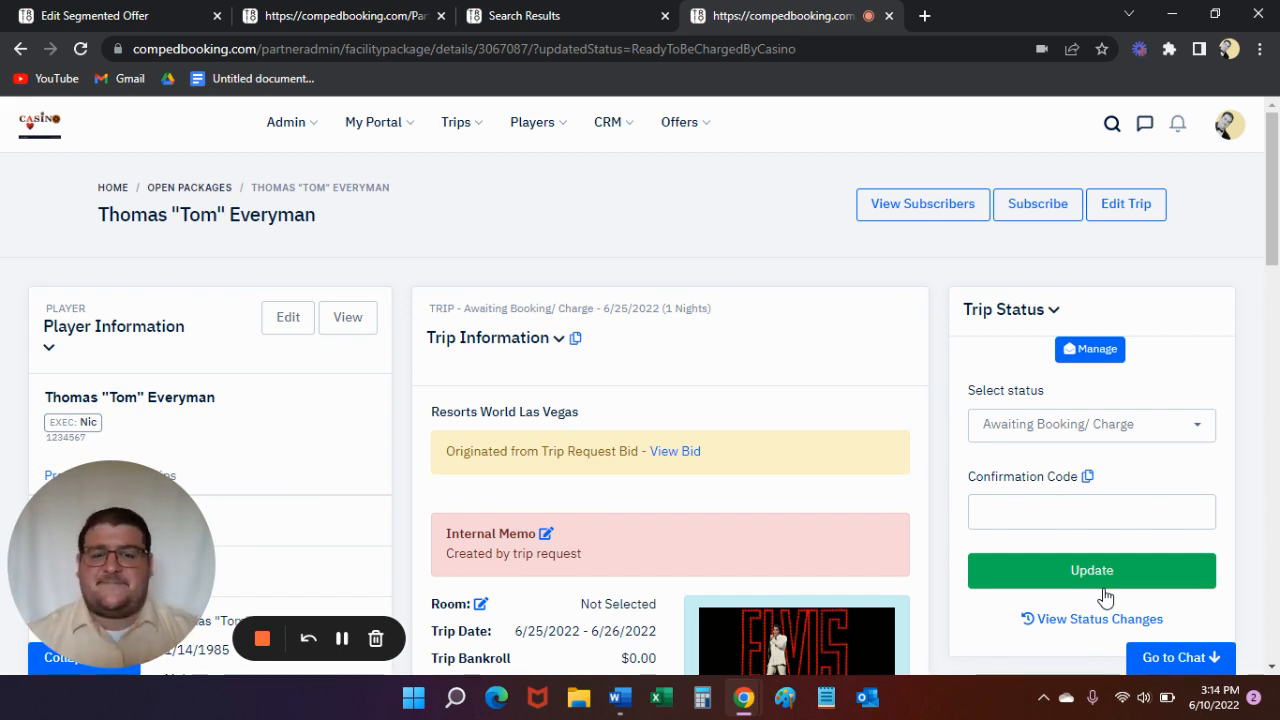
pyautogui.scroll(-3, 778, 410)
pyautogui.scroll(-2, 800, 335)
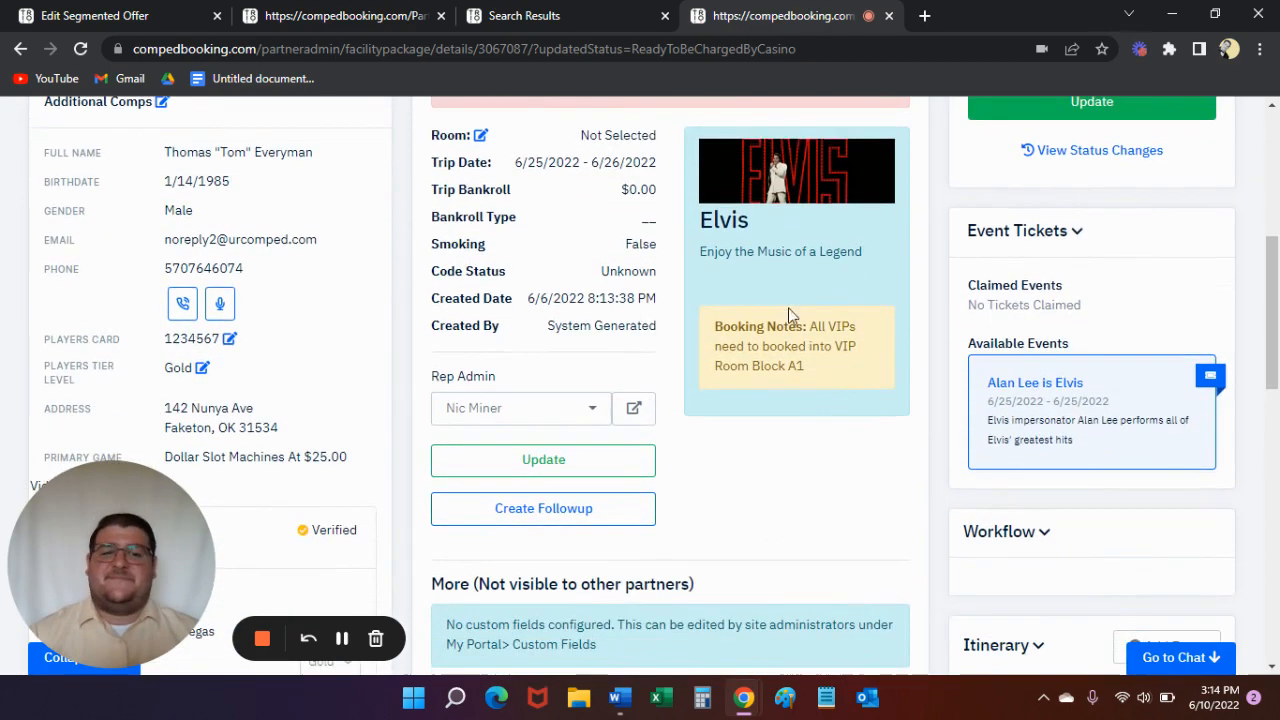
pyautogui.scroll(5, 780, 325)
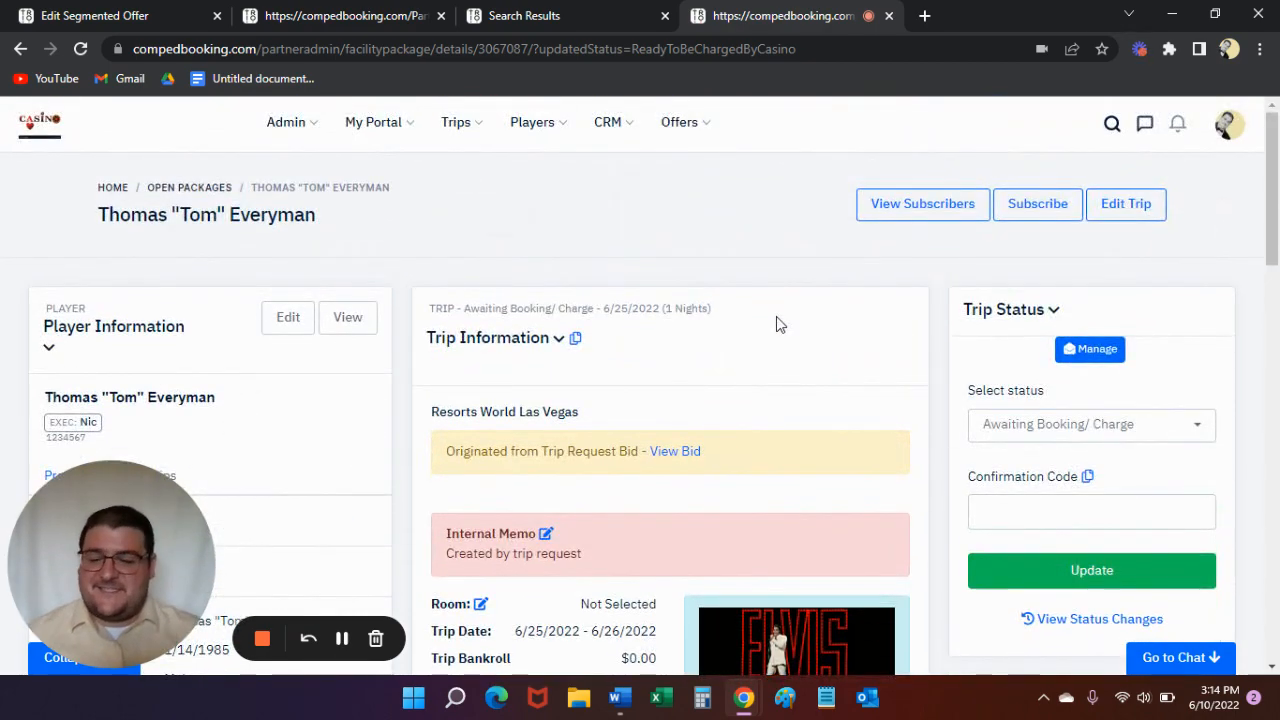